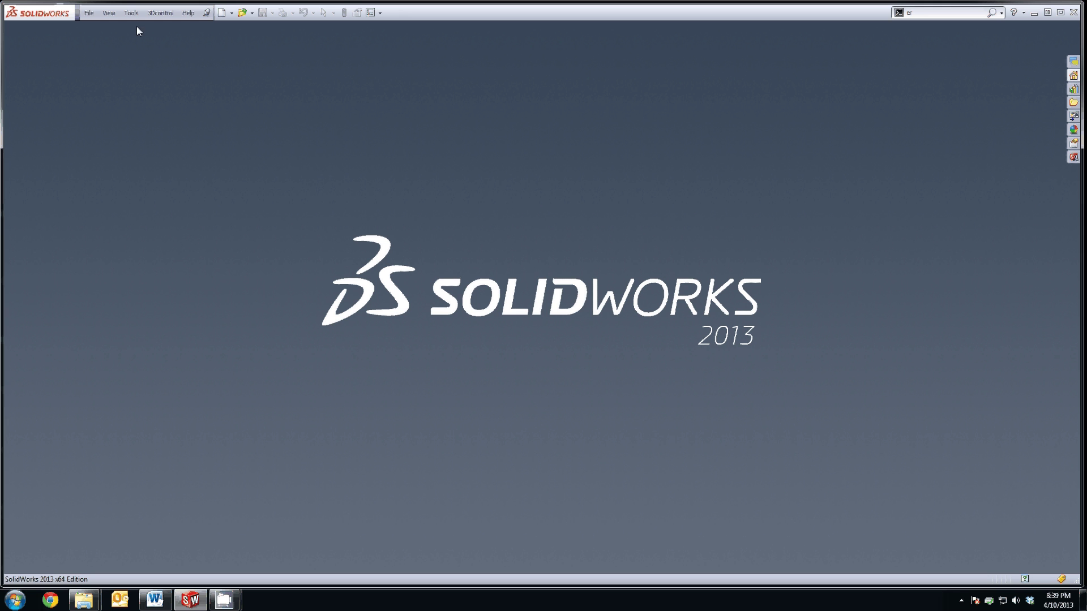
Step: Create a new blank part (Part10) and display the Sketch tools
click(89, 12)
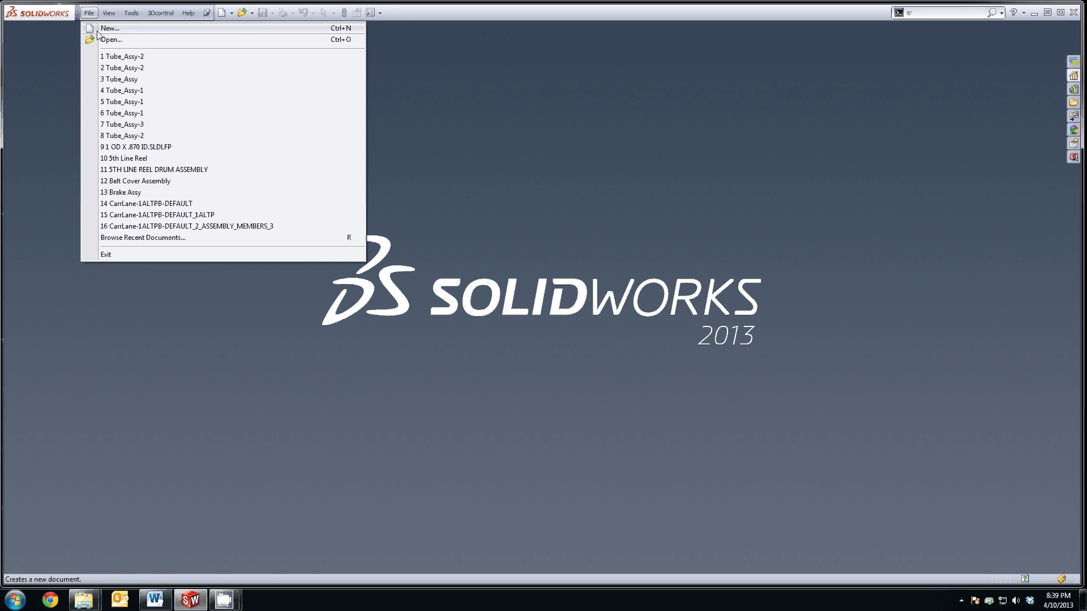
click(113, 29)
click(224, 208)
click(395, 367)
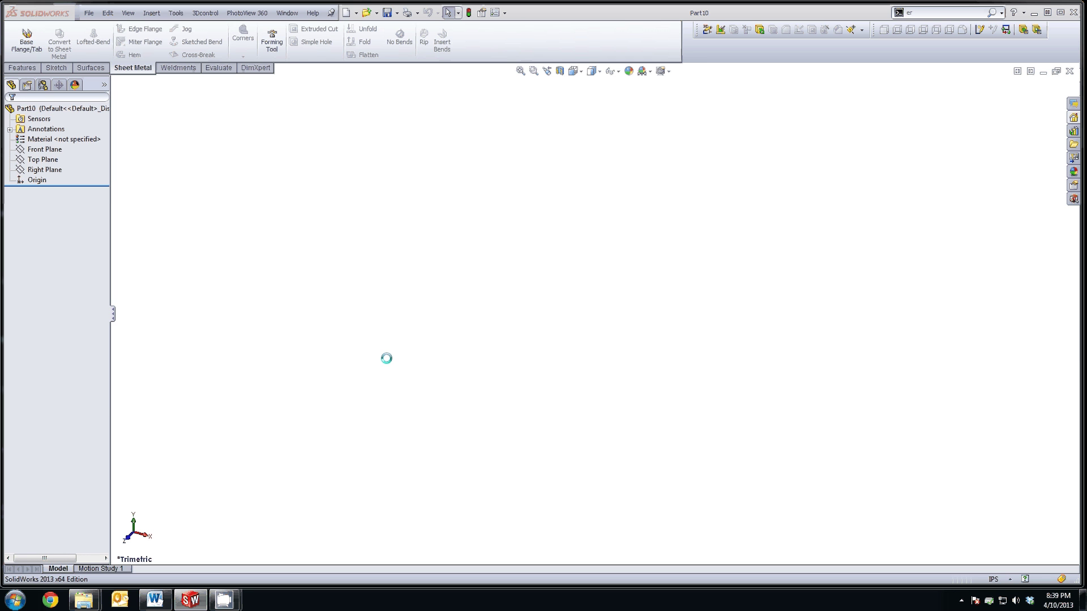
click(20, 69)
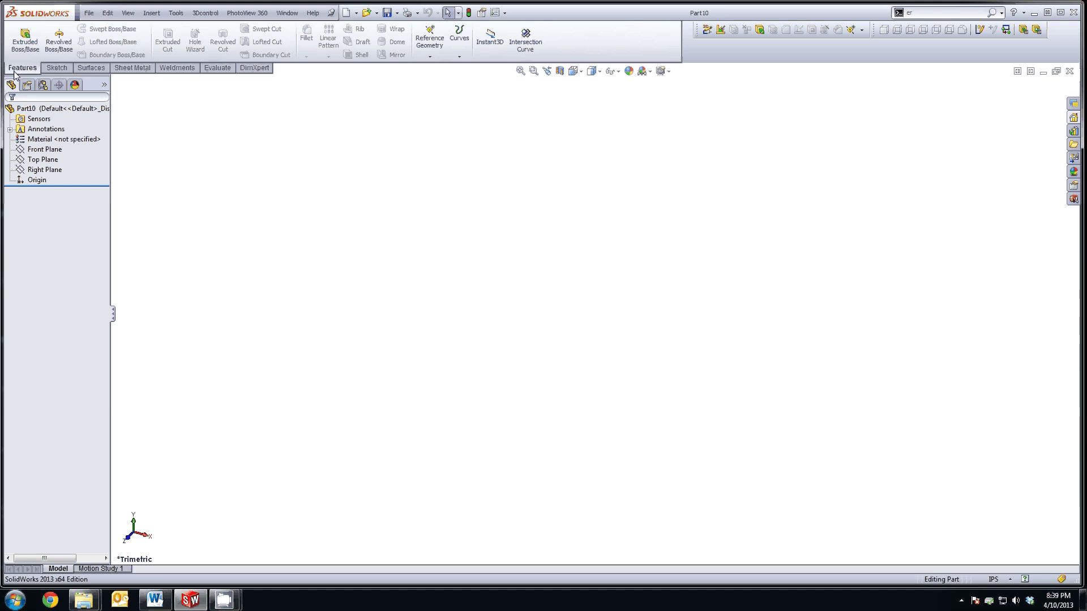
click(56, 68)
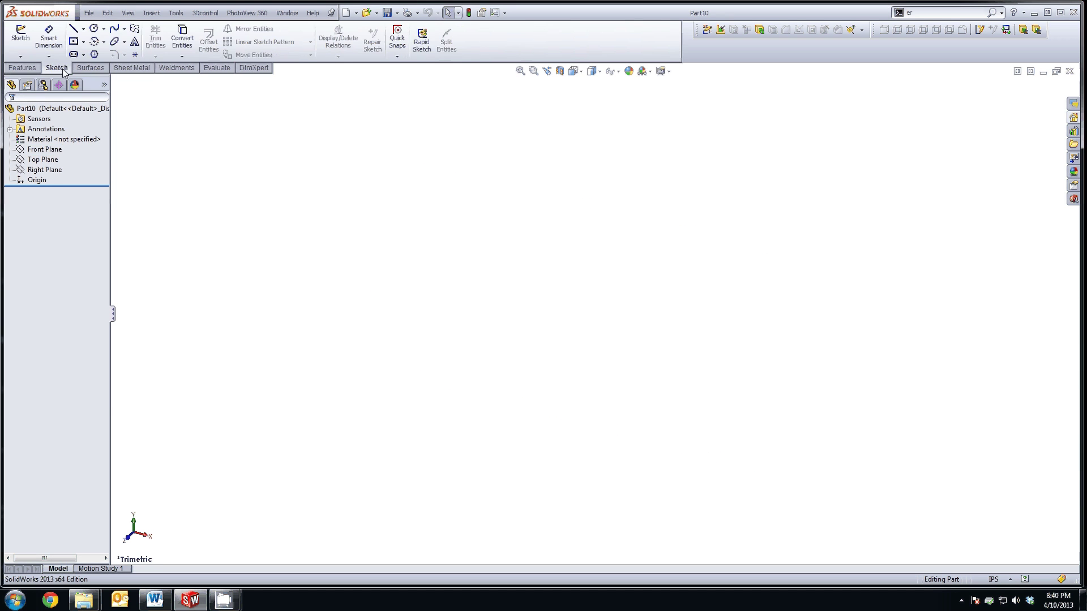
Step: Start a 3D sketch and draw the first centerline from the origin along X
click(21, 56)
click(31, 77)
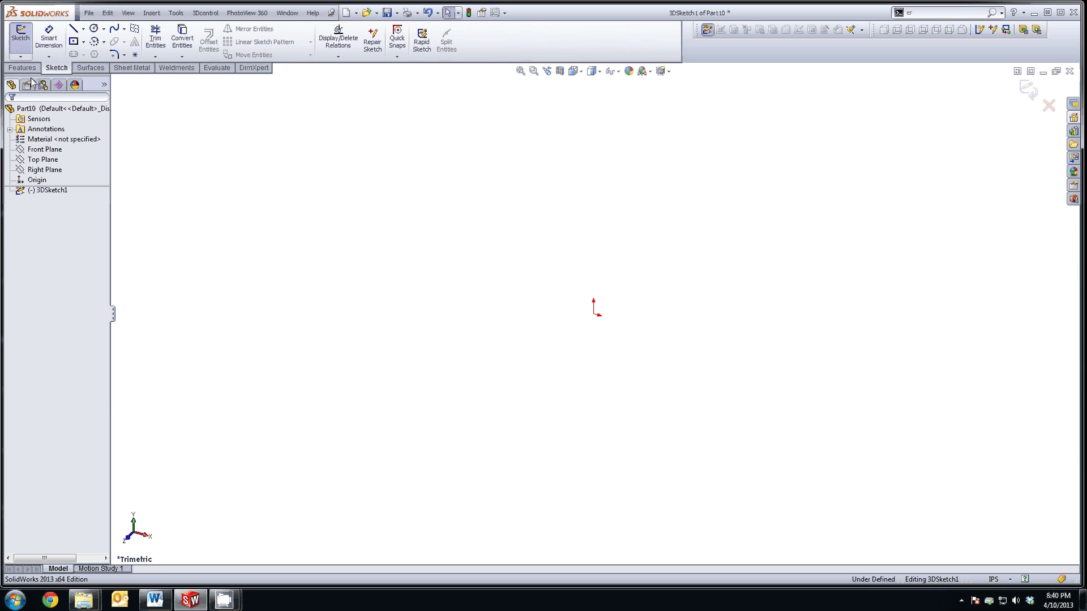
click(83, 28)
click(100, 53)
click(593, 314)
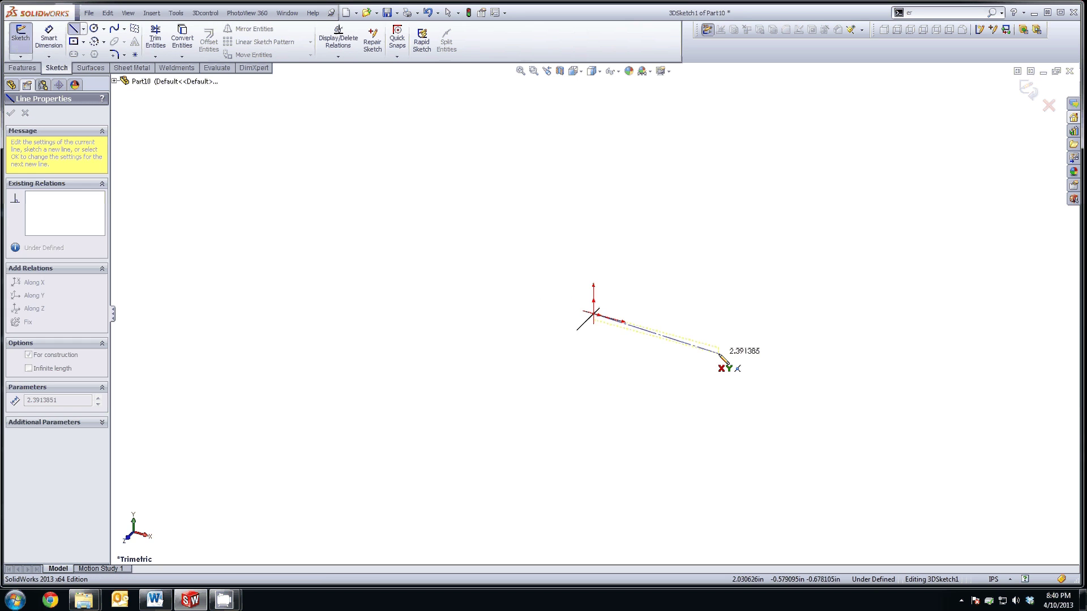
click(719, 348)
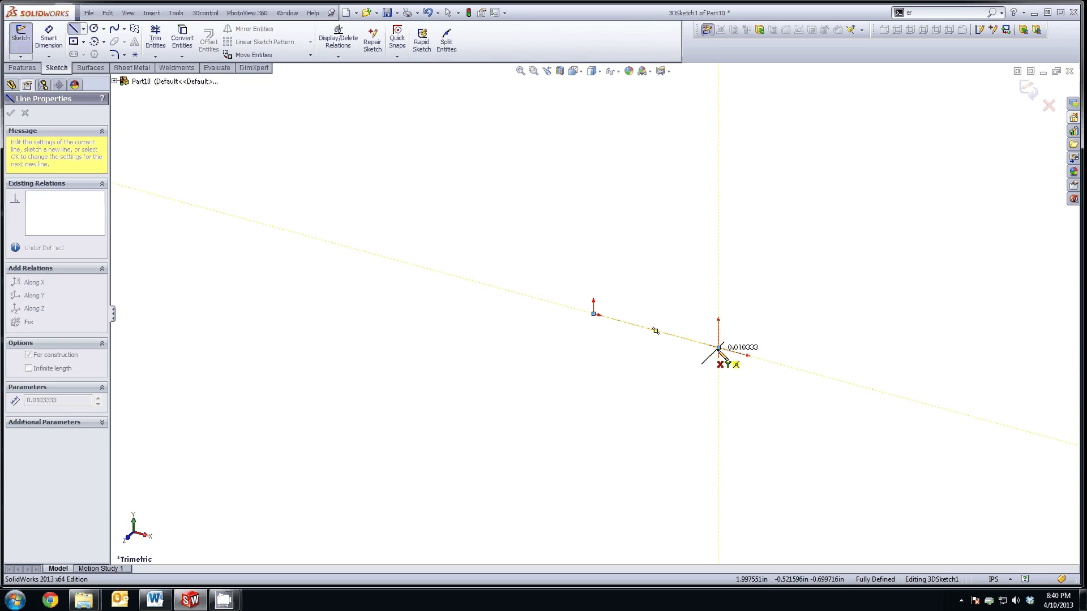
key(Escape)
click(645, 330)
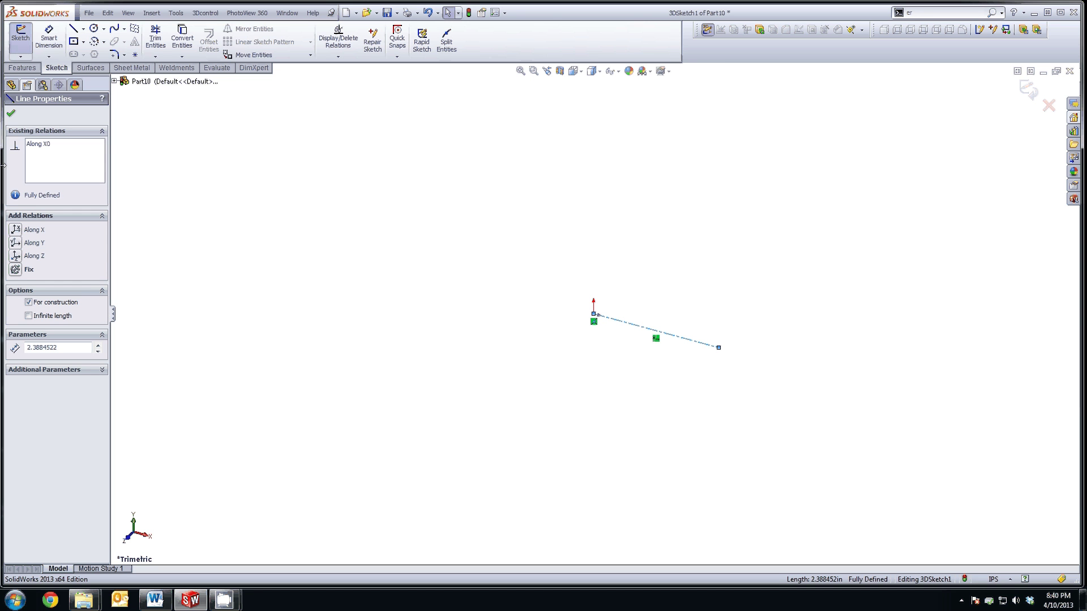
click(12, 113)
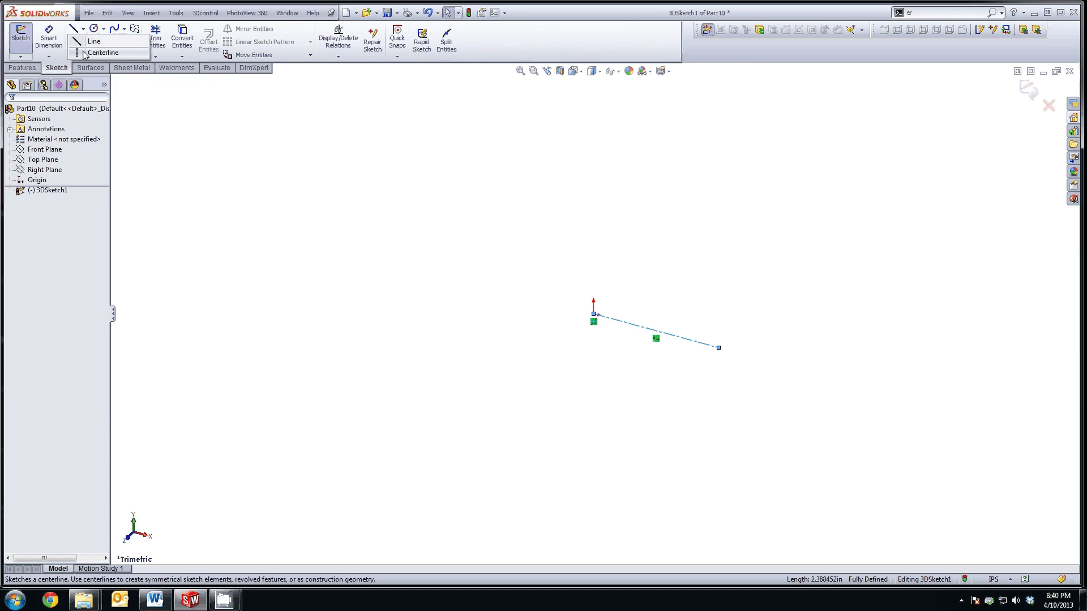
Step: Draw a second centerline from the origin toward the lower left, constrained Along Z
click(73, 29)
click(593, 314)
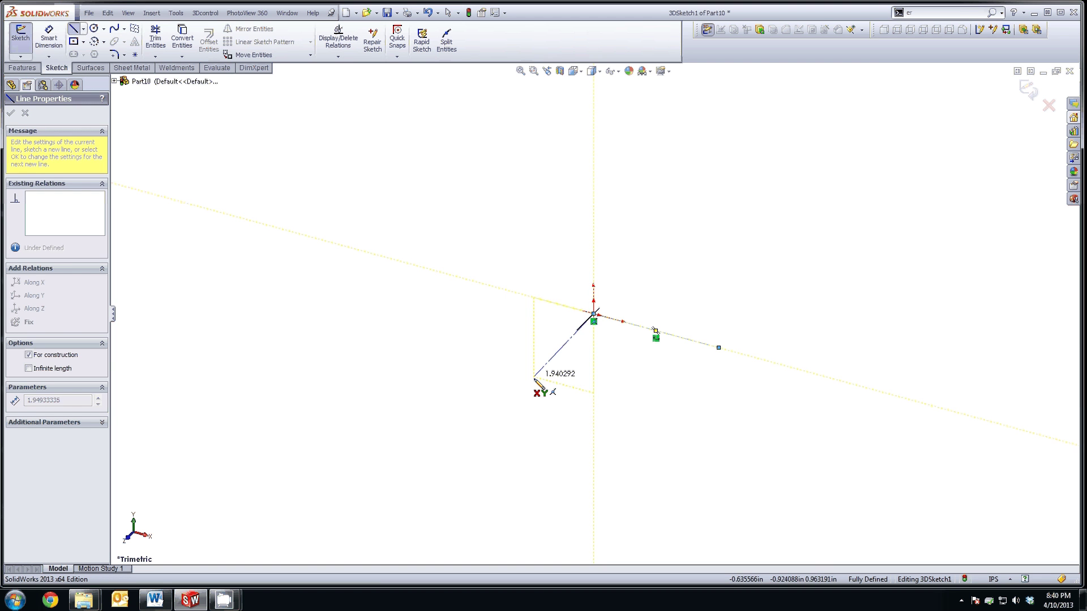
click(527, 382)
key(Escape)
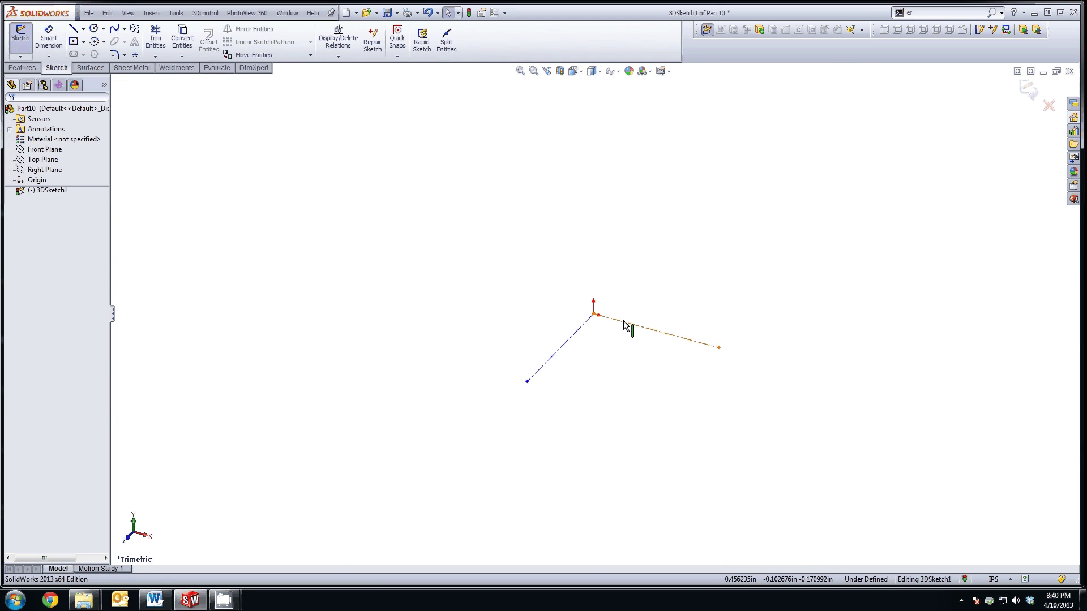
click(626, 322)
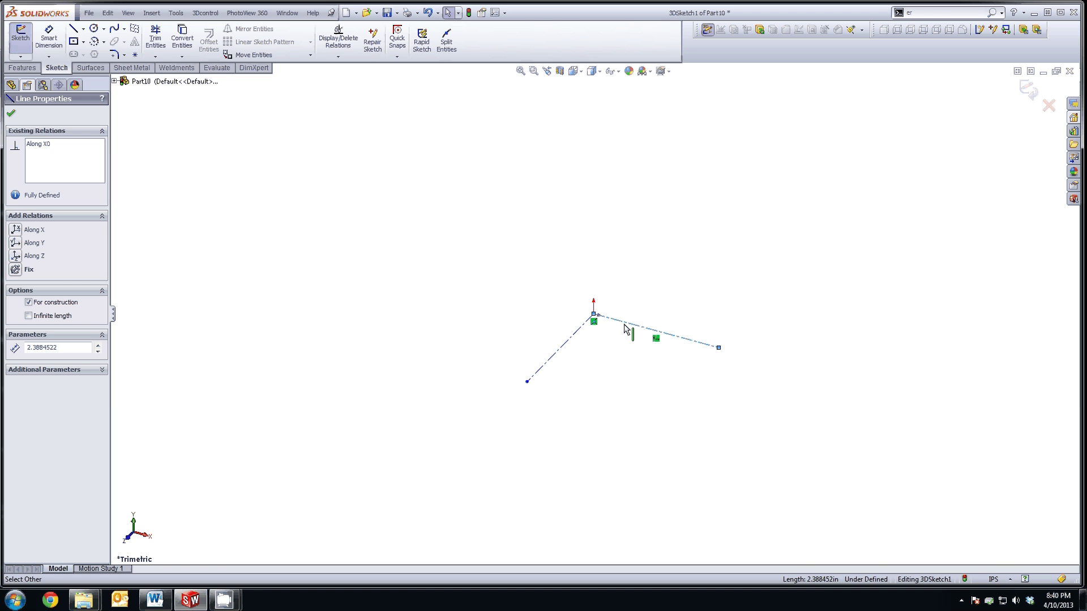
mouse_move(629, 331)
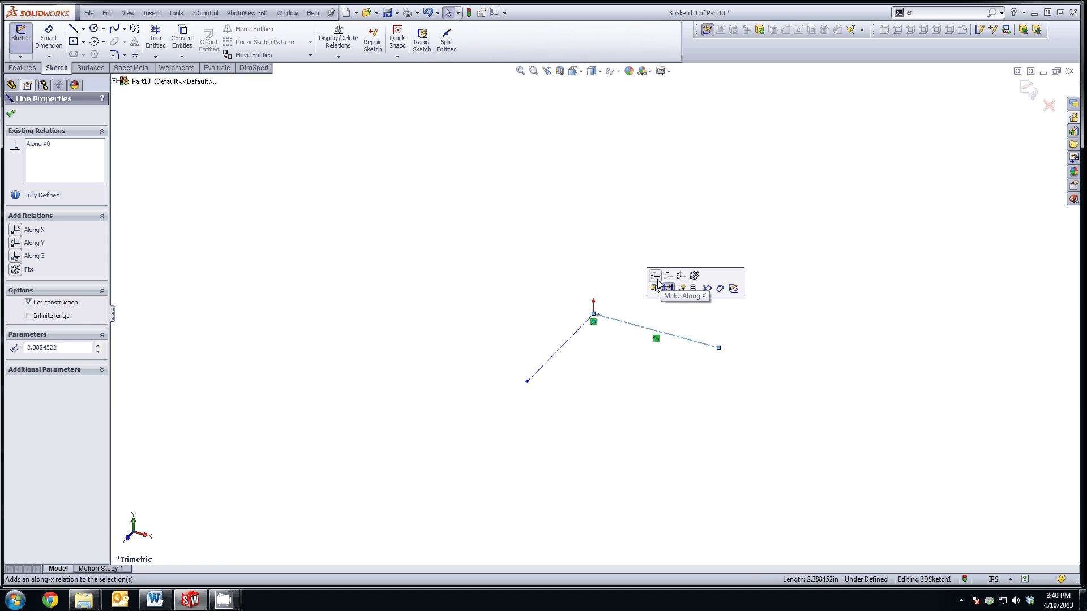
click(566, 364)
click(569, 346)
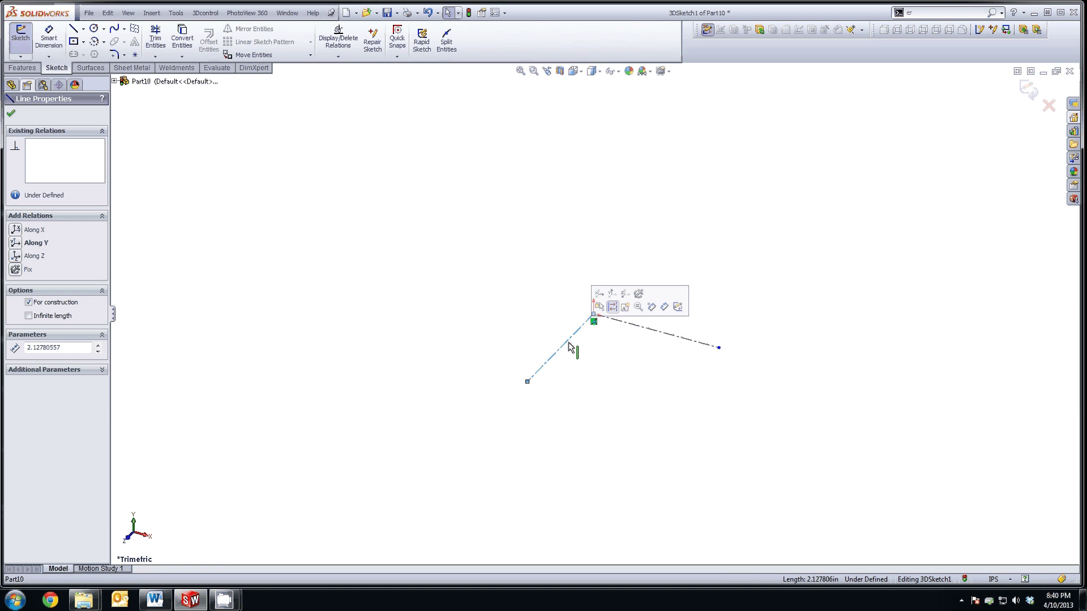
click(625, 295)
click(521, 342)
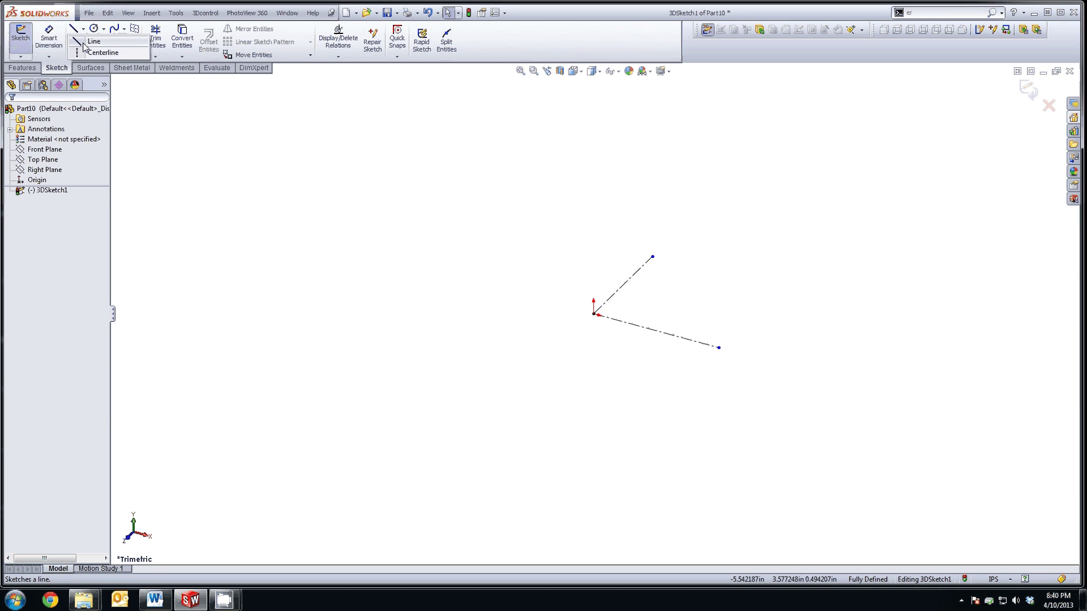
Step: Draw a third centerline straight up from the origin along Y
click(74, 29)
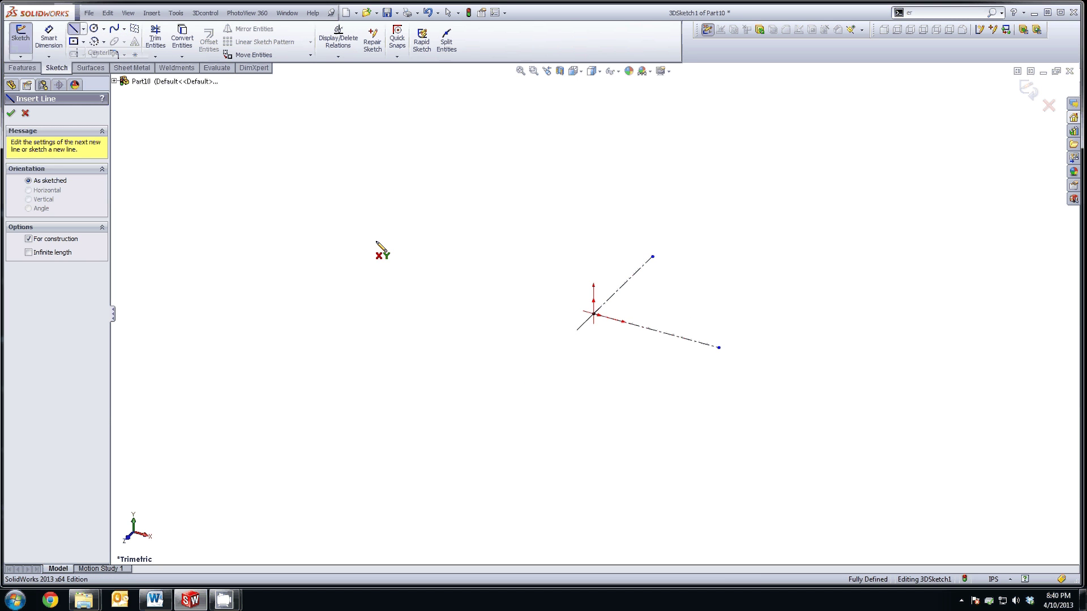
click(594, 314)
click(594, 177)
key(Escape)
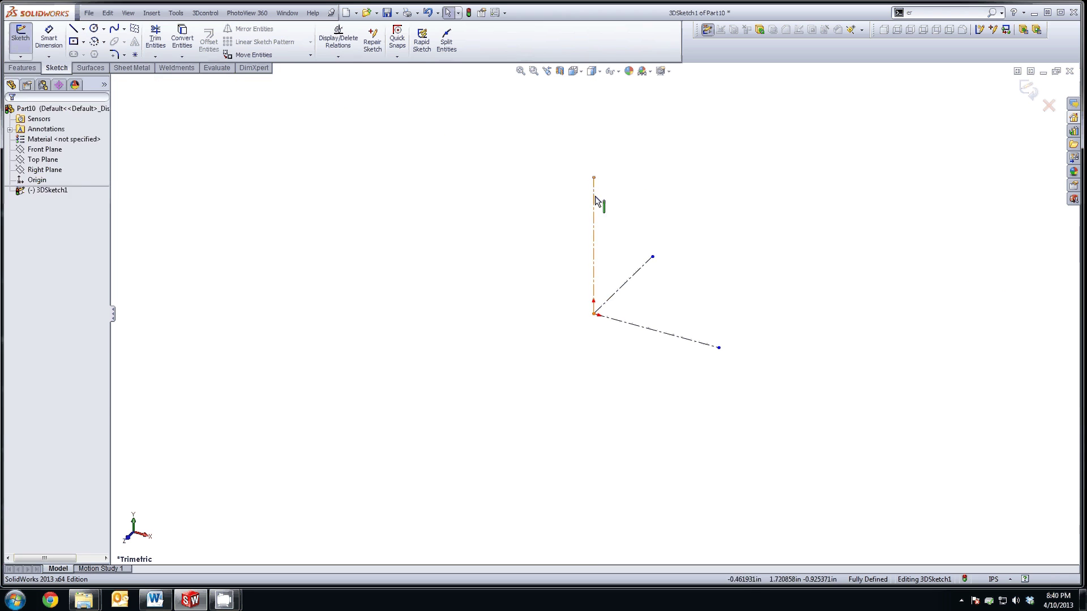
click(593, 201)
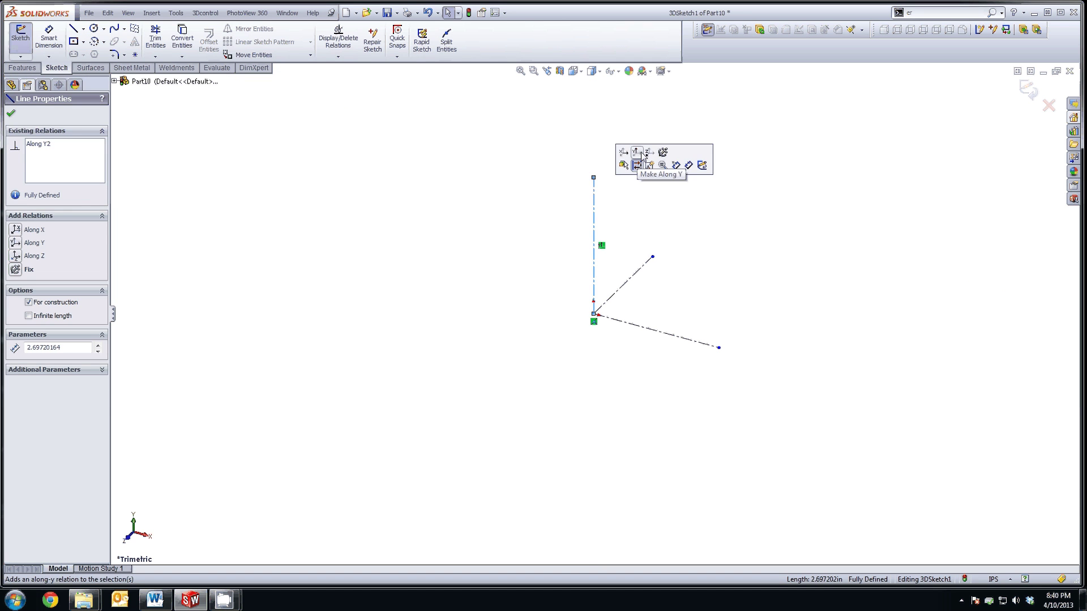
key(Escape)
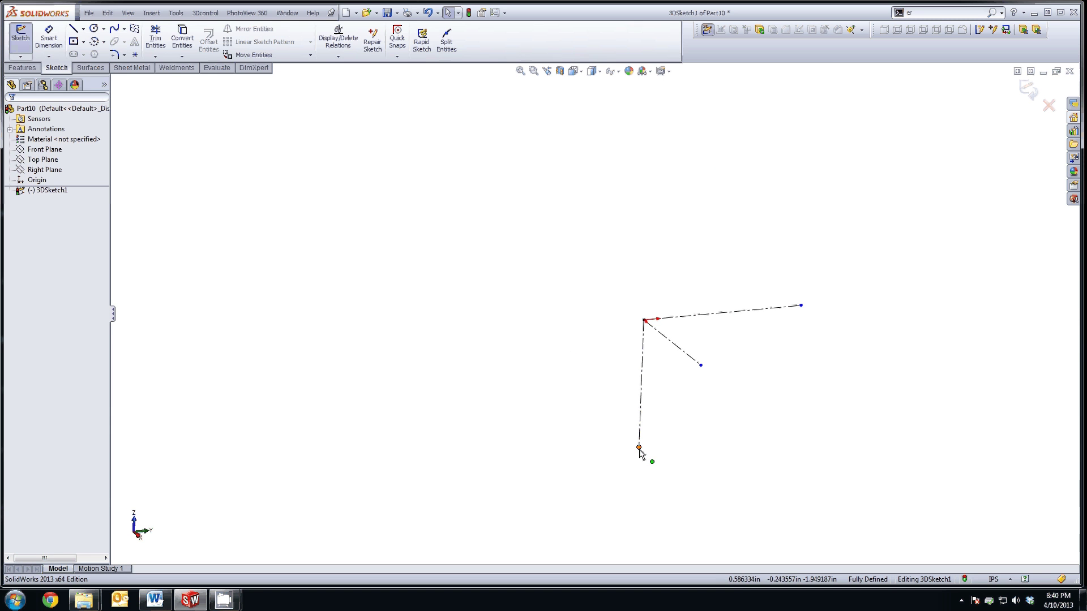
Step: Make all three centerlines equal in length
click(641, 448)
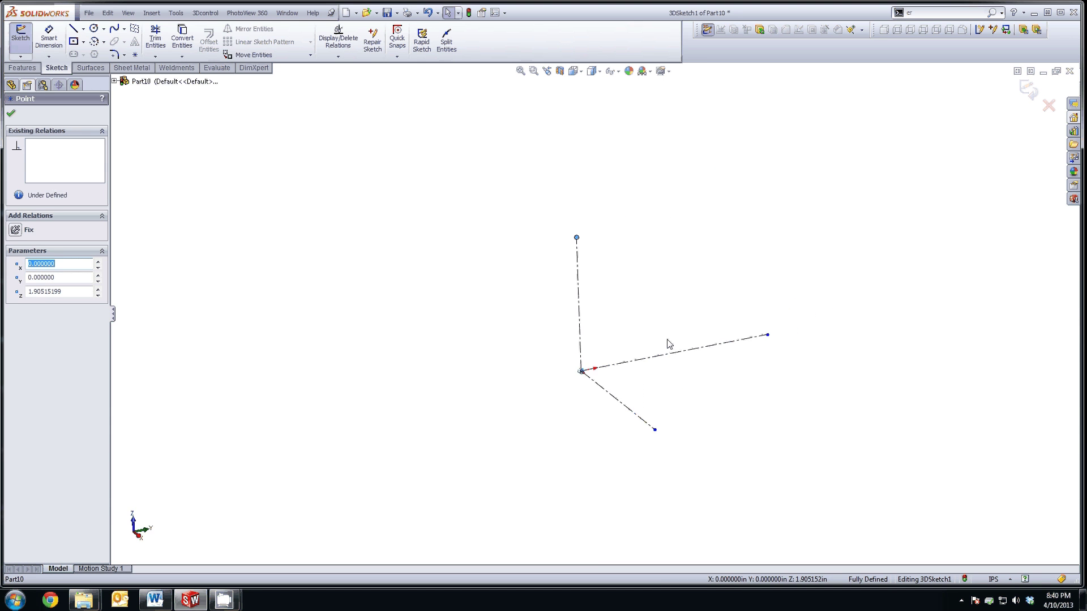
click(608, 406)
ctrl+click(625, 364)
ctrl+click(572, 358)
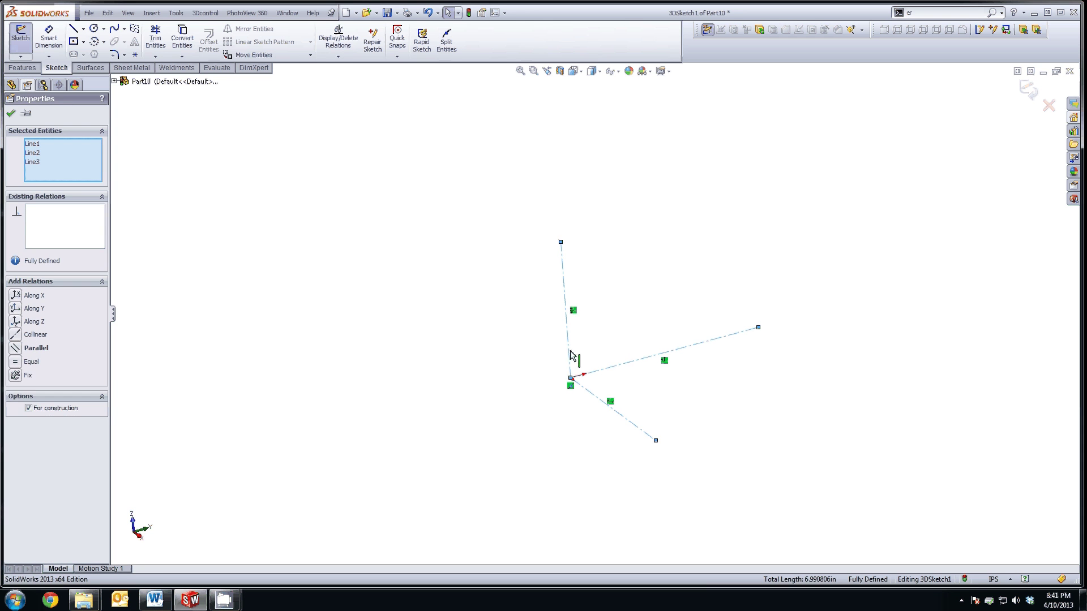
click(667, 309)
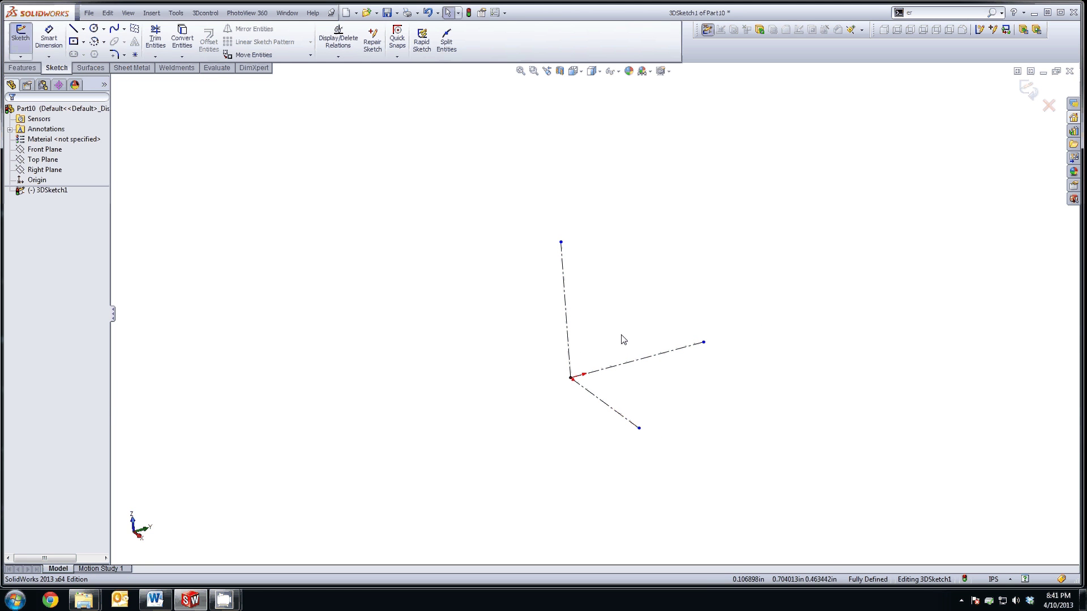
key(Left)
key(Left)
key(Left)
key(Left)
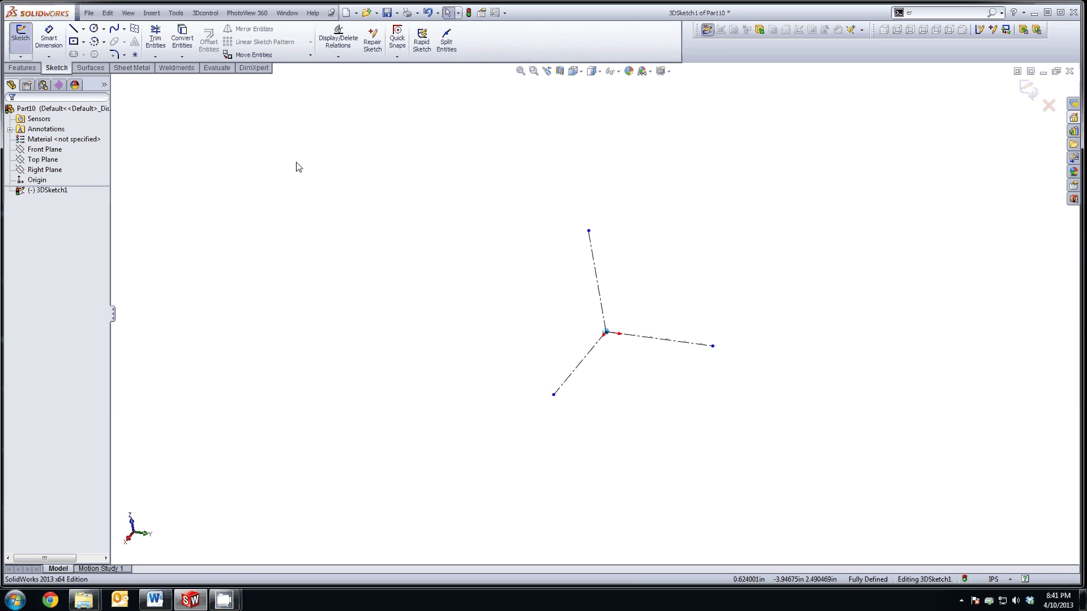
Step: Draw a base line collinear with the lower-left Z centerline
click(73, 28)
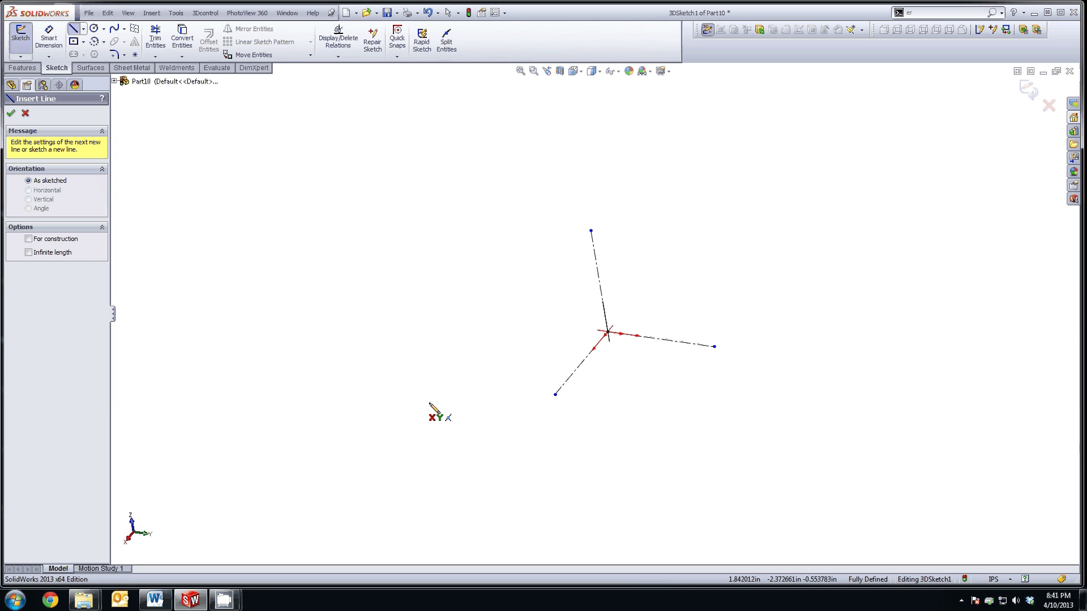
click(549, 420)
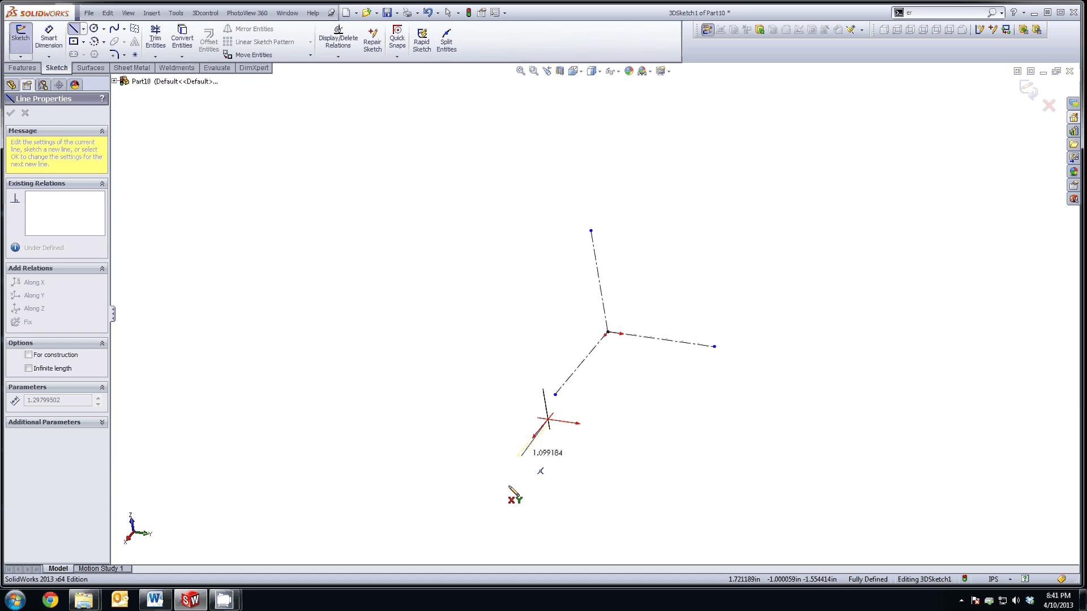
click(482, 506)
key(Escape)
click(512, 480)
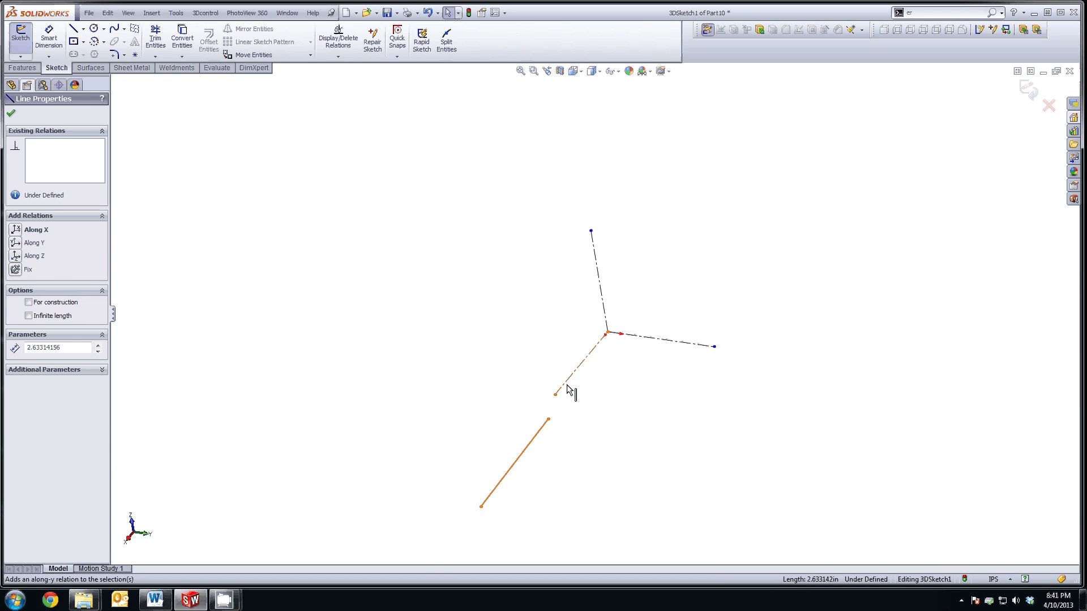
ctrl+click(568, 390)
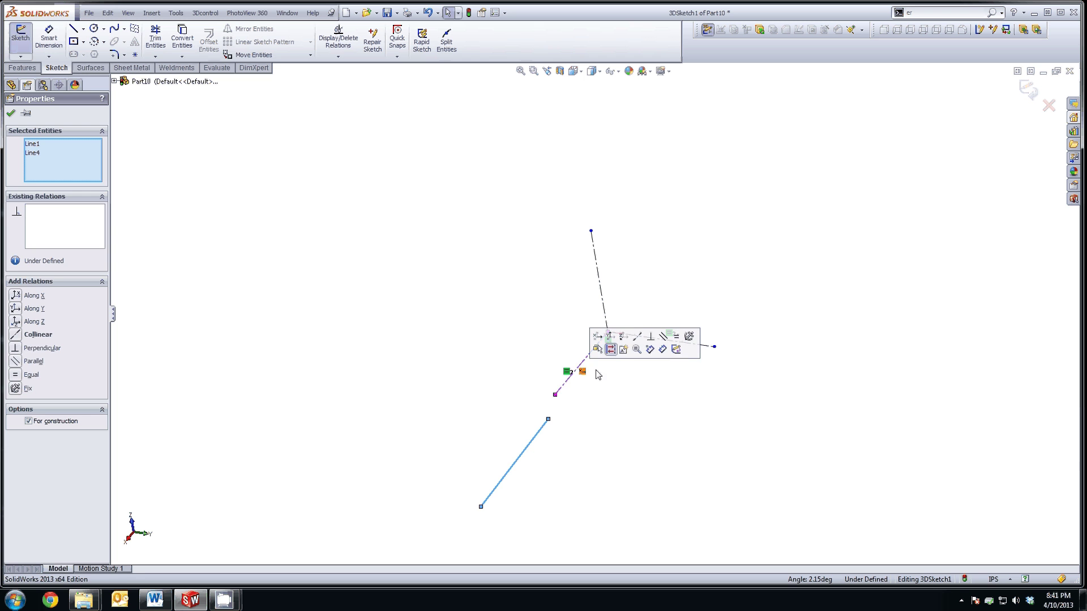
click(637, 337)
click(630, 374)
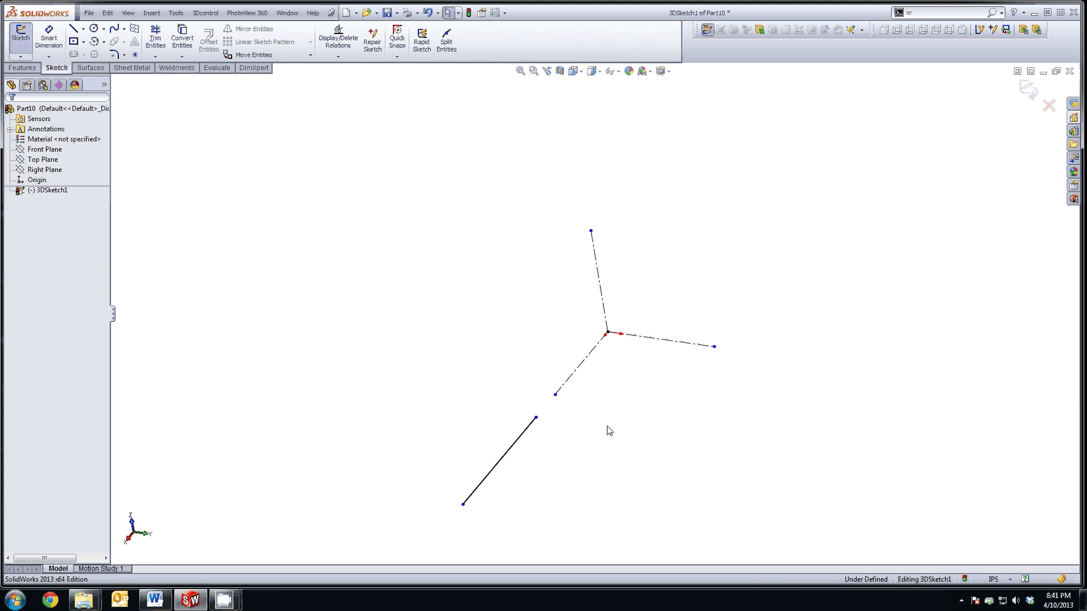
Step: Dimension the base line to 10.00 in long
click(48, 38)
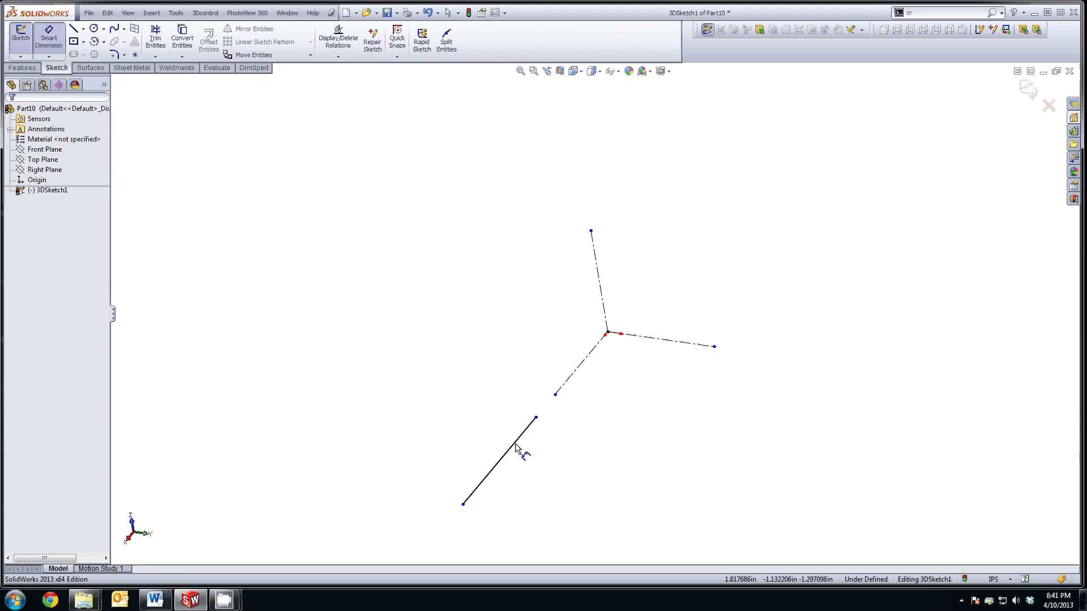
click(512, 456)
click(566, 467)
text(10)
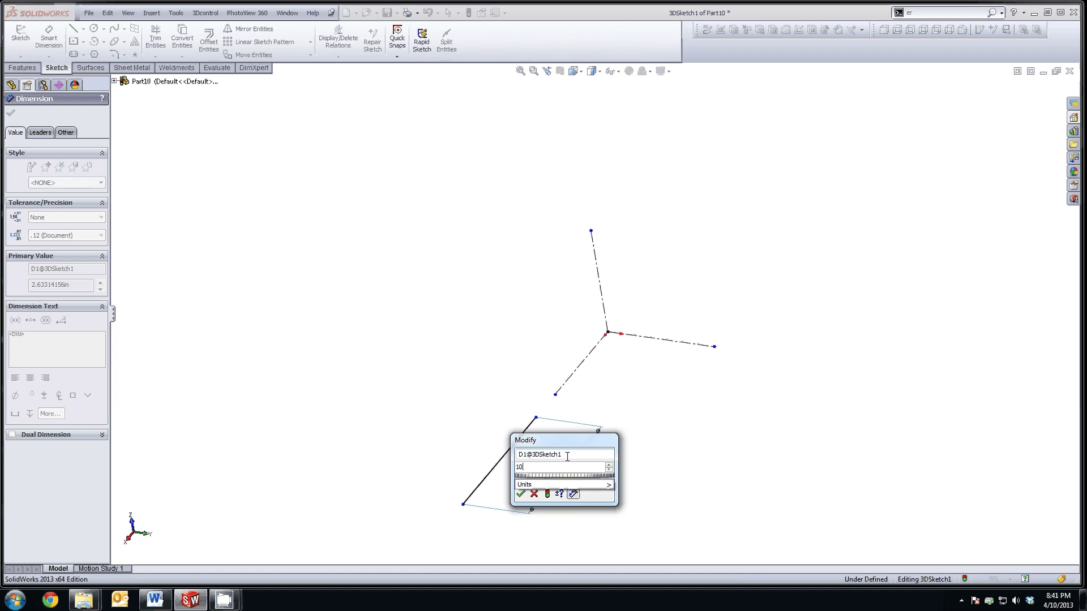
key(Return)
key(Escape)
key(f)
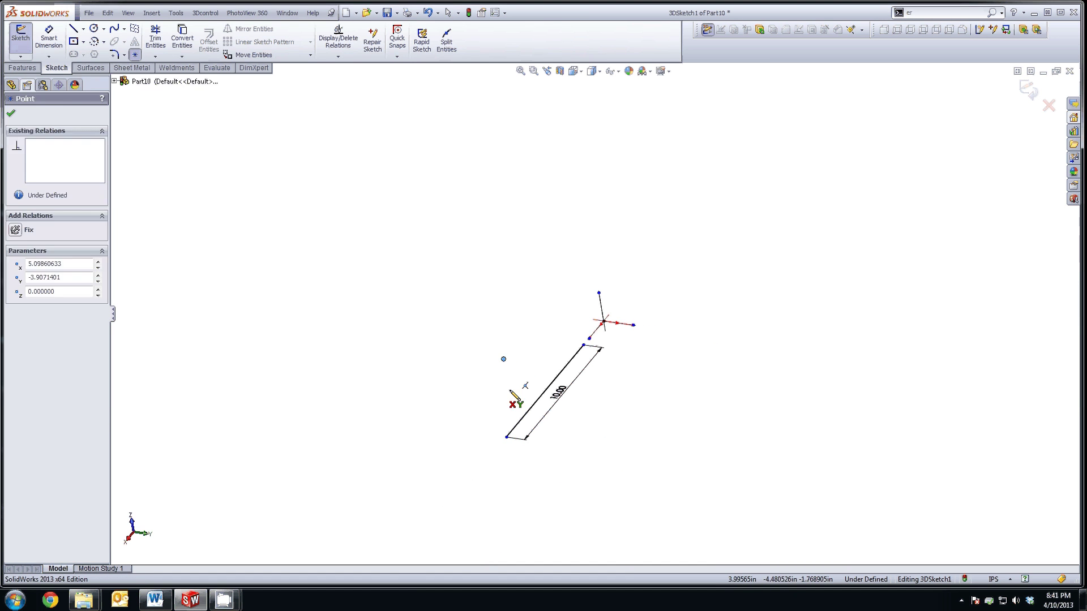
Step: Constrain the loose sketch point to the base line's midpoint
click(504, 360)
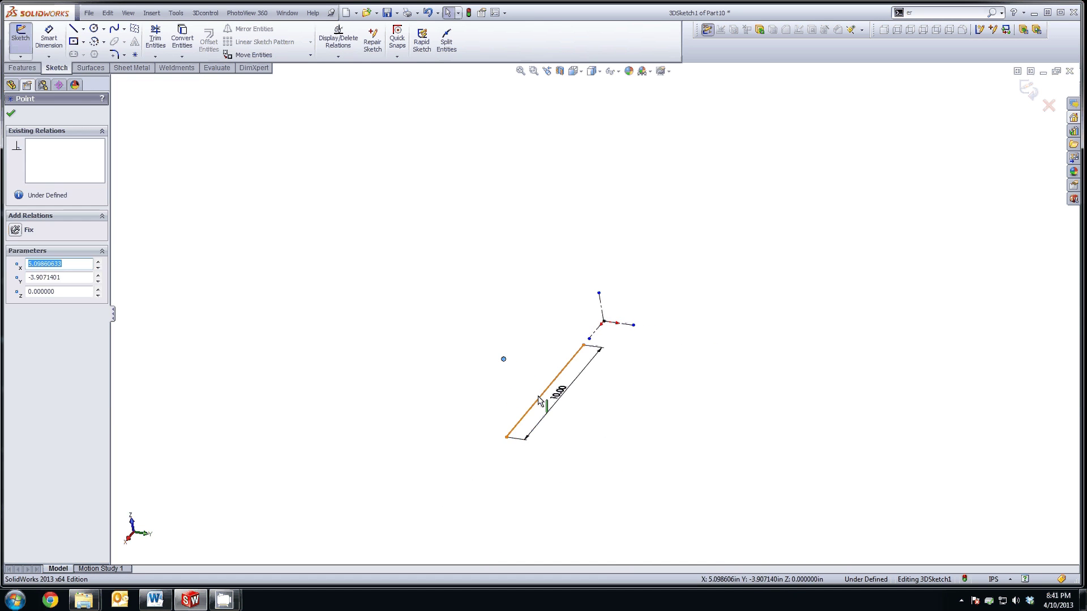
ctrl+click(540, 395)
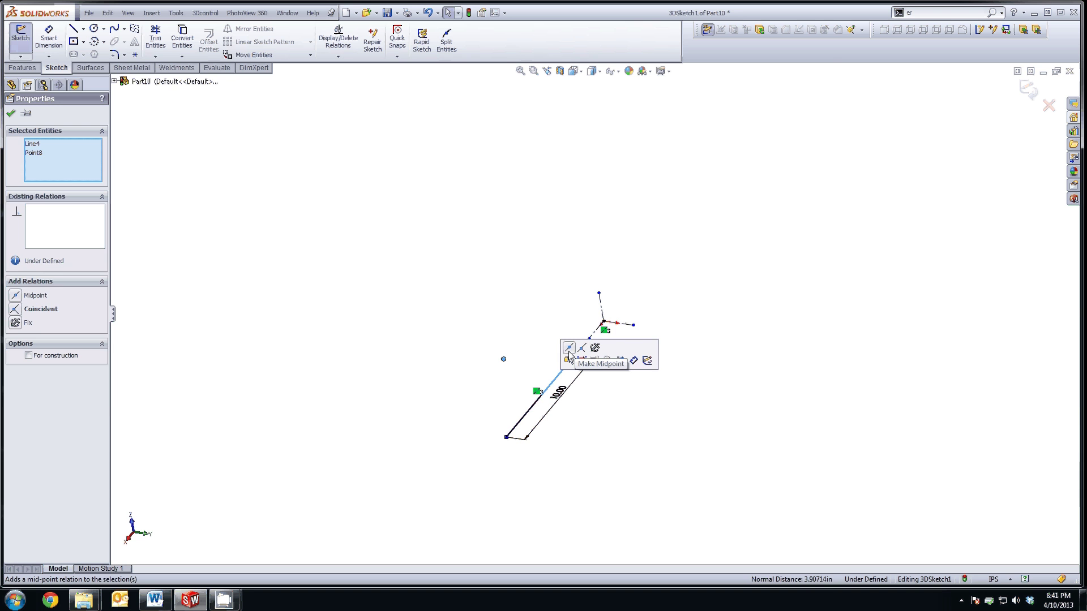
click(569, 346)
scroll(586, 412, down, 2)
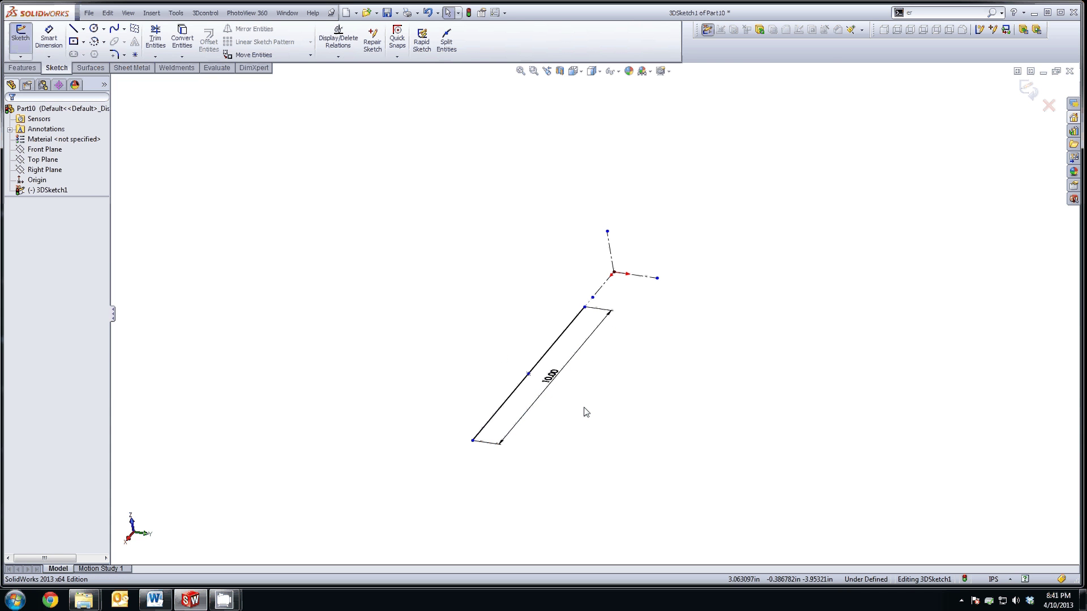
mouse_move(586, 412)
middle_down()
mouse_move(577, 408)
mouse_move(607, 427)
middle_up()
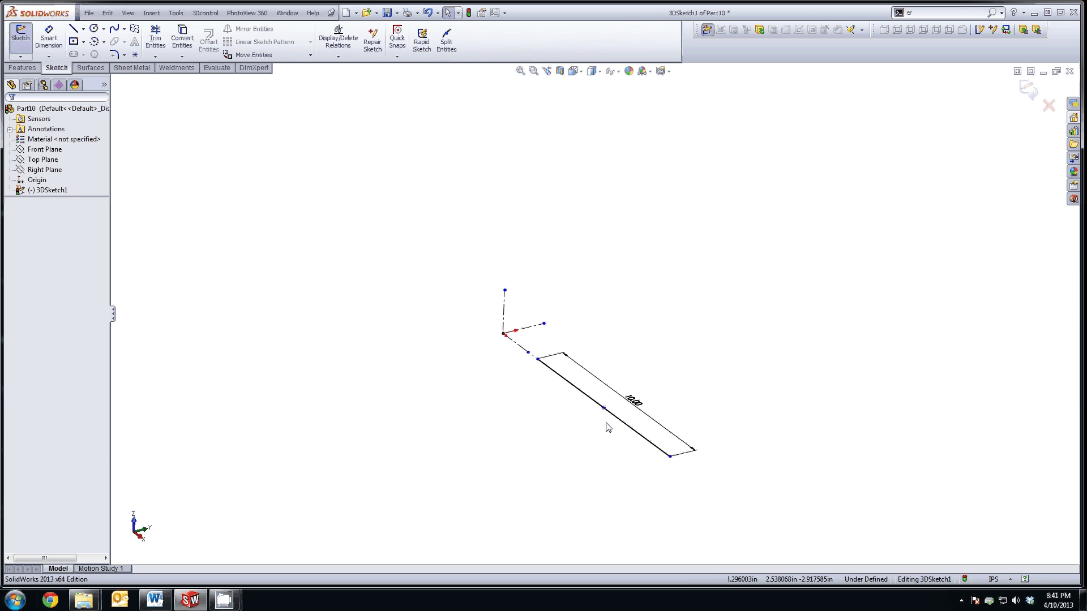
Step: Place a sketch point and set its coordinates to X 3, Y 10, Z 10
click(135, 54)
click(691, 259)
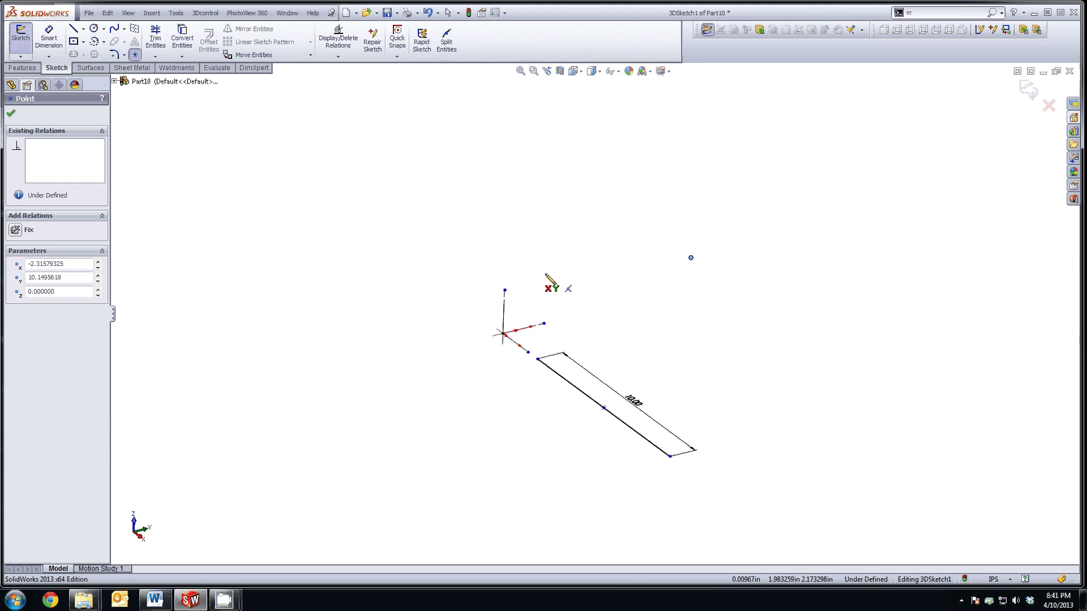
key(Left)
key(Left)
key(Left)
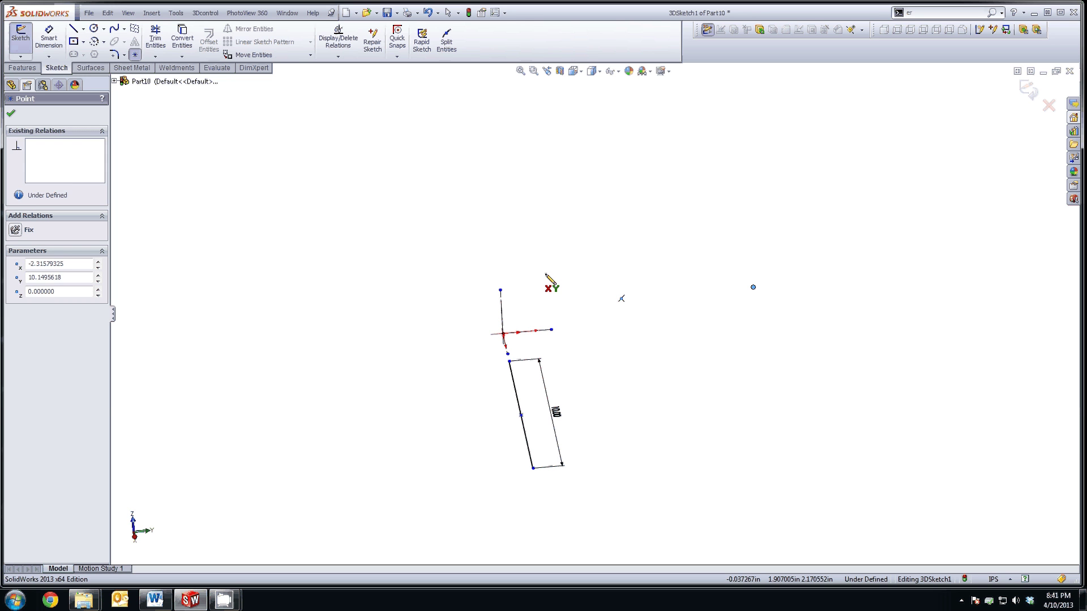
key(Escape)
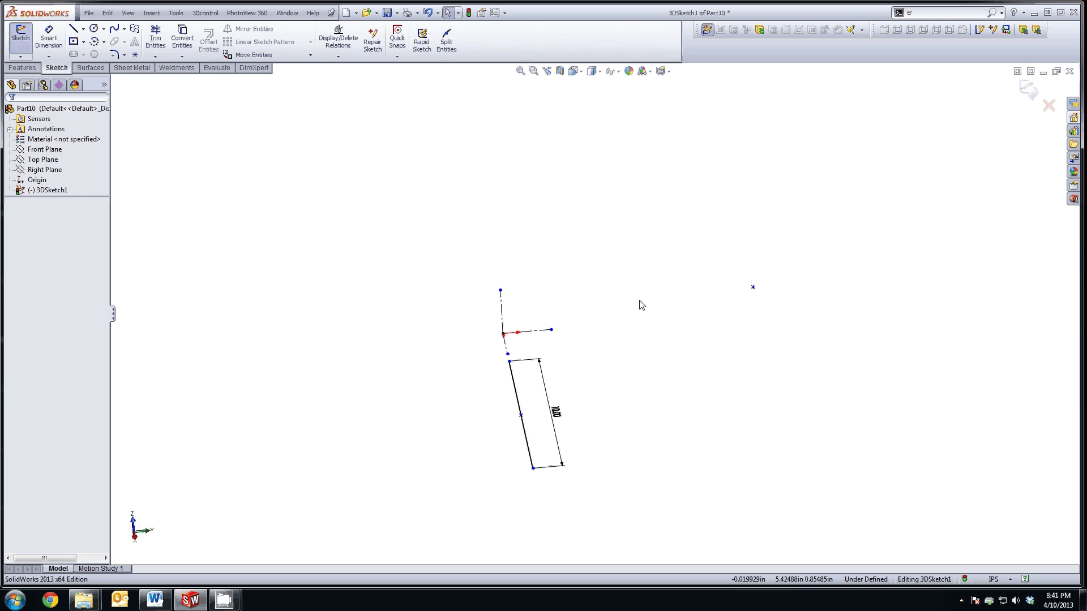
click(753, 288)
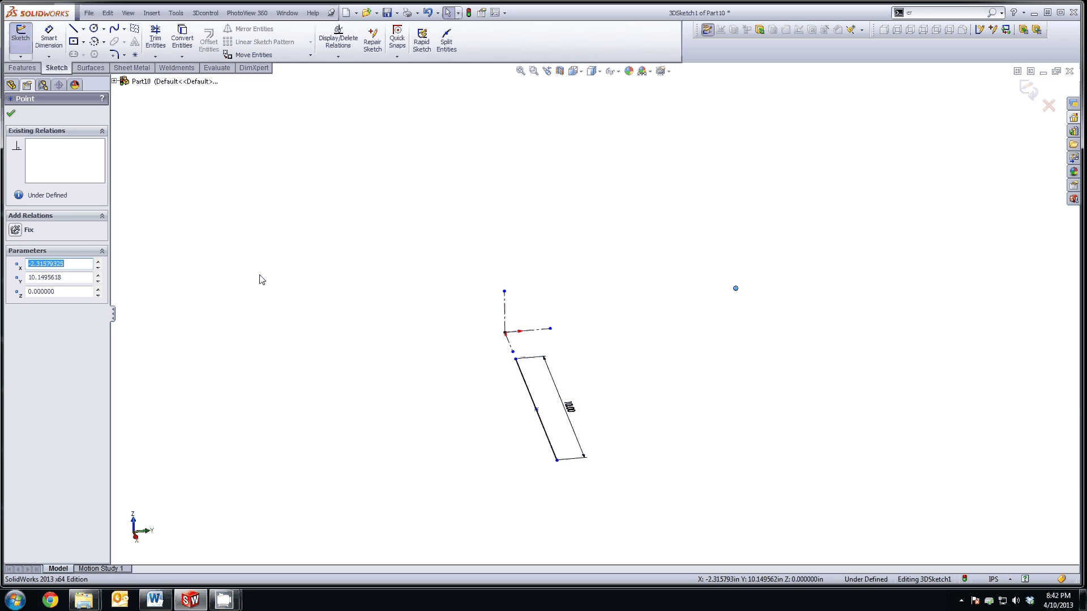
click(80, 292)
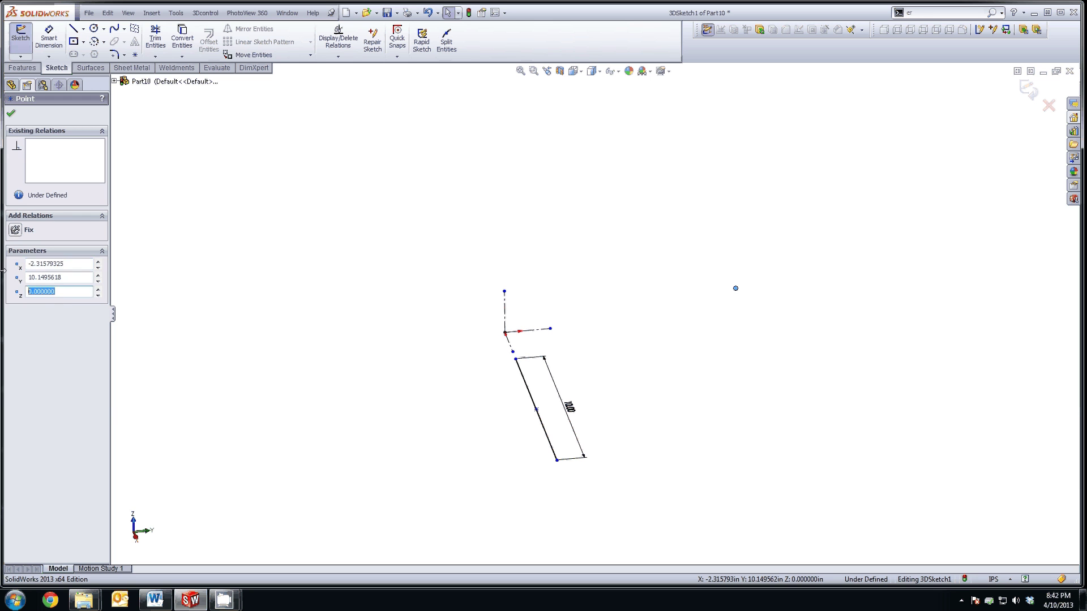
text(10)
key(Return)
click(64, 277)
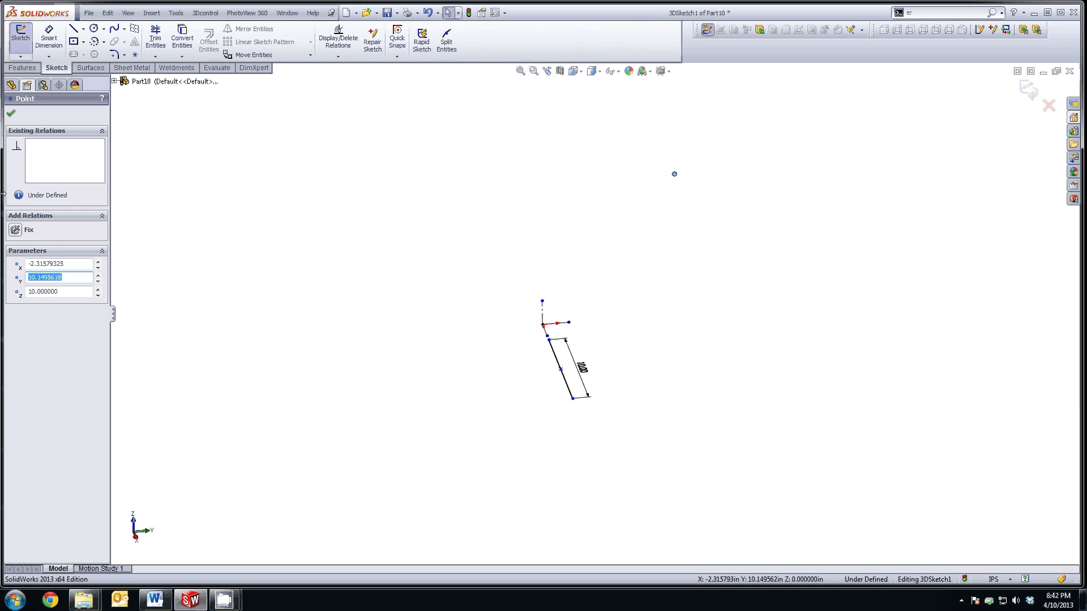
text(10)
key(shift+Tab)
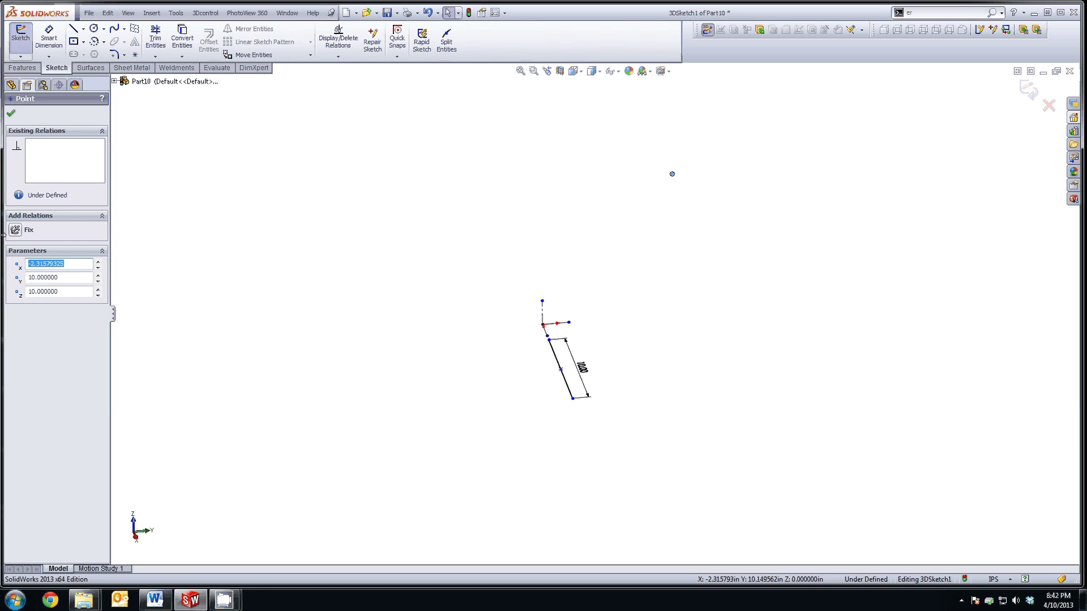
text(3)
key(Return)
Step: Draw a line from the base line's midpoint up to the raised point
middle_drag(254, 277, 368, 299)
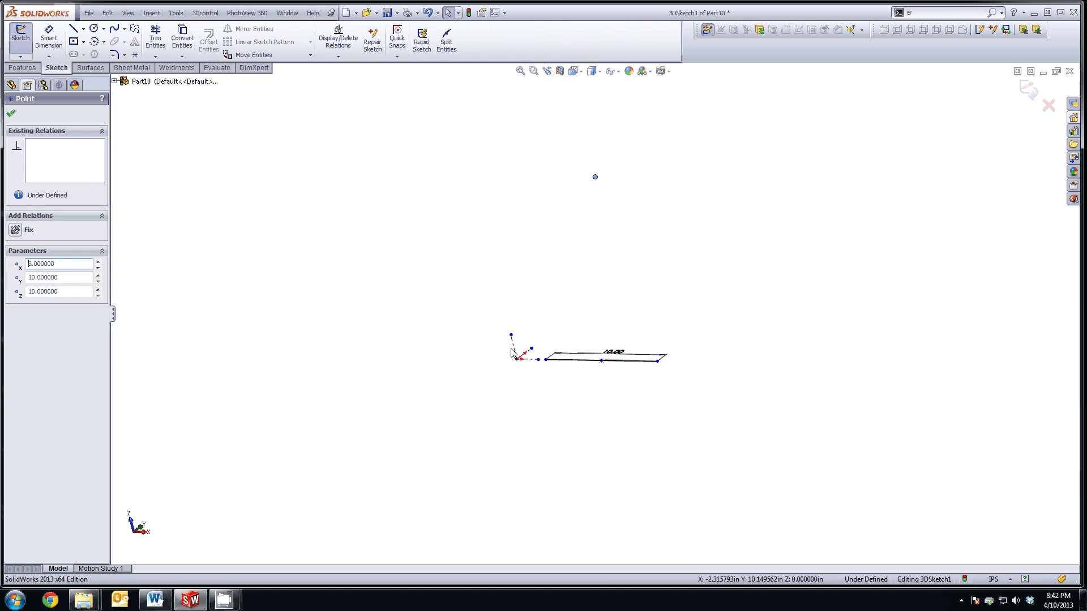
click(513, 347)
middle_drag(491, 340, 500, 337)
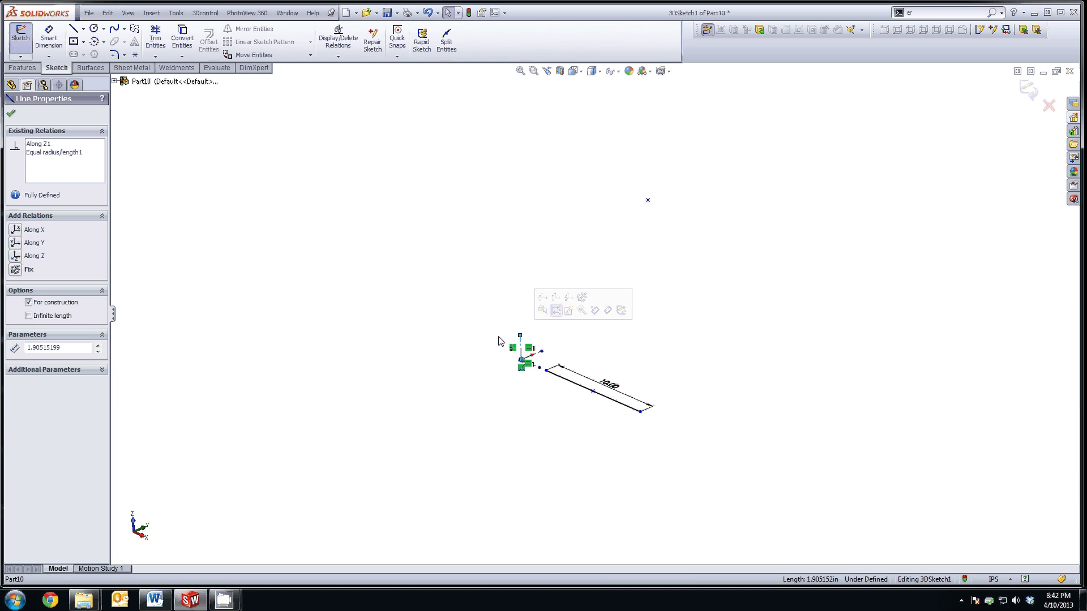
click(745, 303)
click(73, 29)
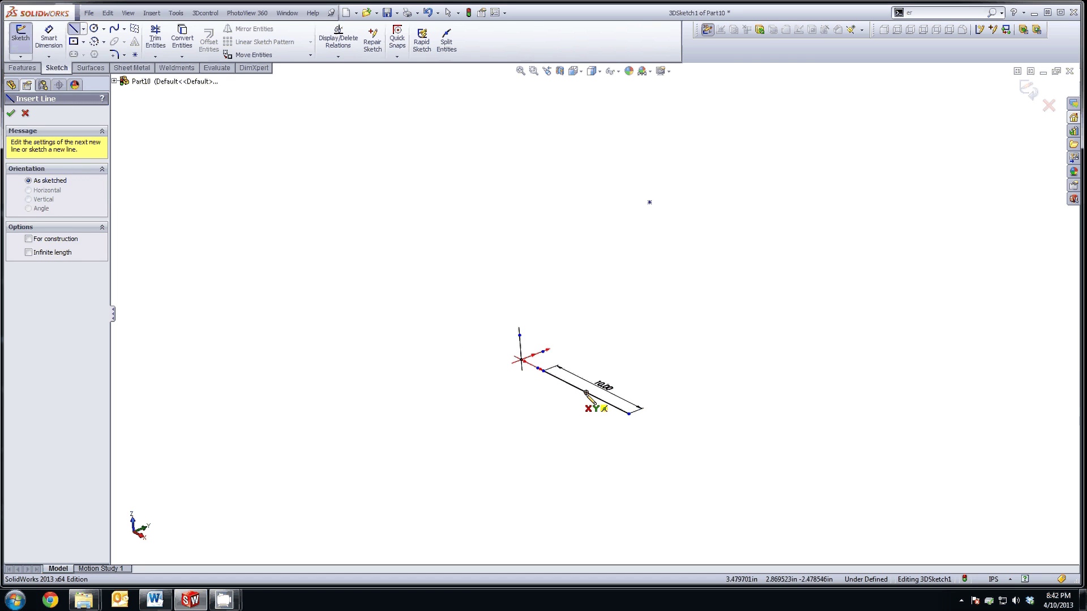
click(586, 392)
click(649, 202)
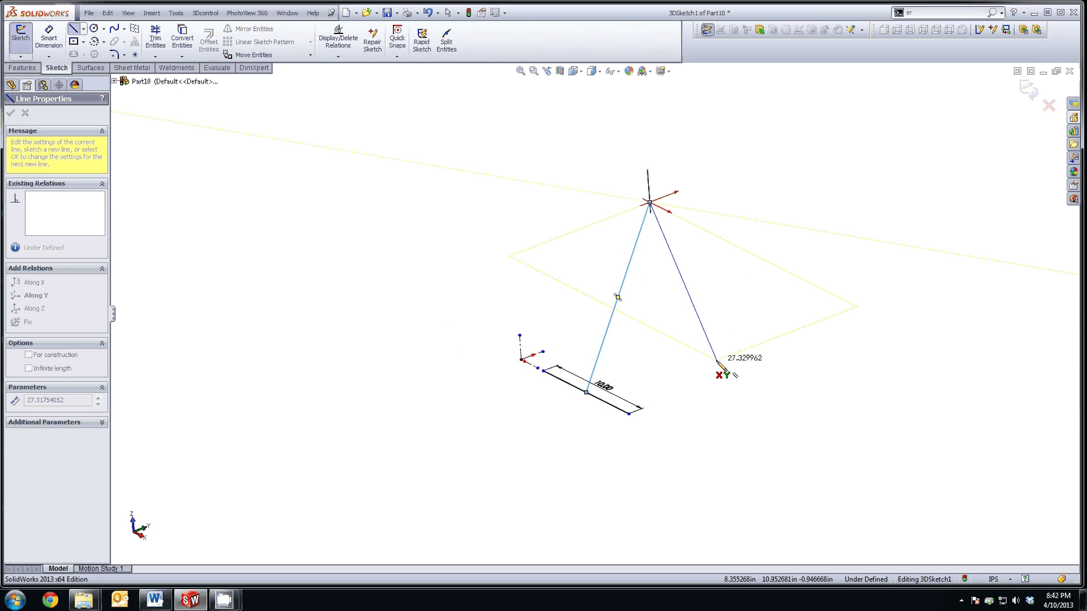
key(Escape)
key(Left)
key(Left)
key(Left)
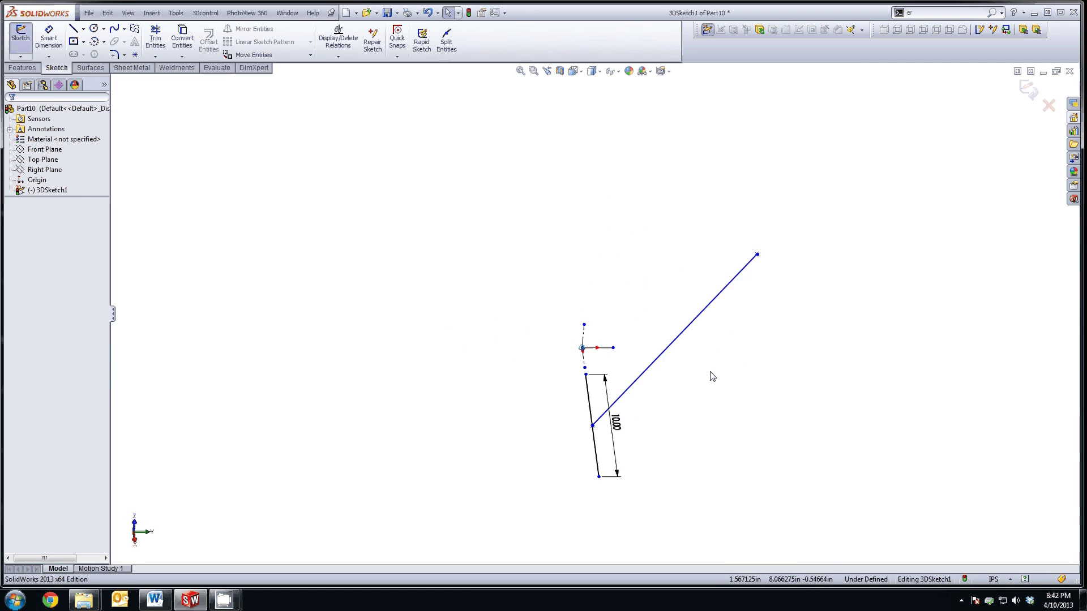
Step: Fix the slanted line's upper endpoint in place
click(757, 256)
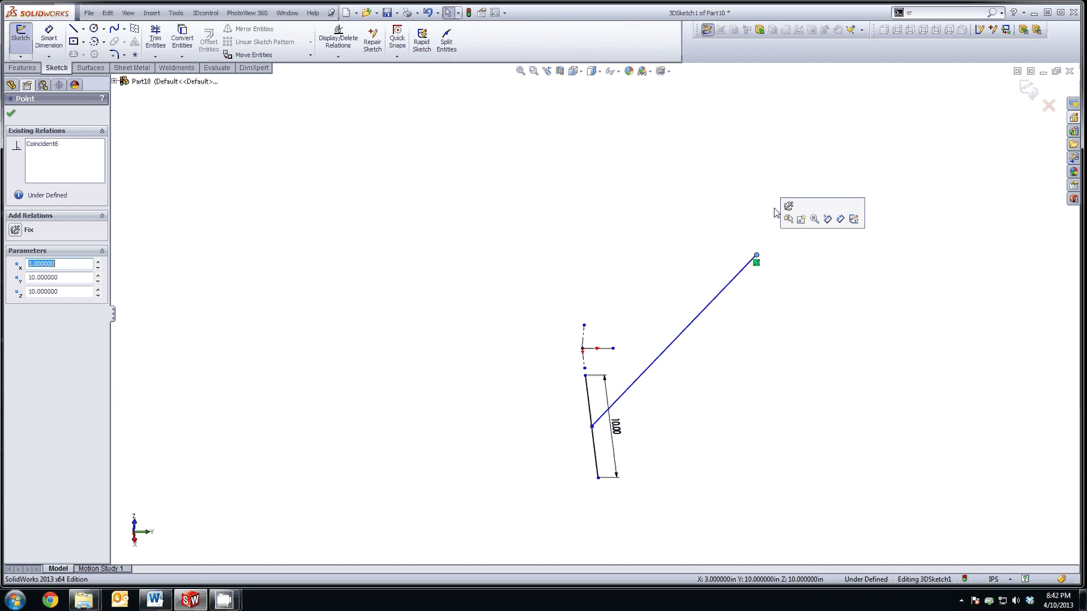
key(Escape)
key(Up)
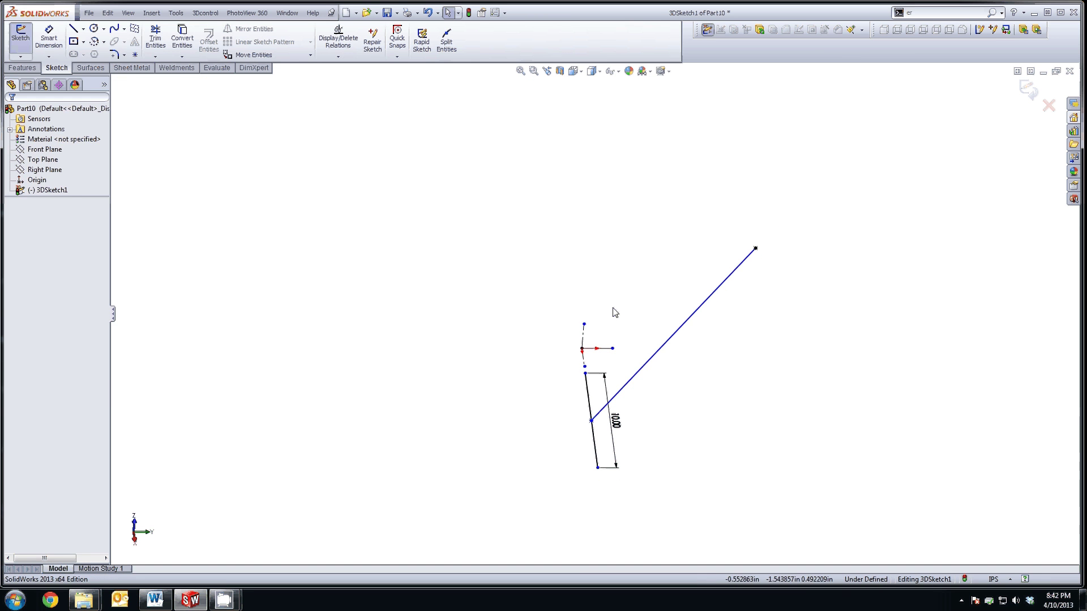
click(756, 249)
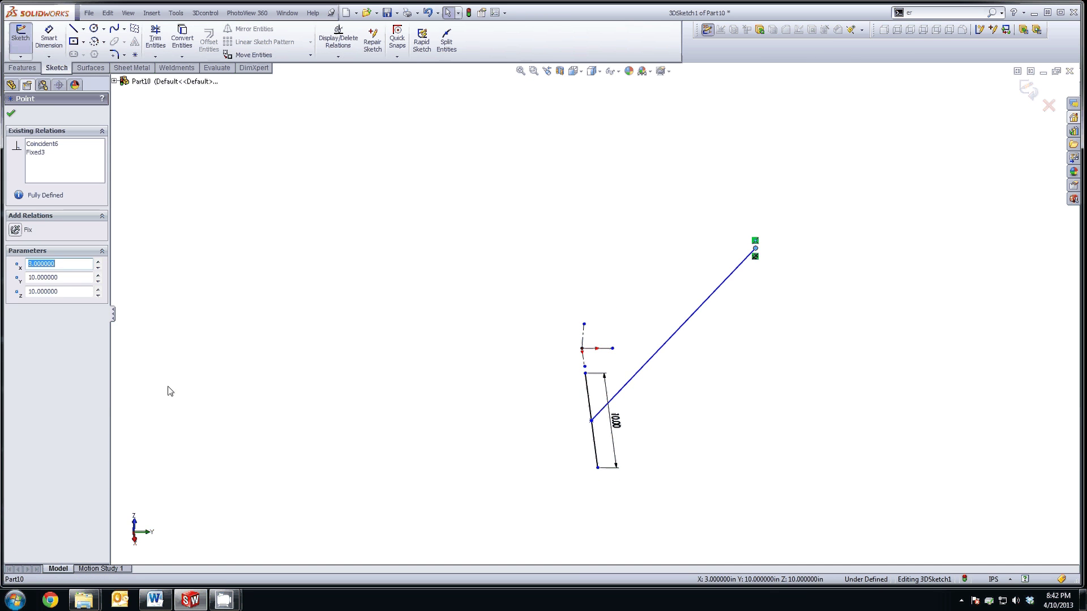
key(Escape)
click(592, 420)
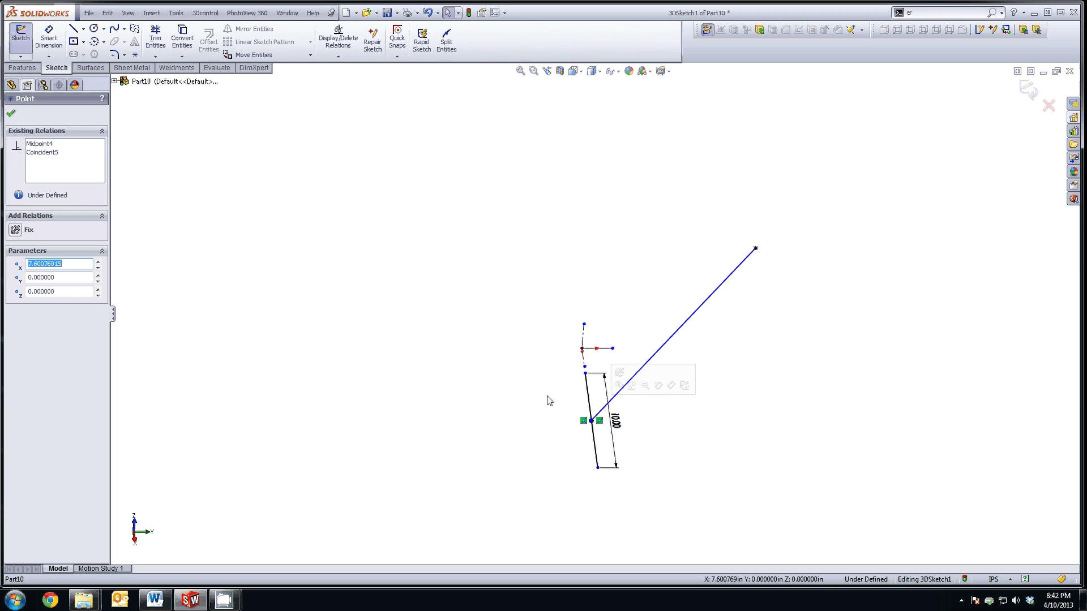
key(Escape)
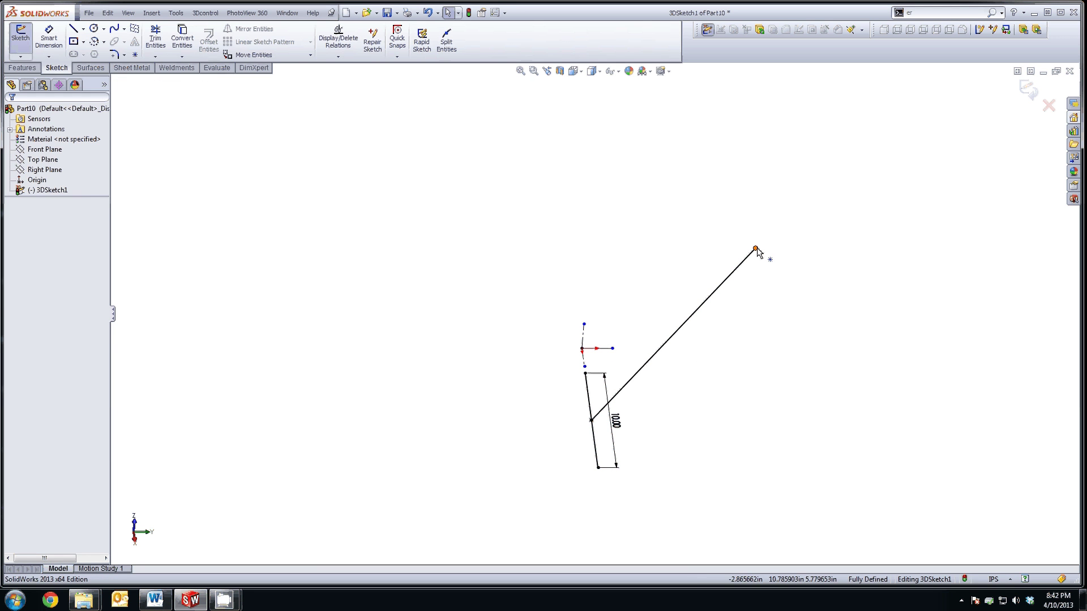
click(756, 249)
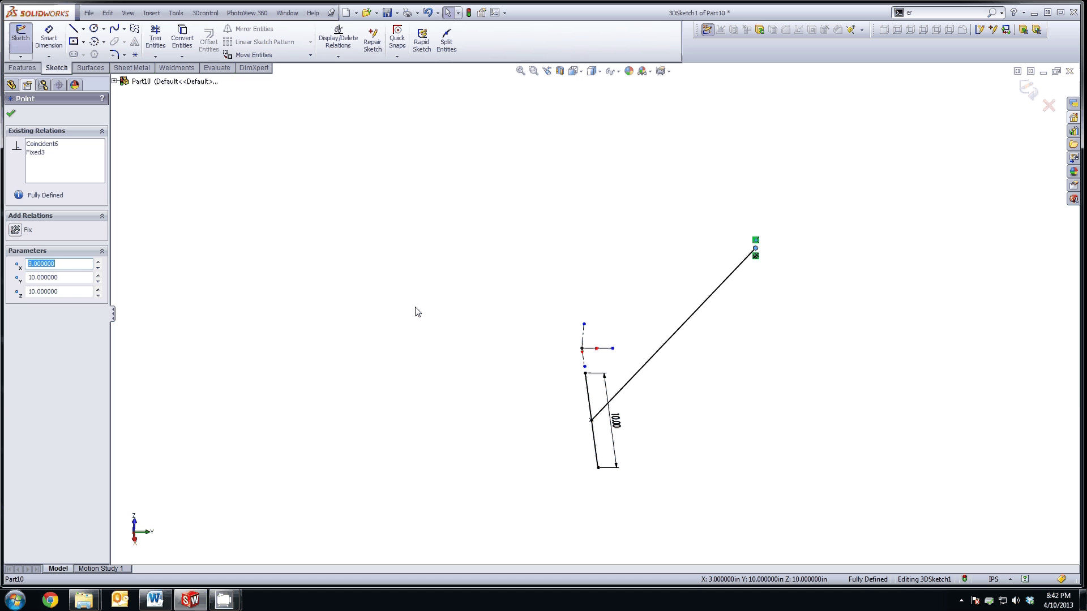
click(10, 113)
Step: Add a fixed sketch point at X 3, Y -10, Z 10
click(135, 54)
click(394, 277)
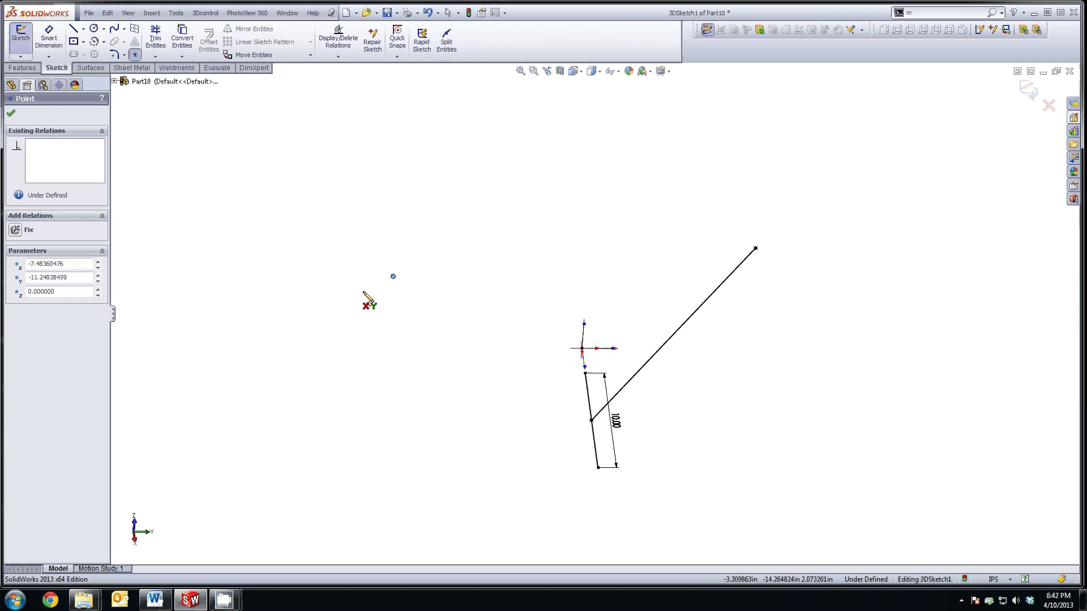
click(393, 276)
double_click(70, 262)
text(3)
key(Tab)
text(-10)
key(Tab)
text(10)
key(Return)
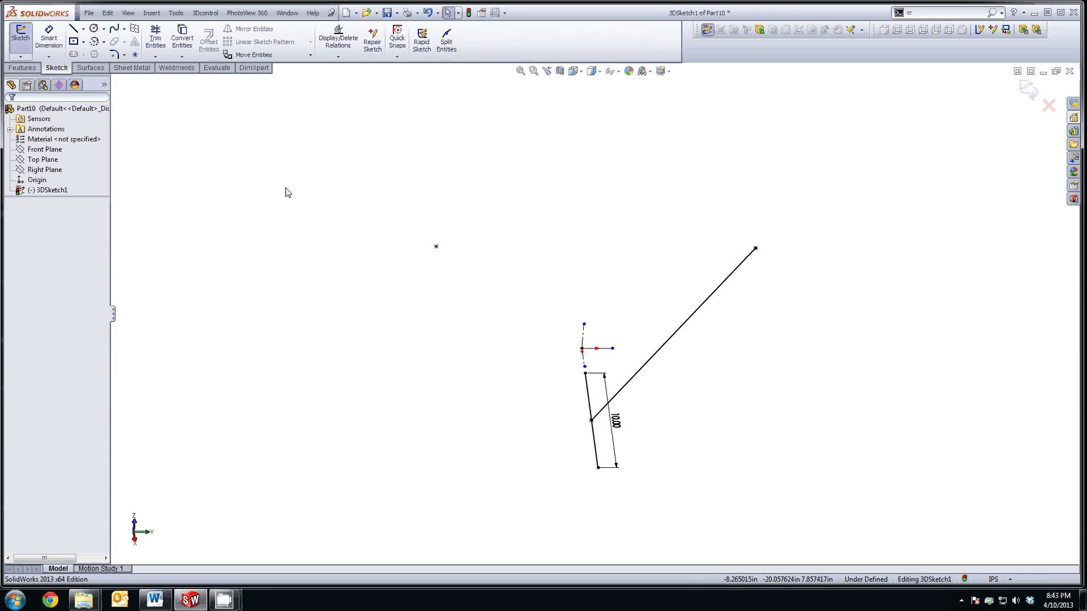
click(436, 247)
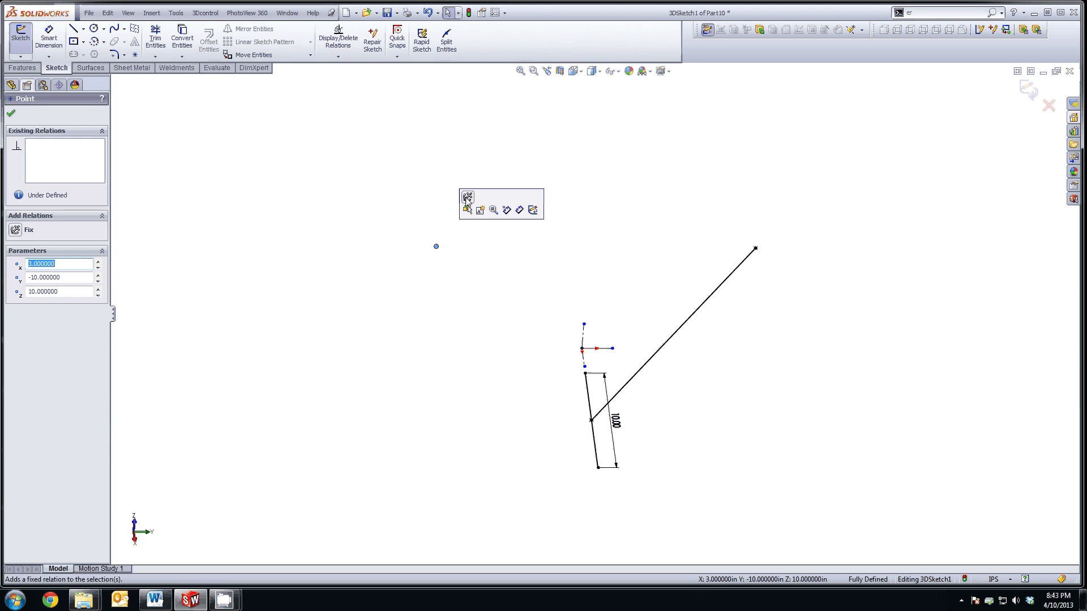
key(Escape)
Step: Draw a line from the new point to the base line's lower end
click(74, 29)
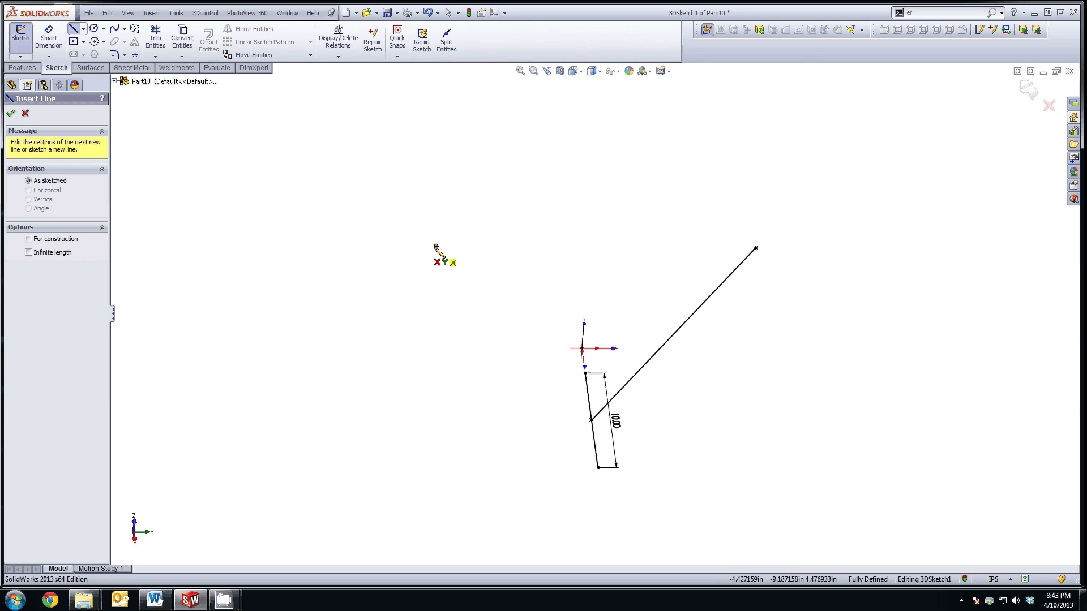
click(436, 247)
click(591, 420)
key(Escape)
key(Right)
key(Right)
key(Right)
key(Right)
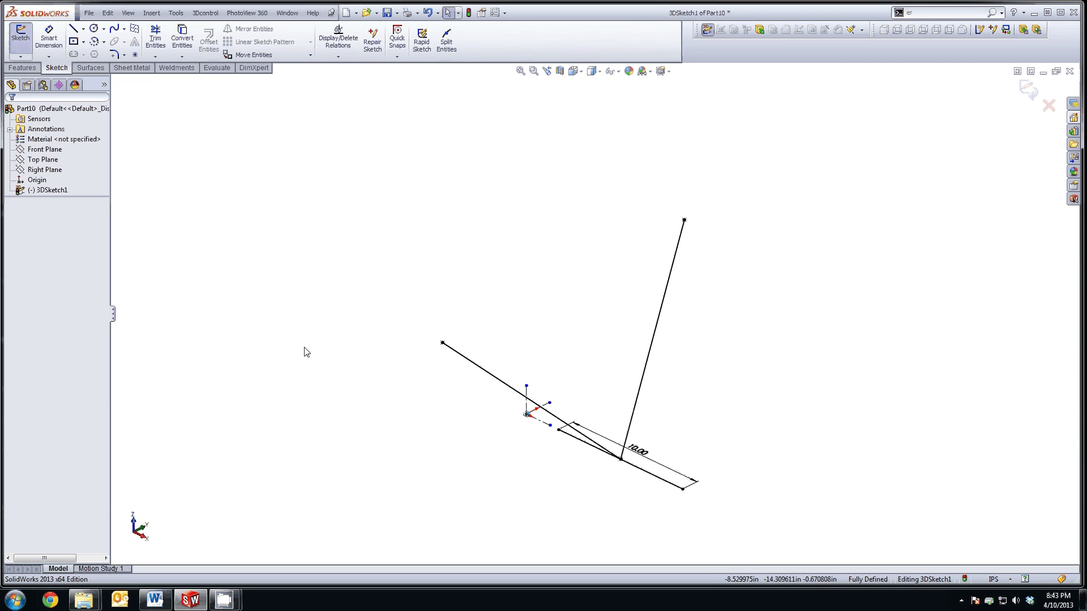
key(Right)
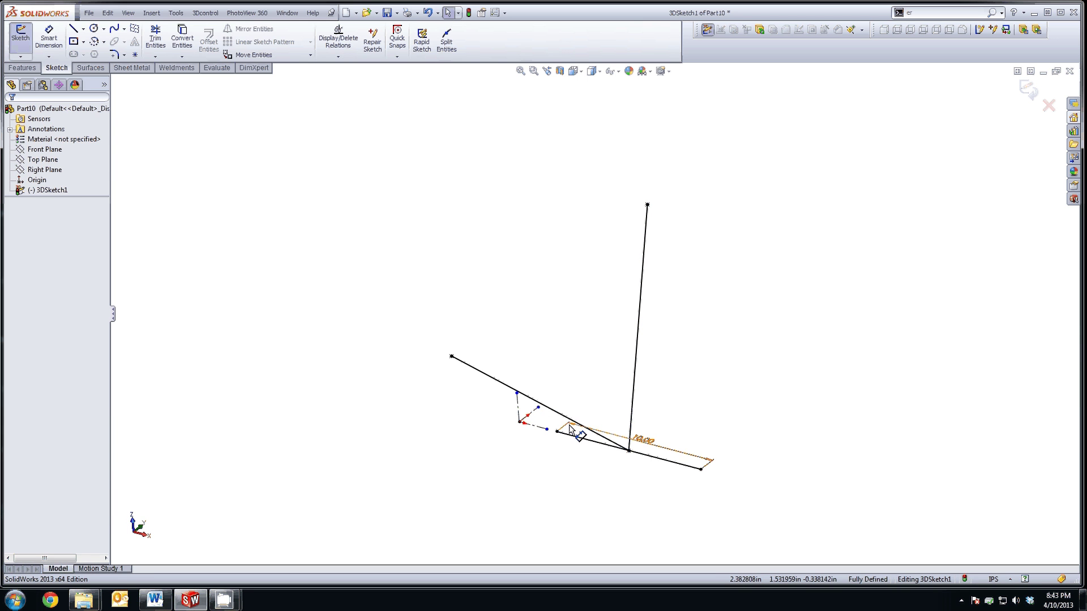
key(ctrl+Up)
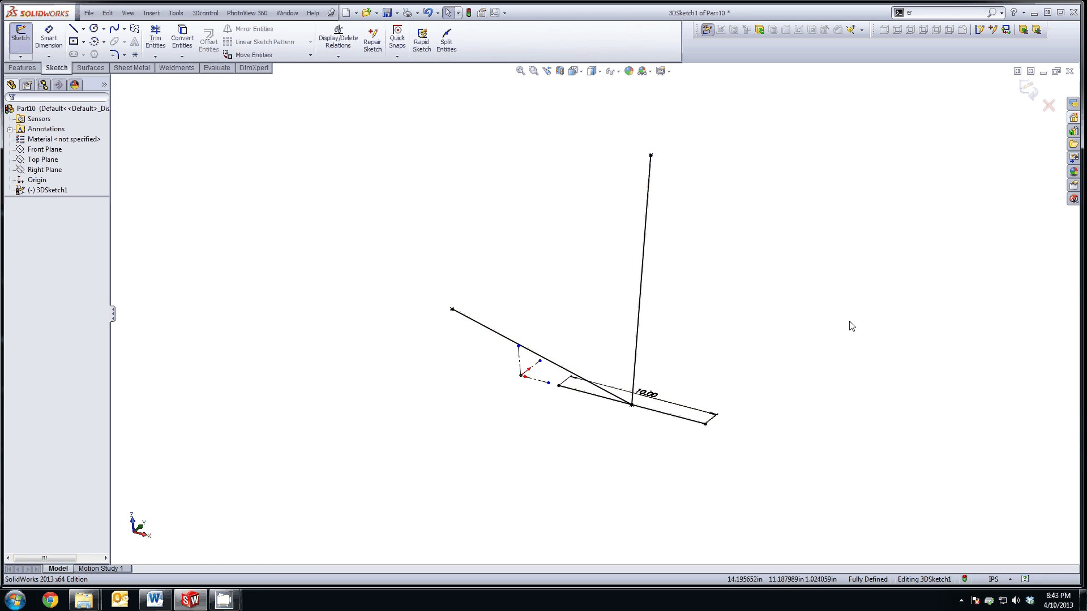
middle_drag(813, 345, 813, 318)
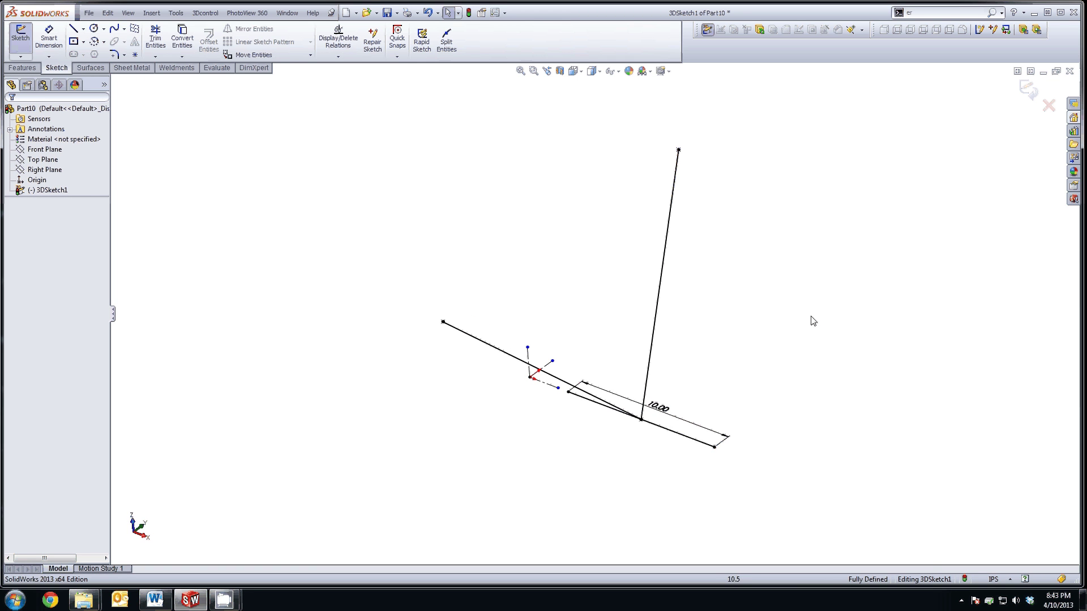
right_click(815, 312)
click(679, 147)
click(591, 71)
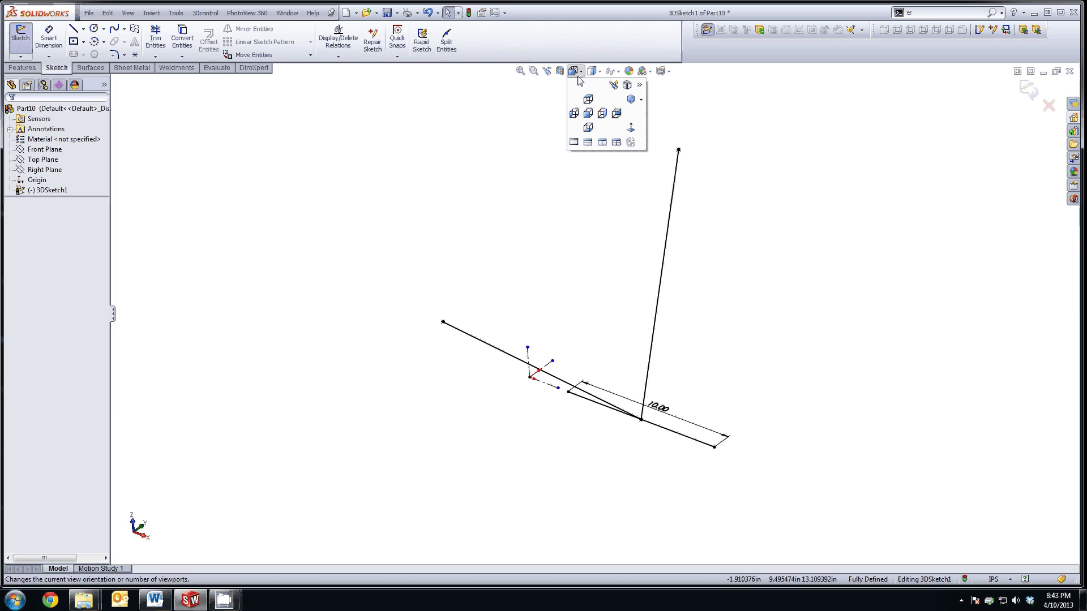
click(576, 110)
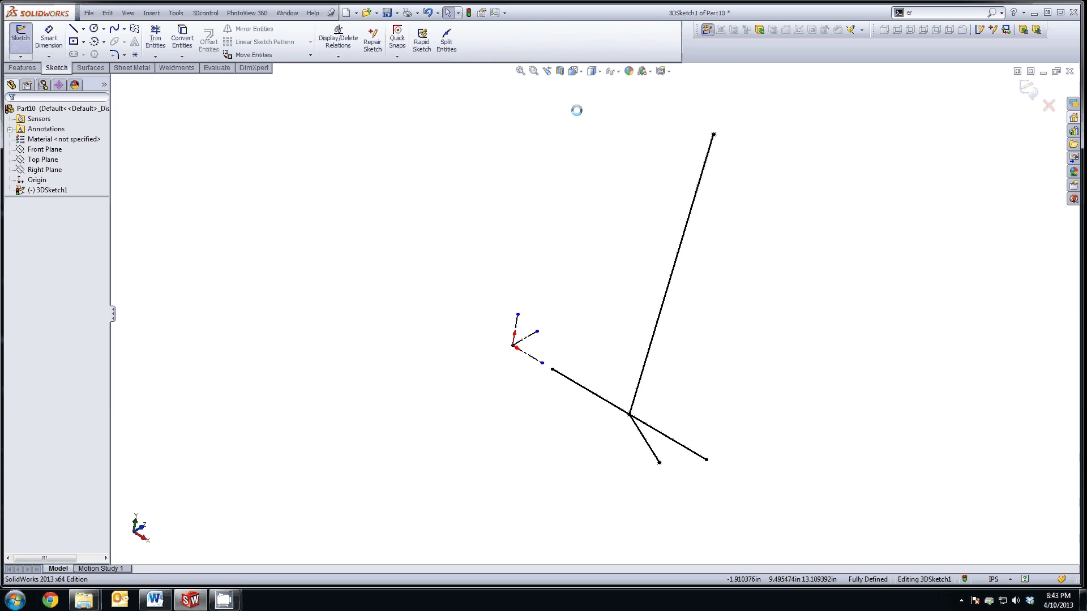
click(573, 70)
click(589, 115)
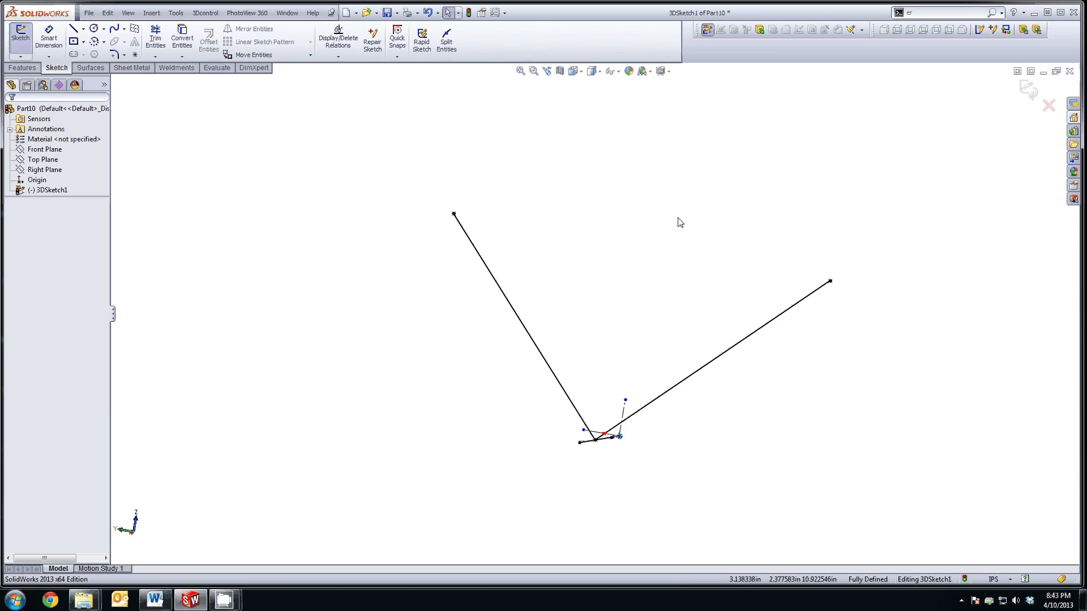
click(573, 71)
click(589, 101)
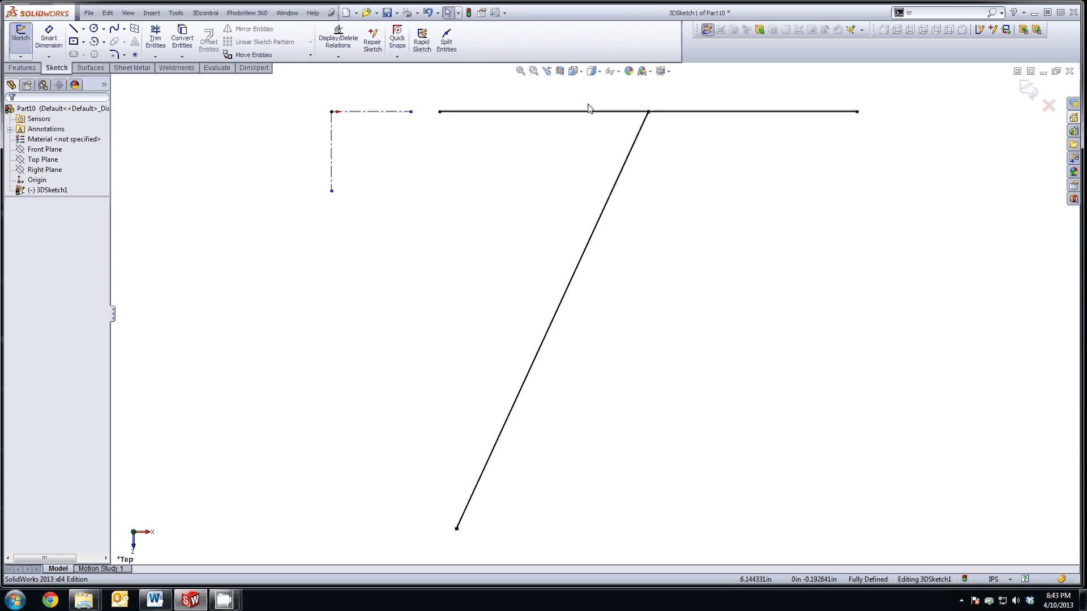
key(ctrl+6)
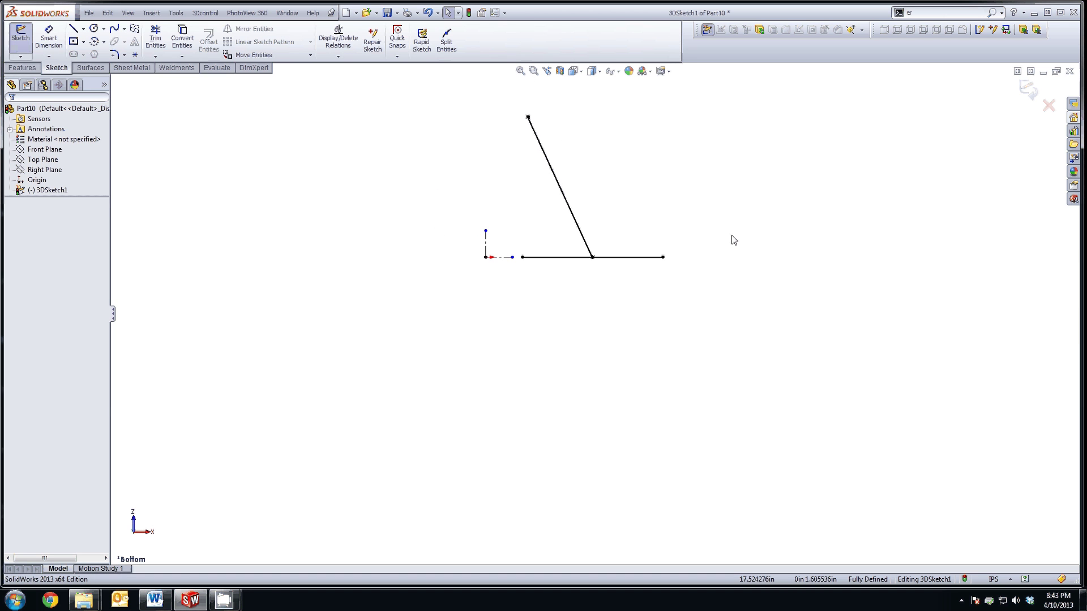
key(f)
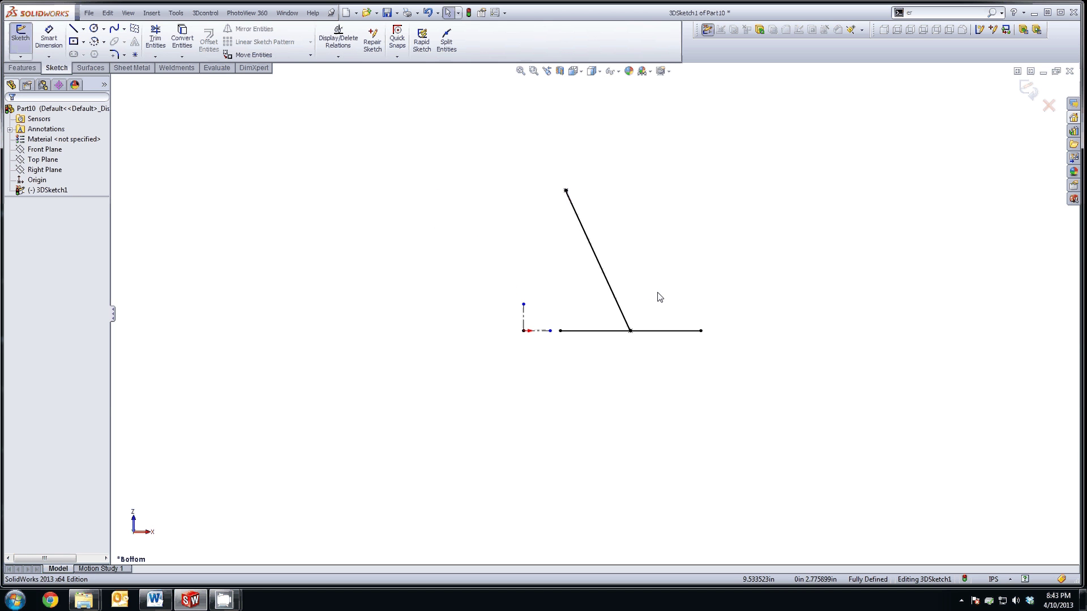
key(ctrl+1)
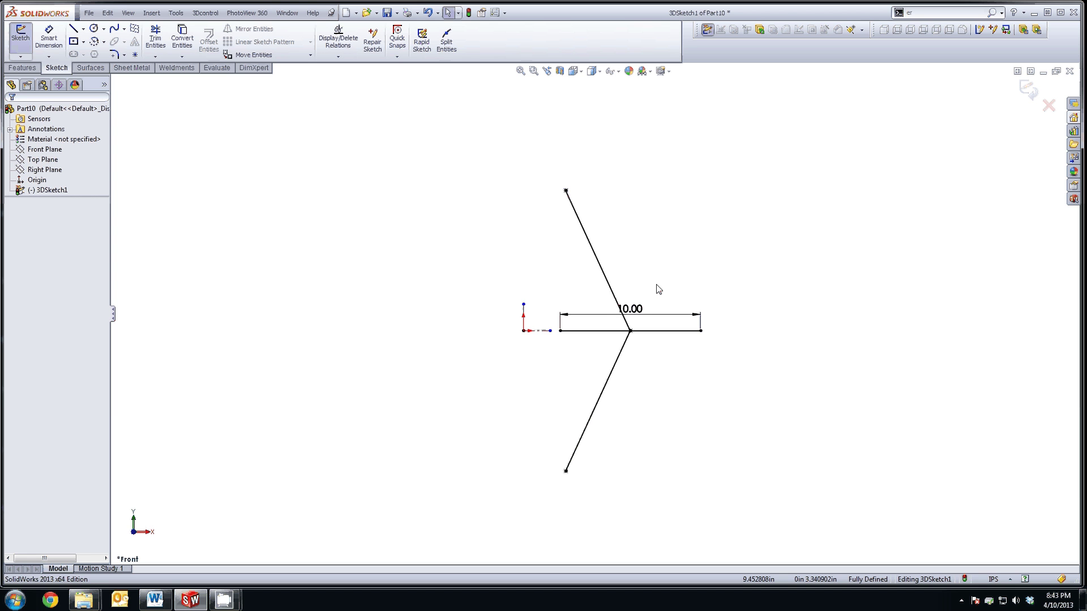
key(ctrl+6)
key(ctrl+7)
Step: Save the part as Tube_Assy over the existing file and exit the 3D sketch
click(89, 12)
click(108, 100)
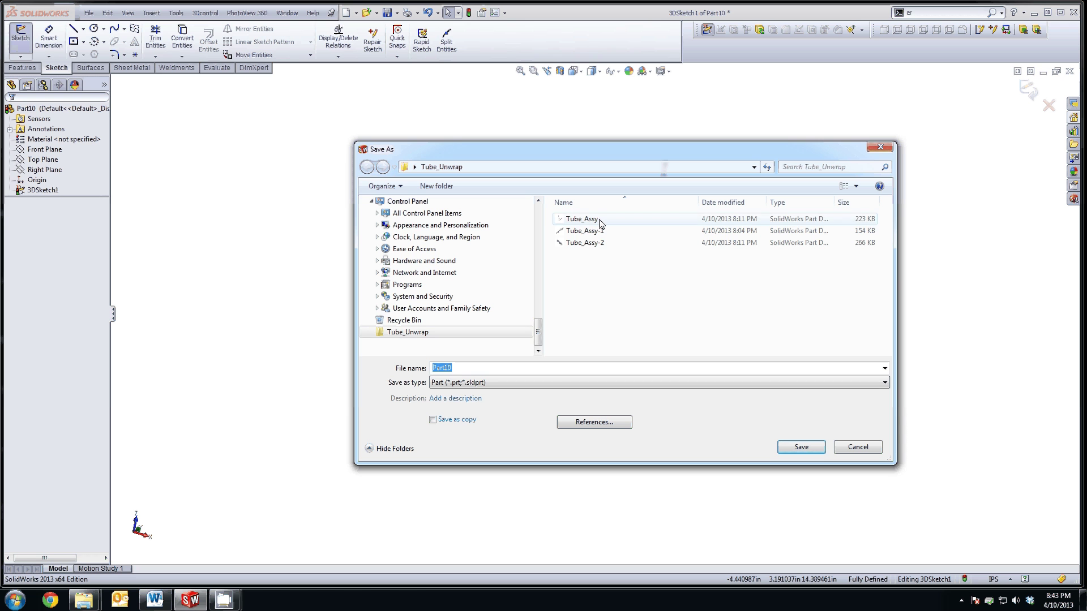
click(631, 220)
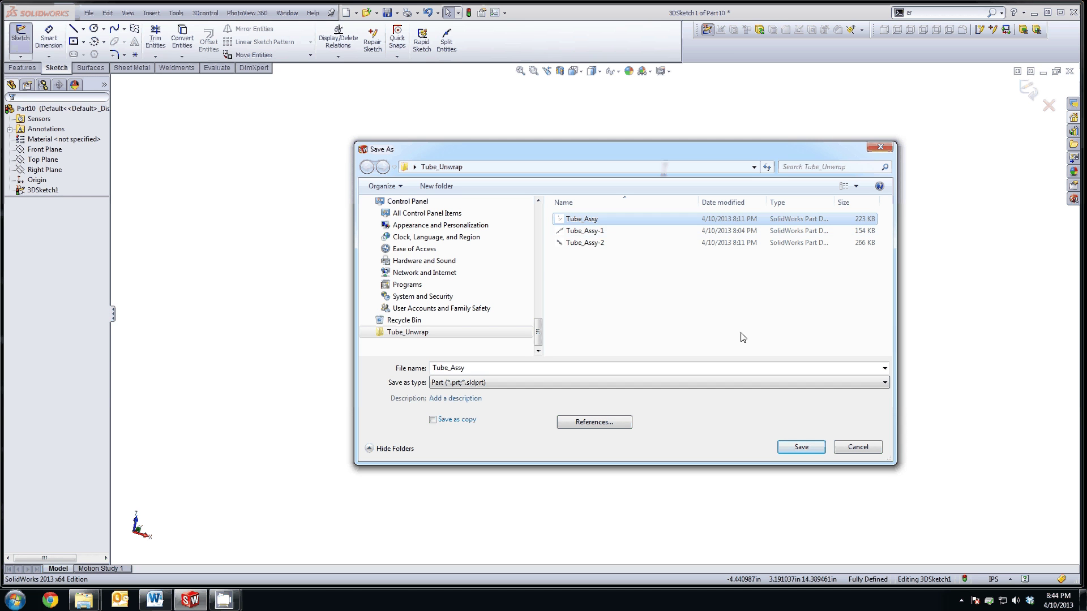
click(804, 448)
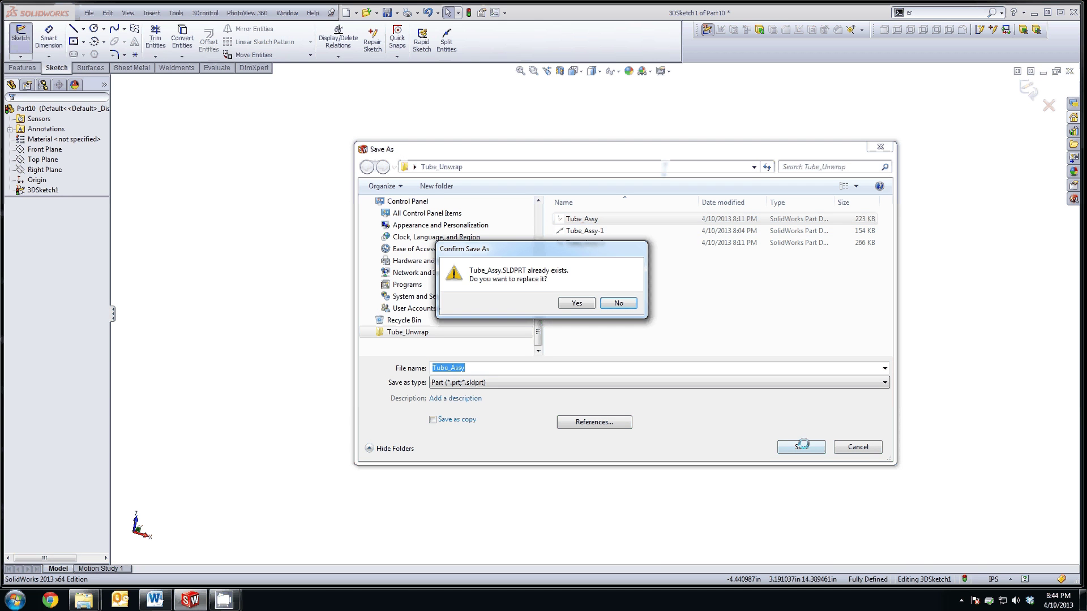
click(575, 304)
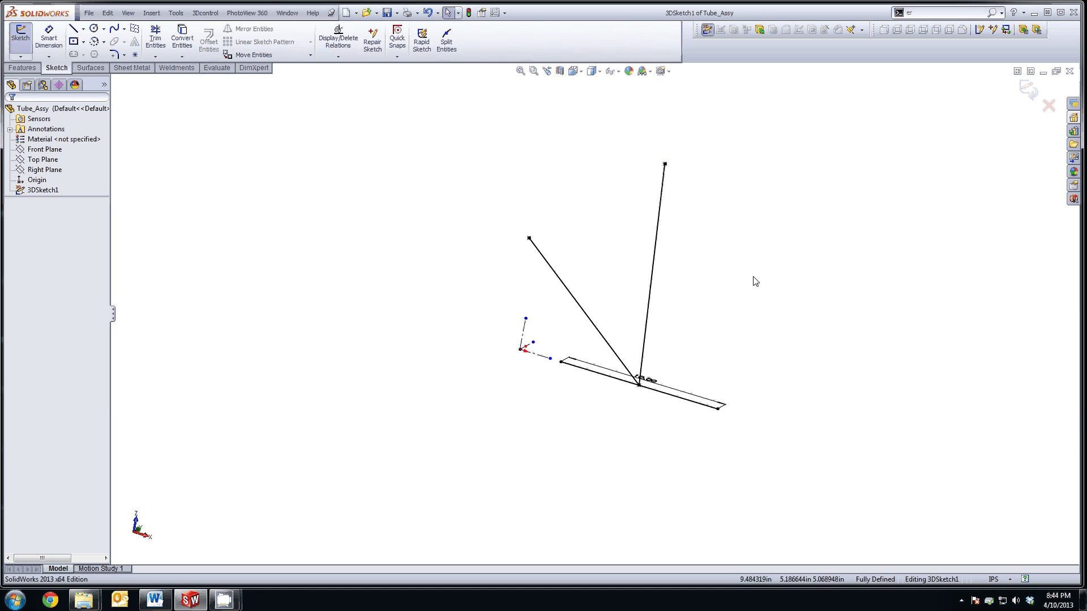
click(1028, 90)
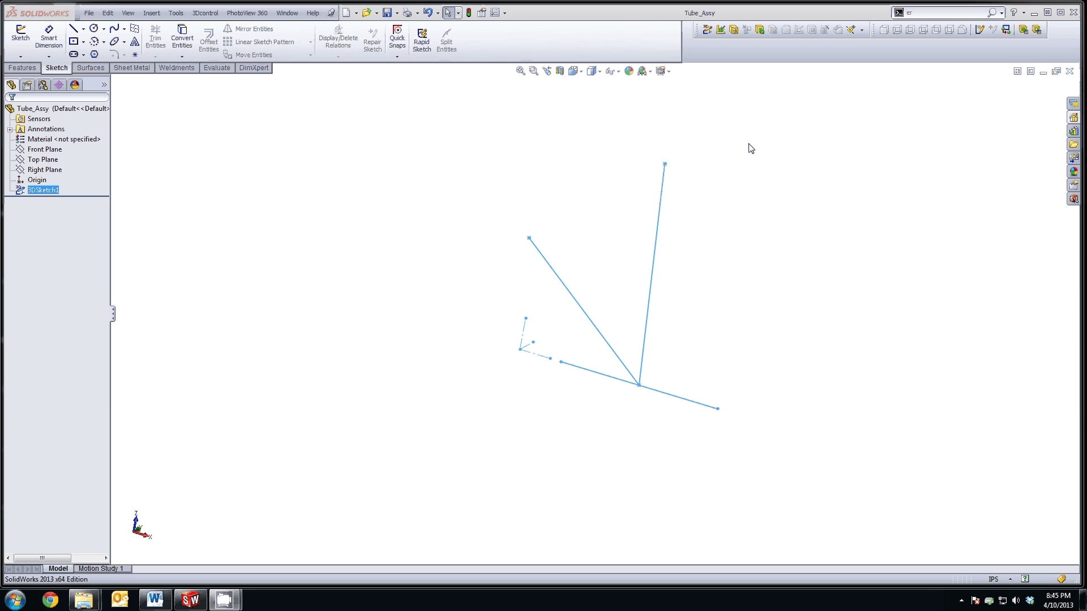
Step: Create a new part and start a sketch on the Front Plane
click(89, 14)
click(113, 27)
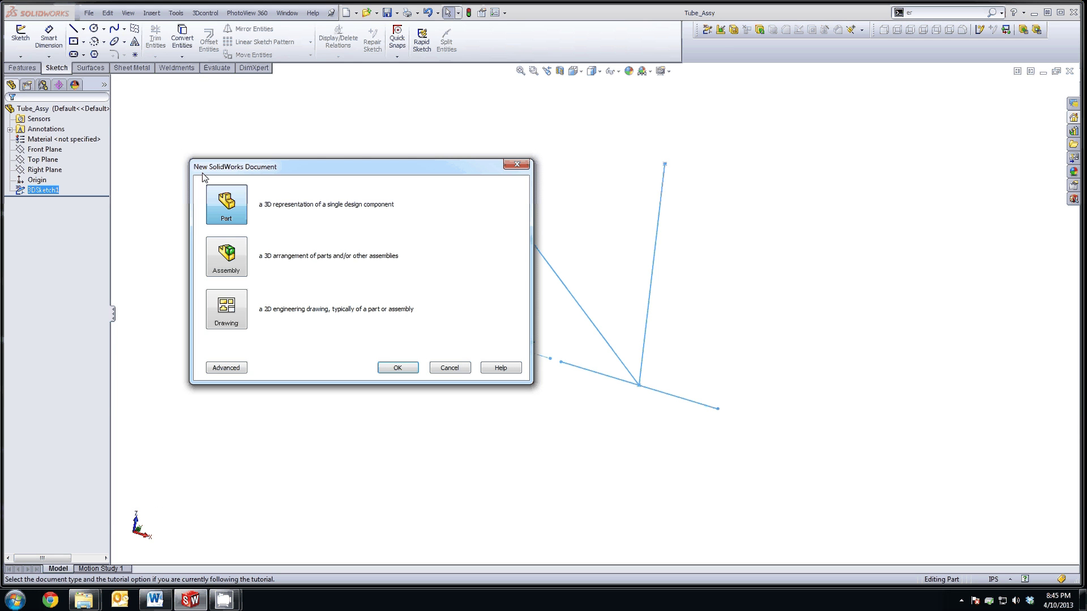
click(397, 368)
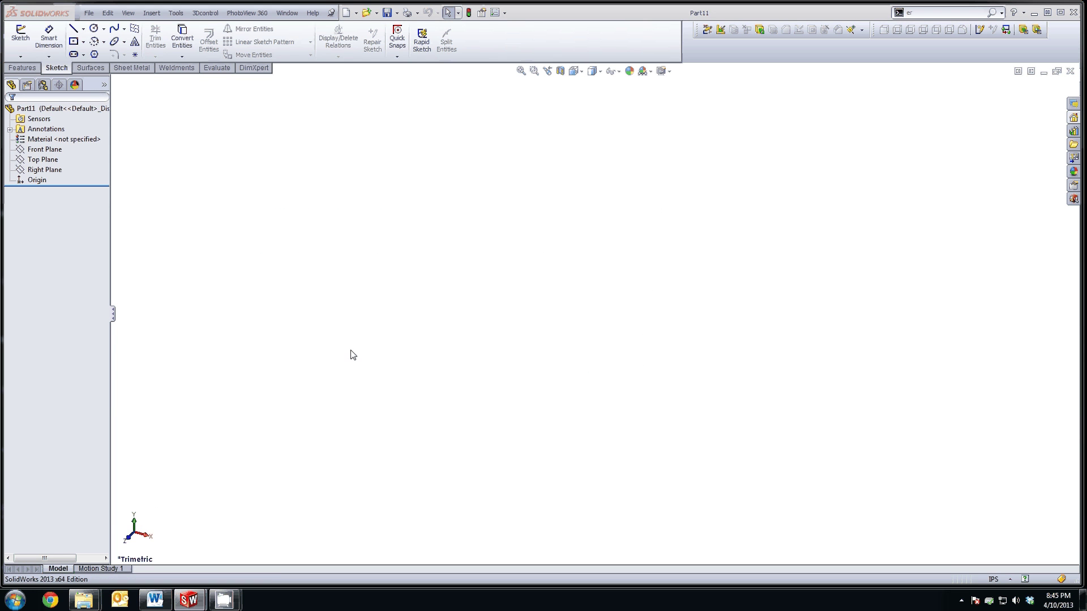
click(44, 149)
click(52, 136)
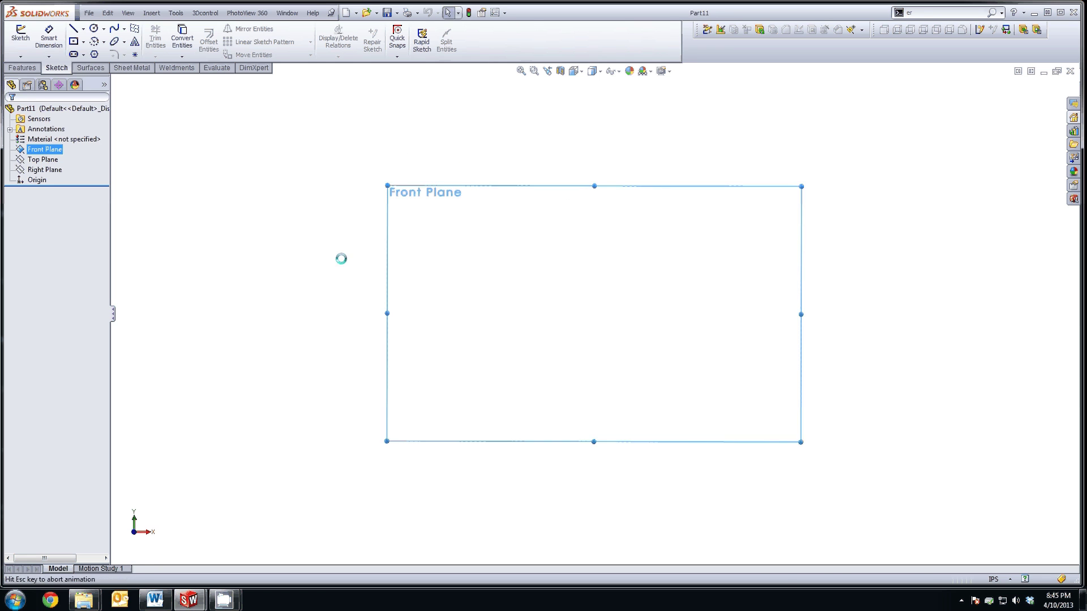
Step: Draw an origin-centred outer circle dimensioned to Ø1.00
key(c)
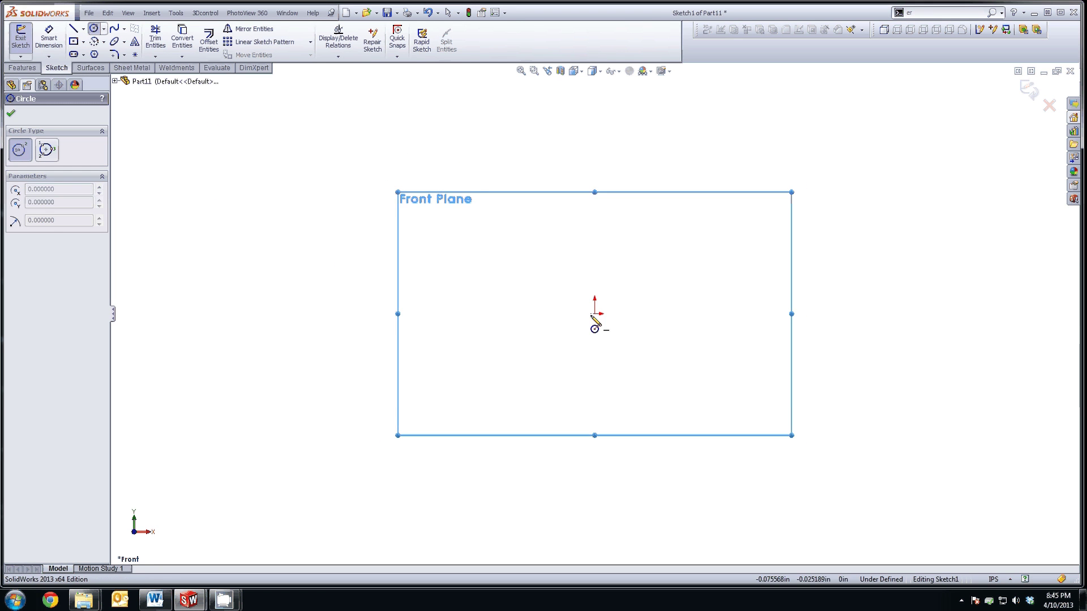
click(595, 314)
click(660, 388)
click(49, 39)
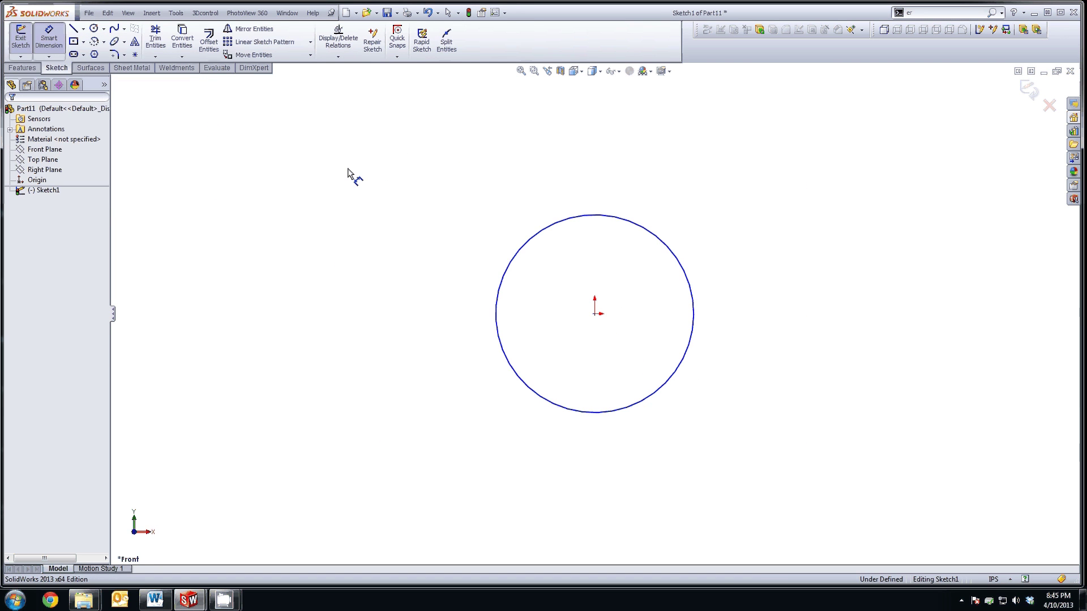
click(693, 321)
click(730, 319)
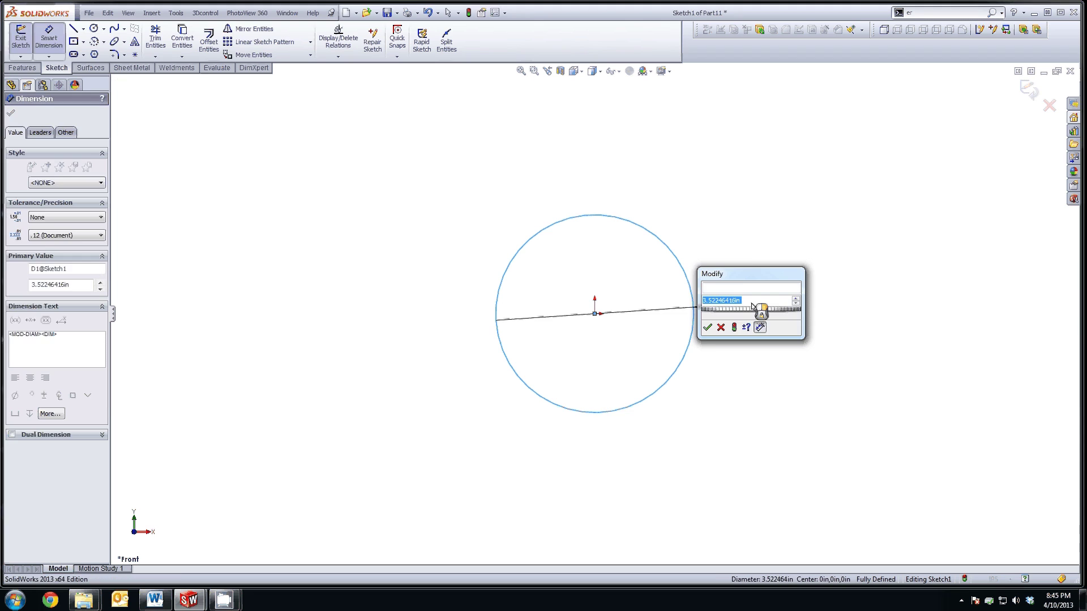
text(1)
key(Return)
click(645, 328)
scroll(645, 328, down, 4)
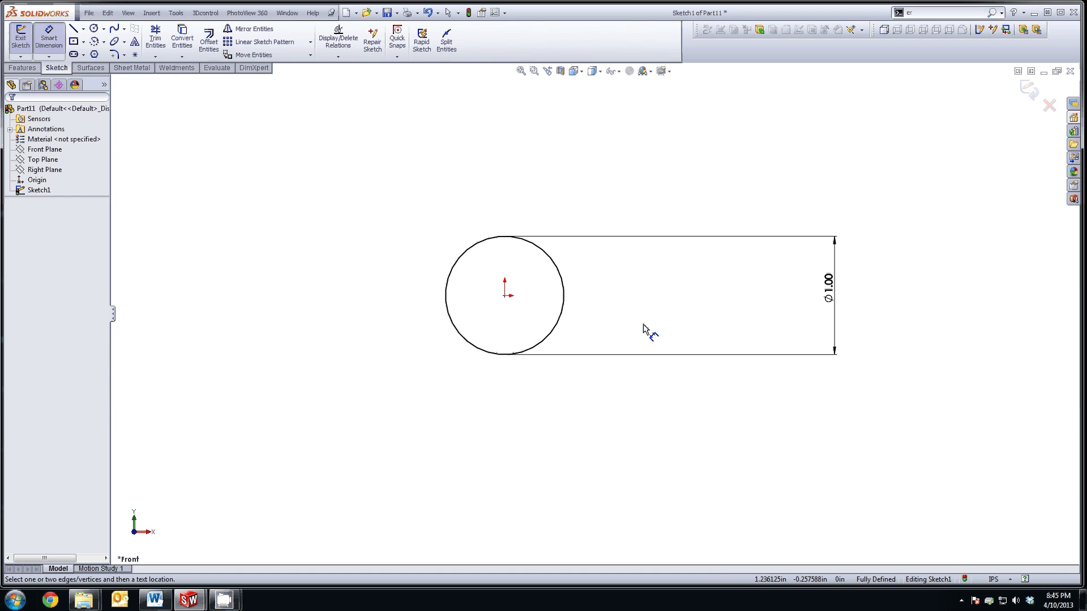
Step: Draw a concentric inner circle dimensioned to Ø0.87
click(94, 29)
click(505, 295)
click(529, 331)
click(48, 37)
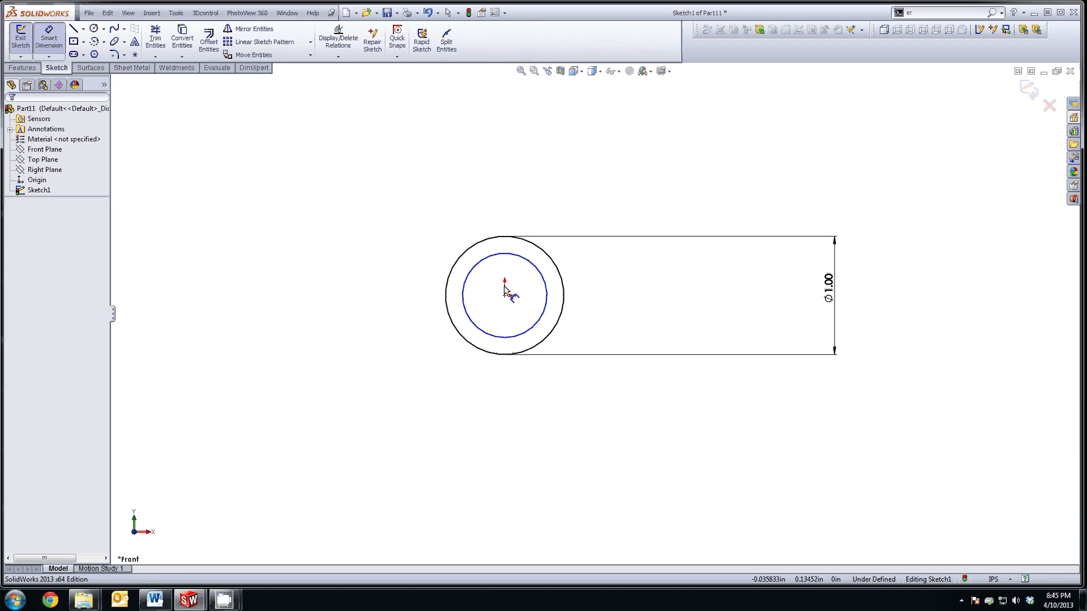
click(547, 294)
click(744, 293)
text(.87)
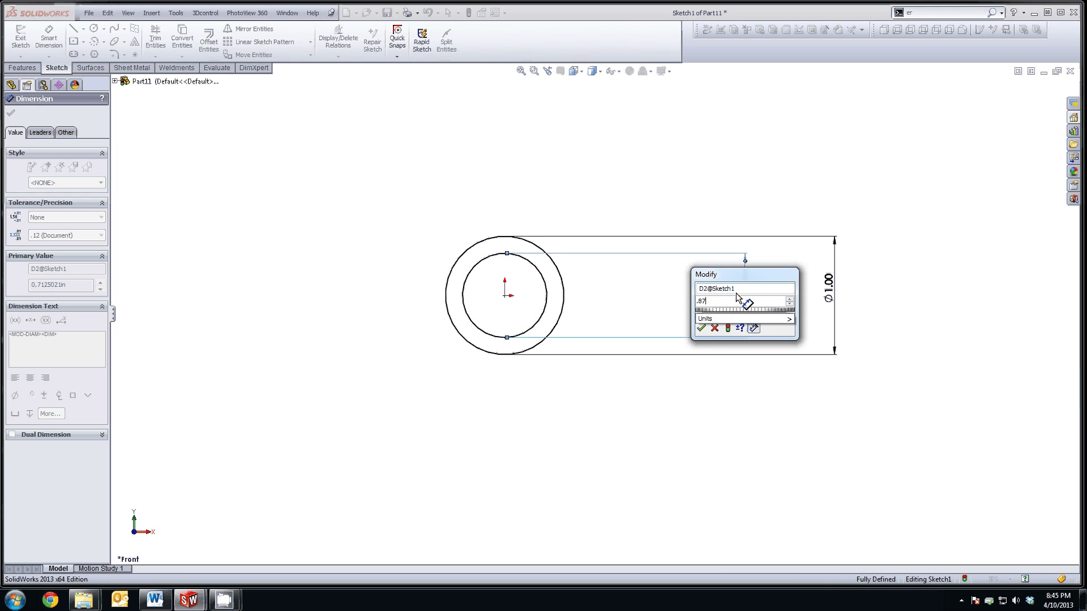
key(Return)
click(858, 304)
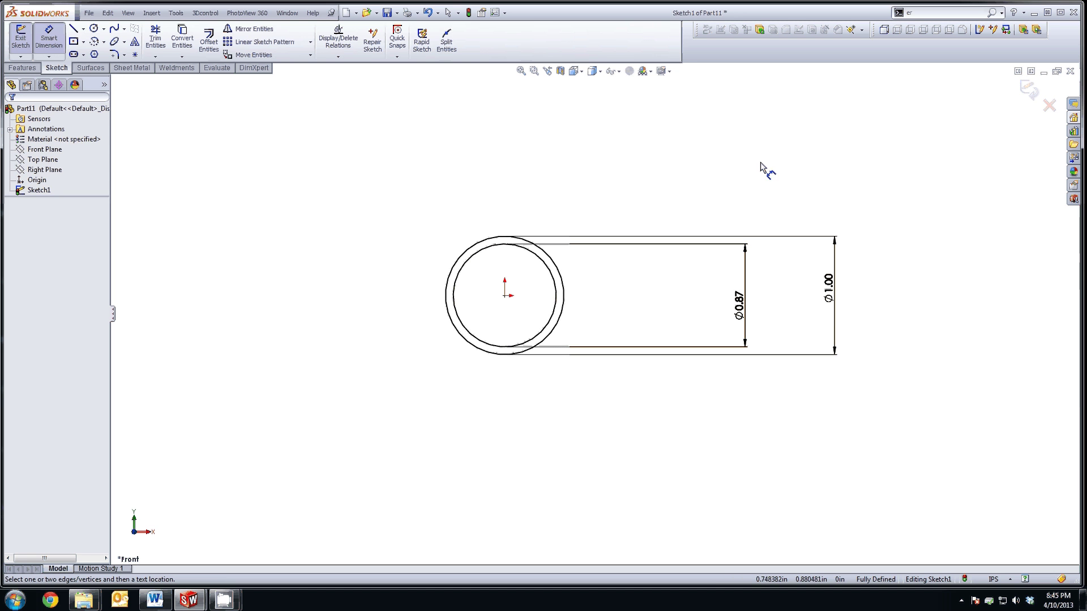
Step: Exit the profile sketch and open Save As with type Lib Feat Part (*.sldlfp)
click(1028, 90)
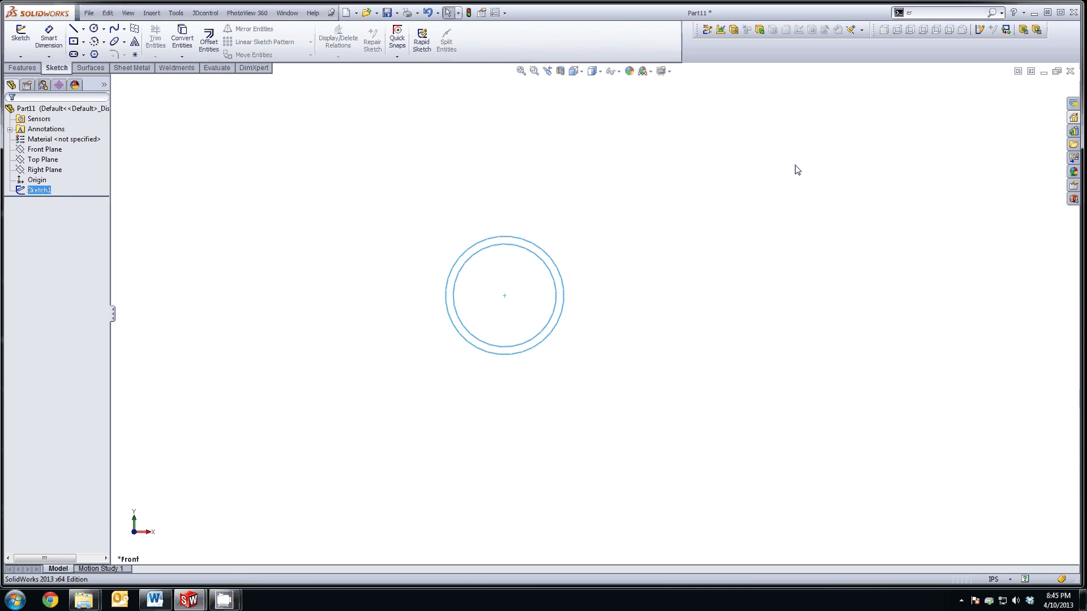
click(89, 13)
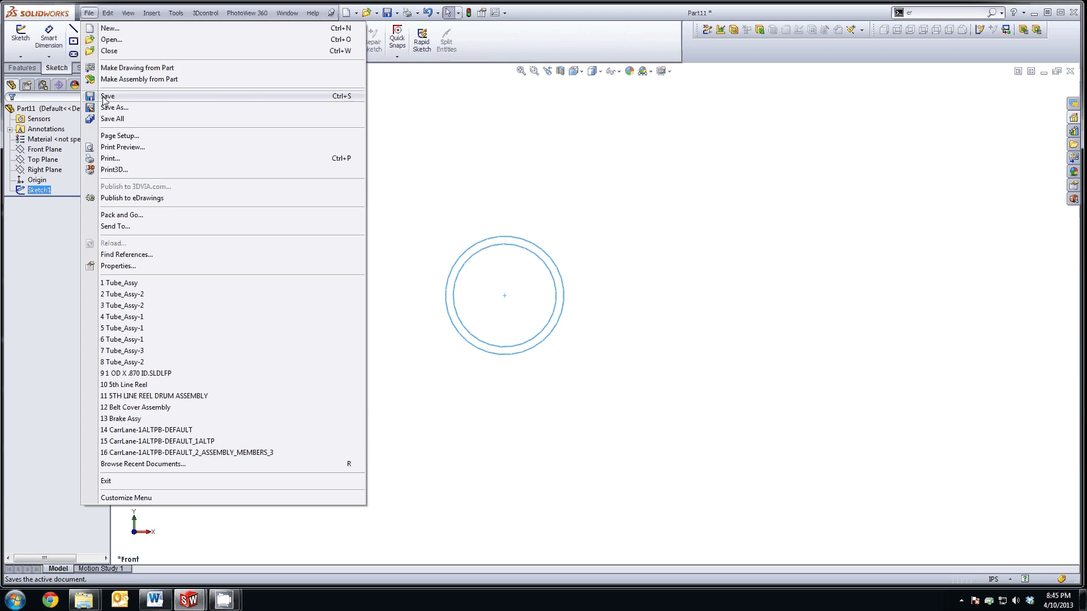
click(110, 107)
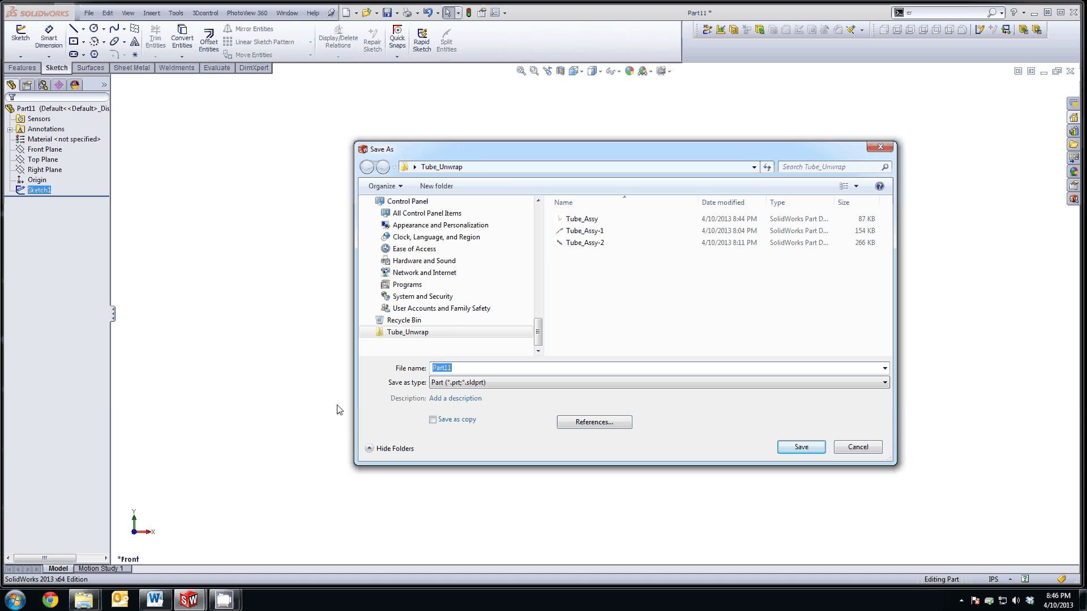
click(487, 383)
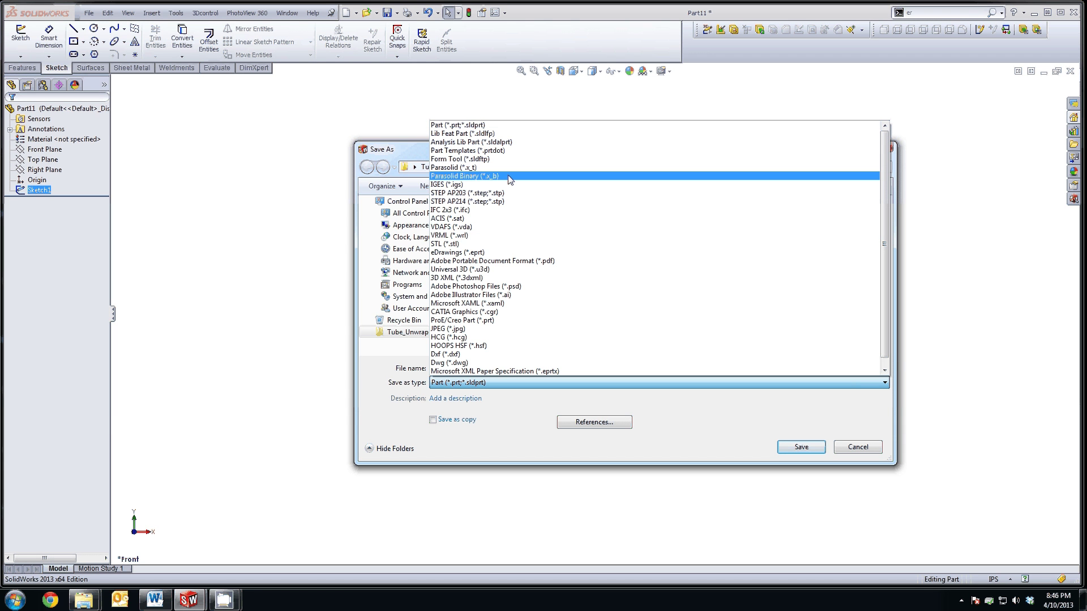
click(514, 135)
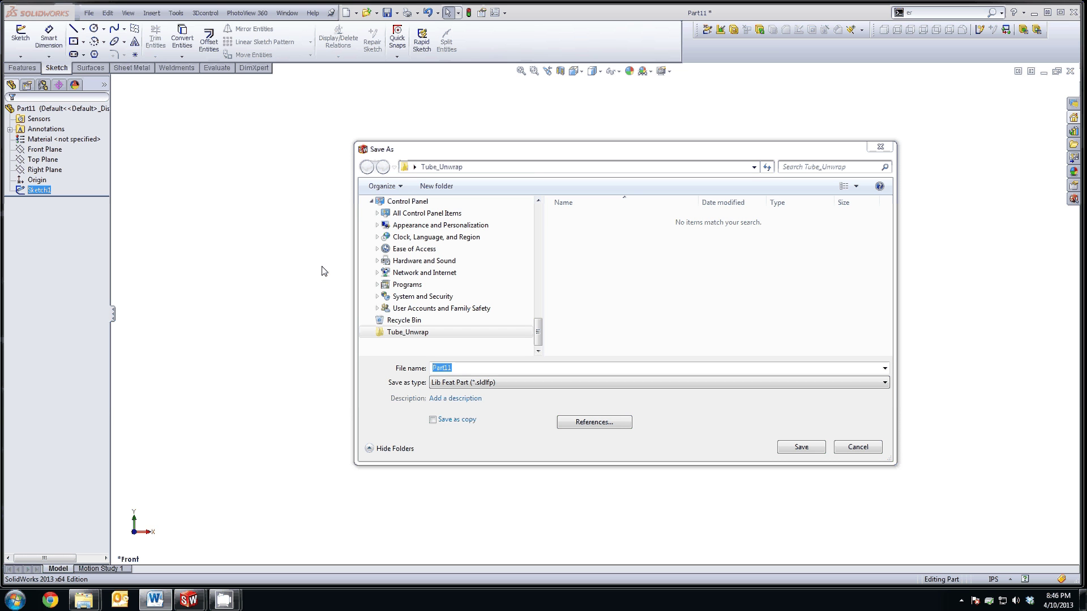
Step: Save the profile over 1 OD X .870 ID.SLDLFP in weldment profiles > ansi inch > round tube, replacing it
click(534, 167)
key(Tab)
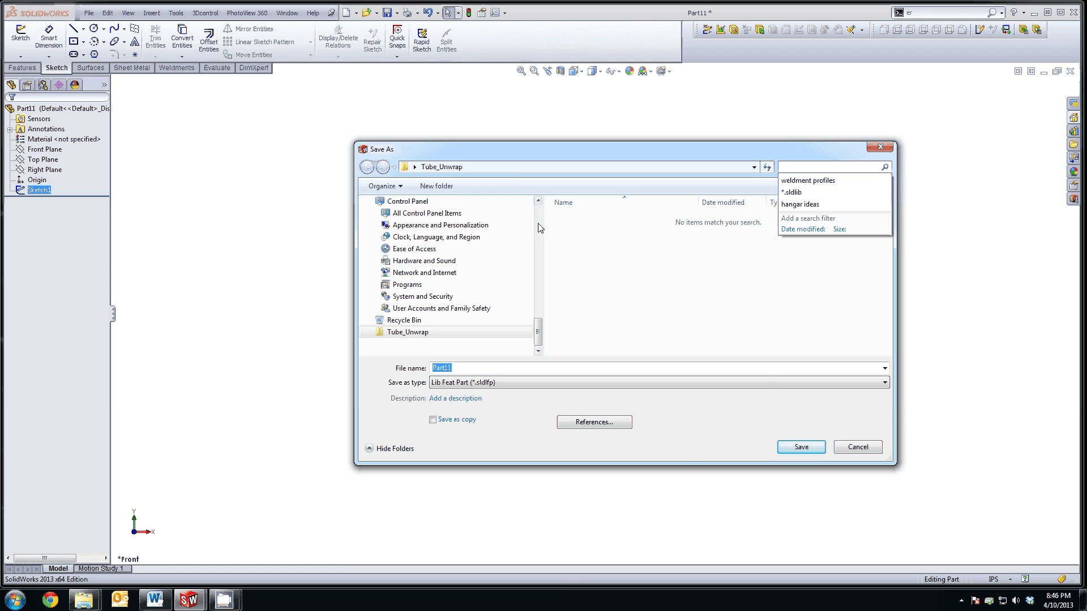
click(516, 167)
text(C:\Program Files\SolidWorks Corp\SolidWorks\lang\english\weldment profiles)
key(Return)
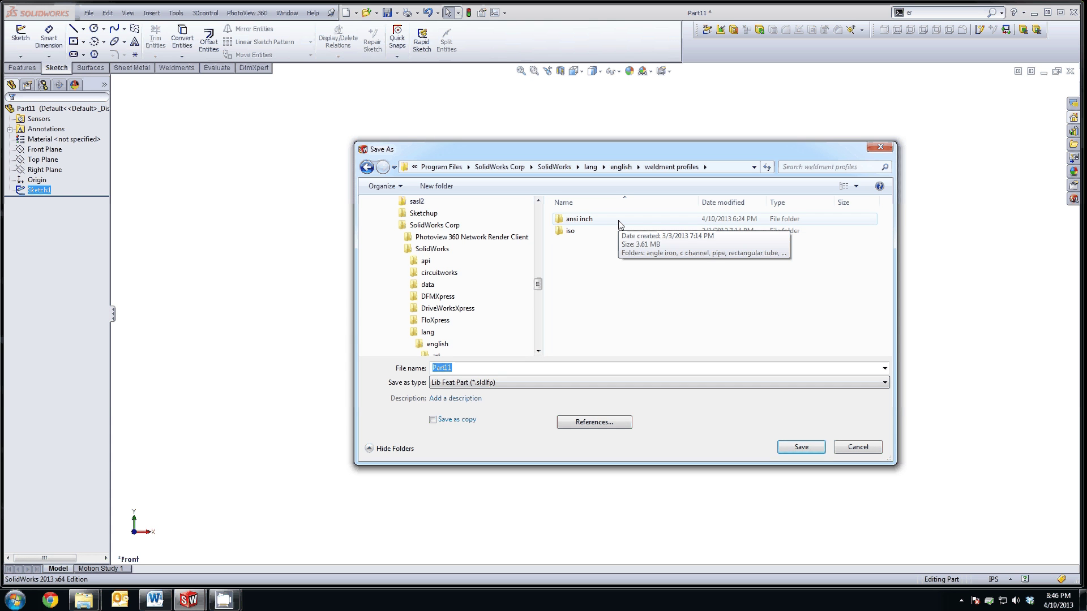
double_click(620, 221)
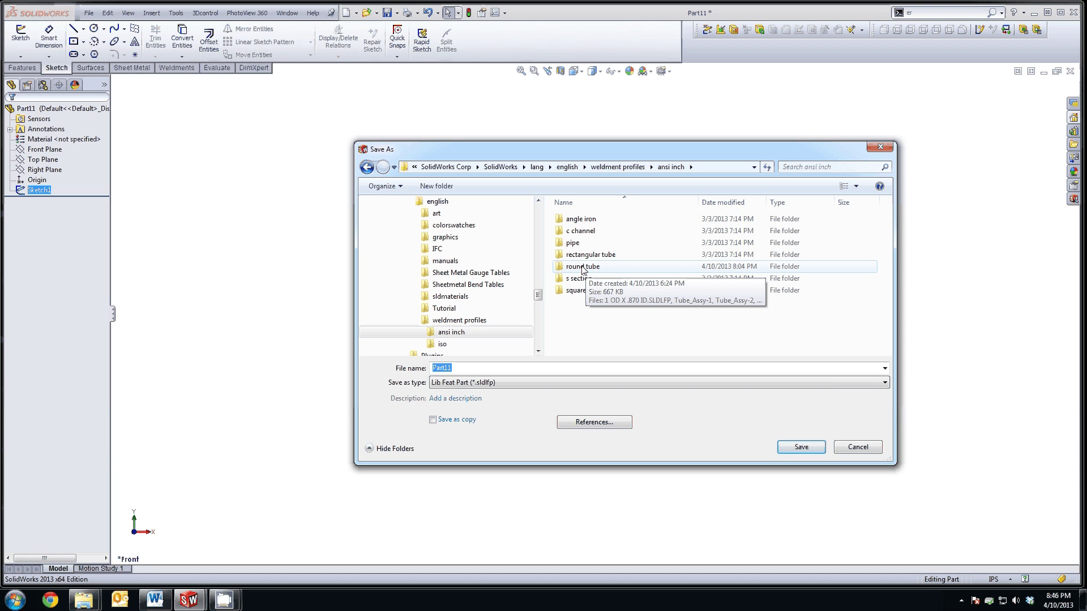
double_click(581, 271)
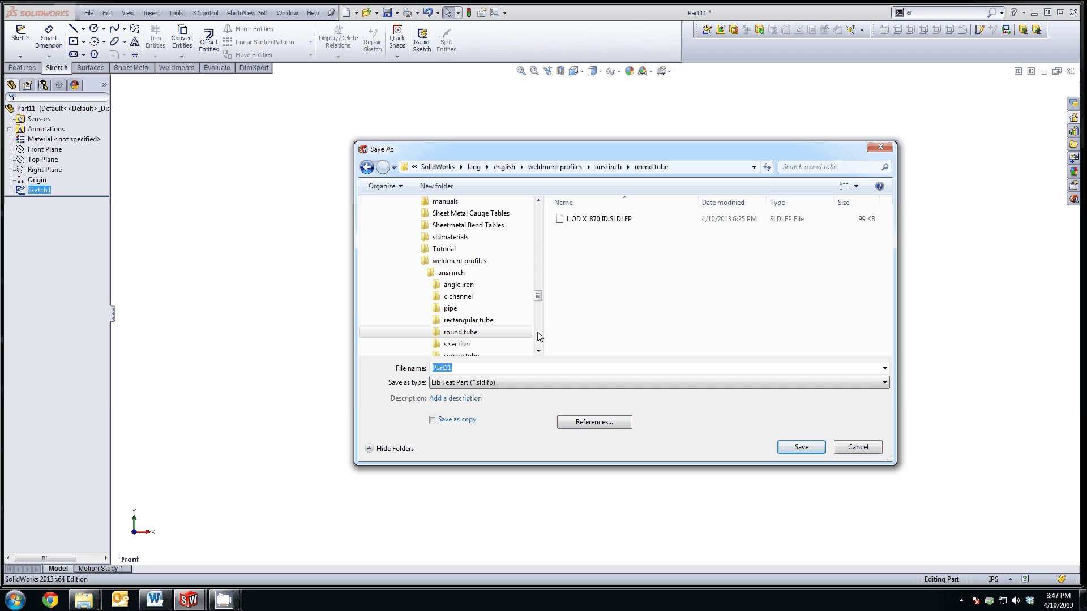
click(578, 225)
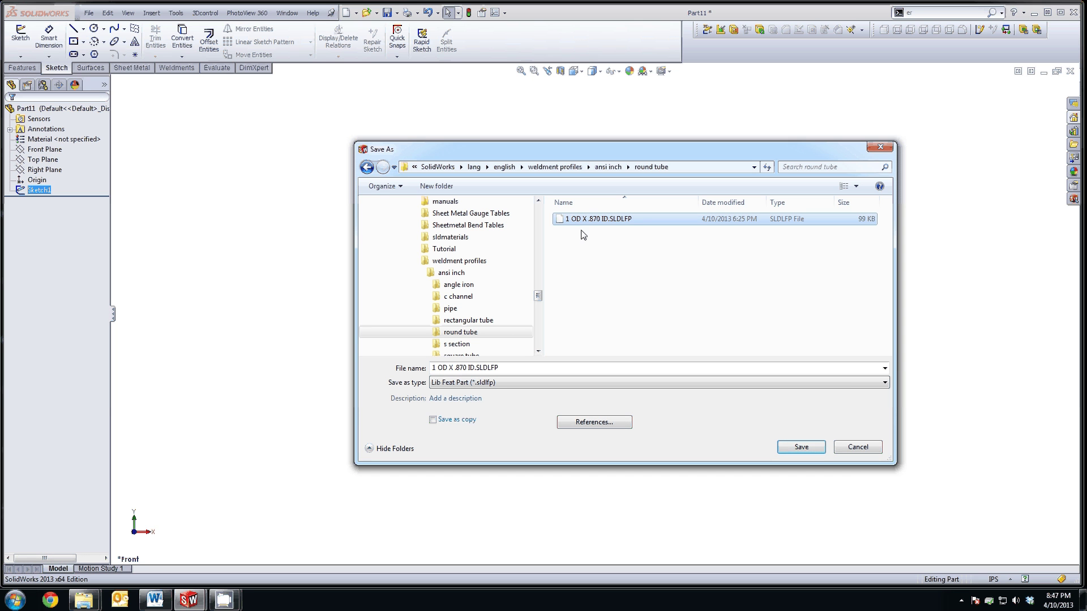
click(798, 447)
click(576, 303)
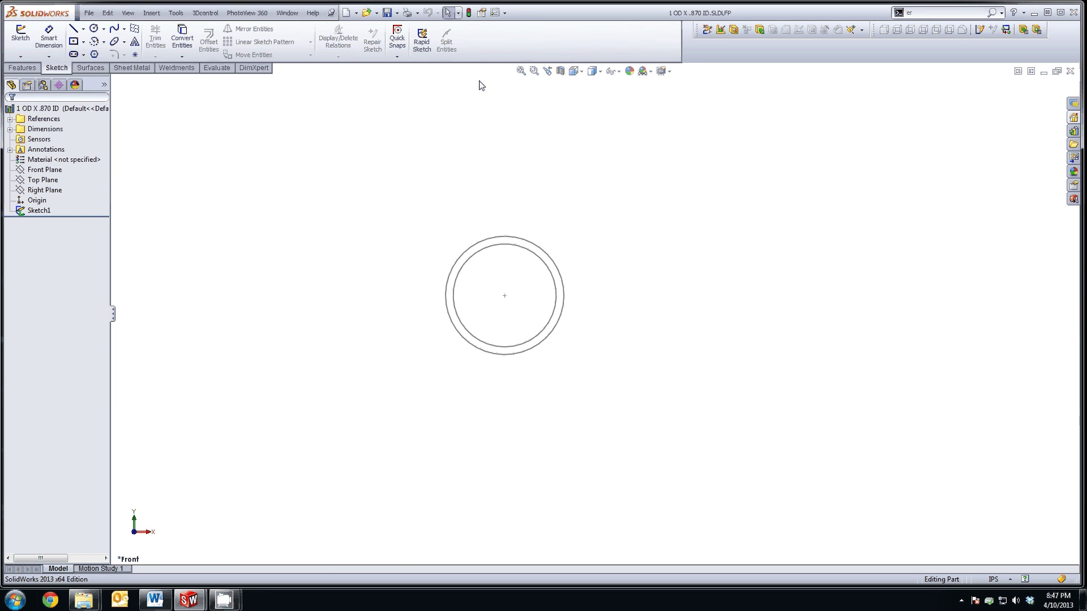
Step: Close the 1 OD X .870 ID.SLDLFP window to return to Tube_Assy
click(1070, 72)
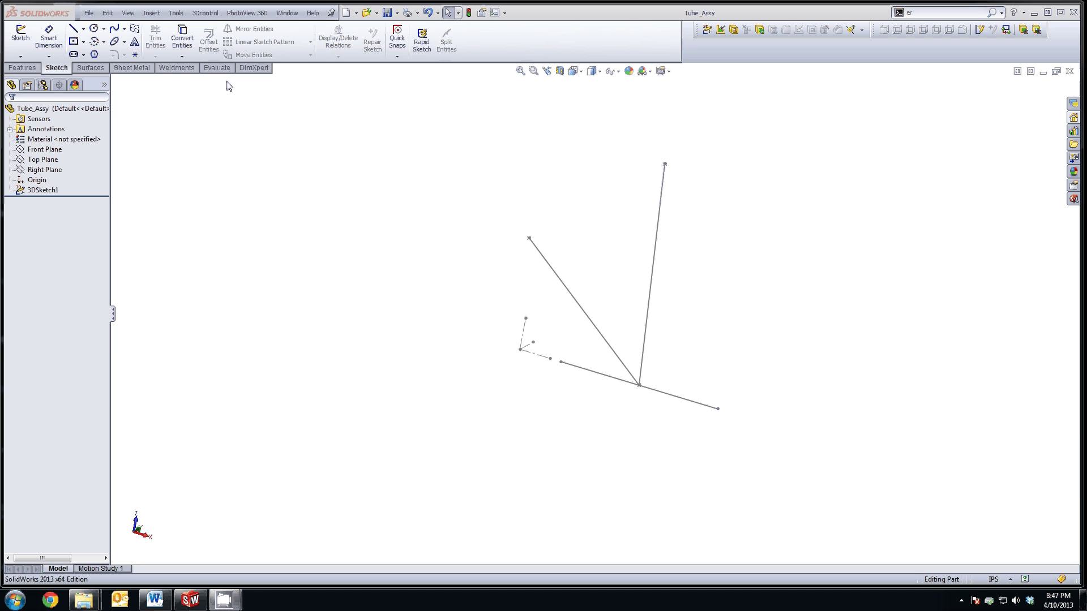
Step: Apply the Weldment command from the Weldments tools, adding a Weldment feature above 3DSketch1
click(182, 68)
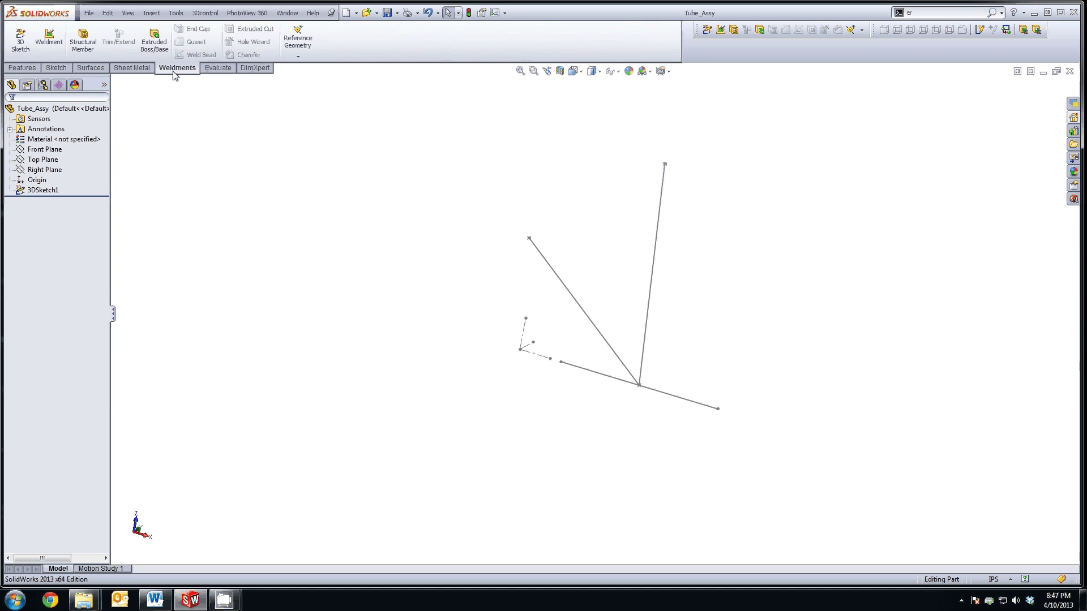
right_click(221, 69)
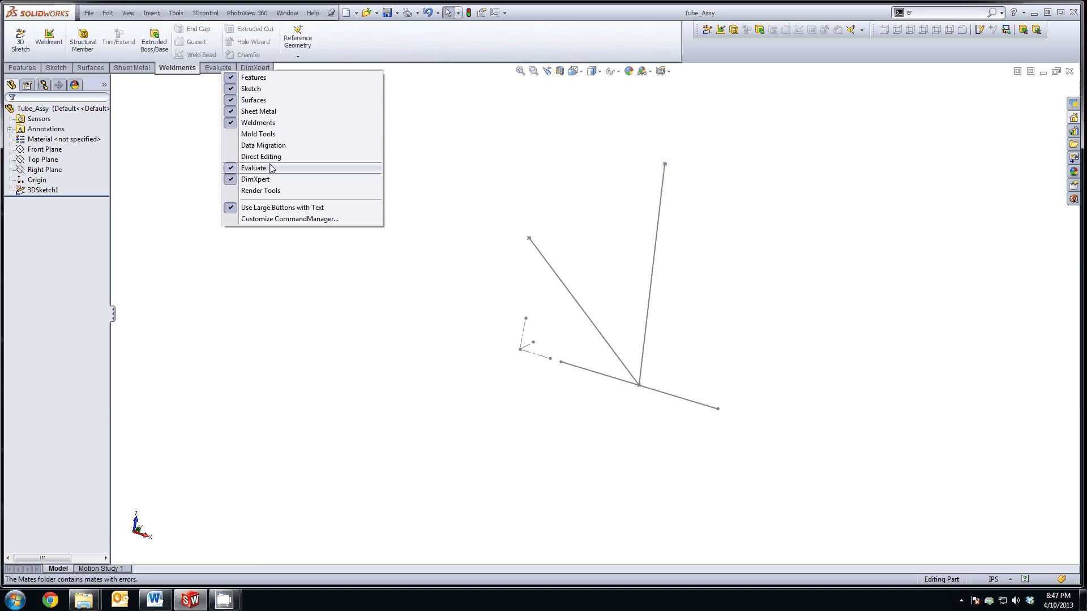
click(170, 79)
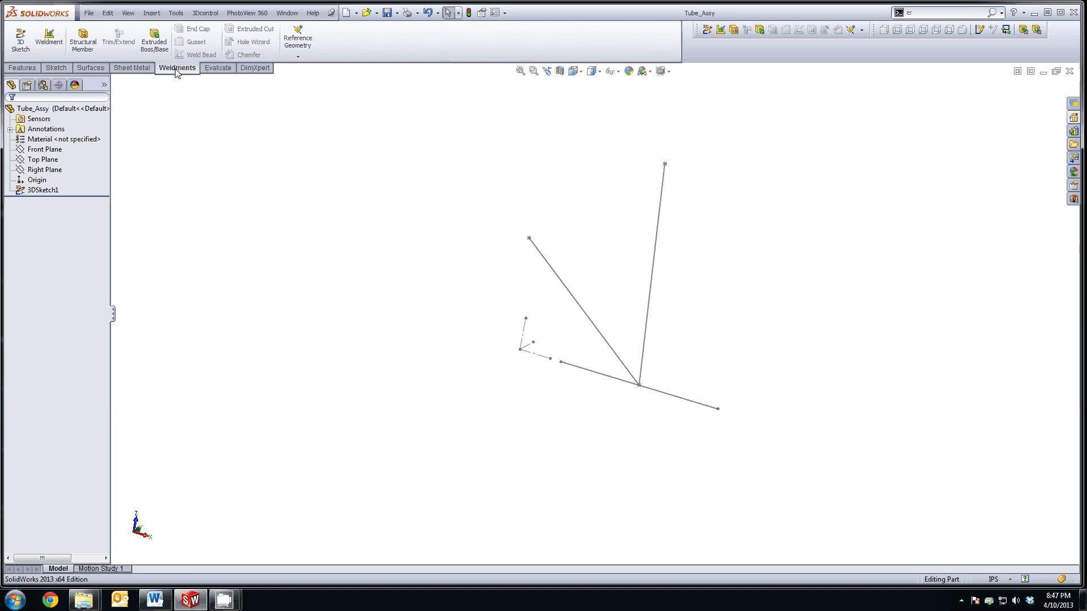
click(48, 37)
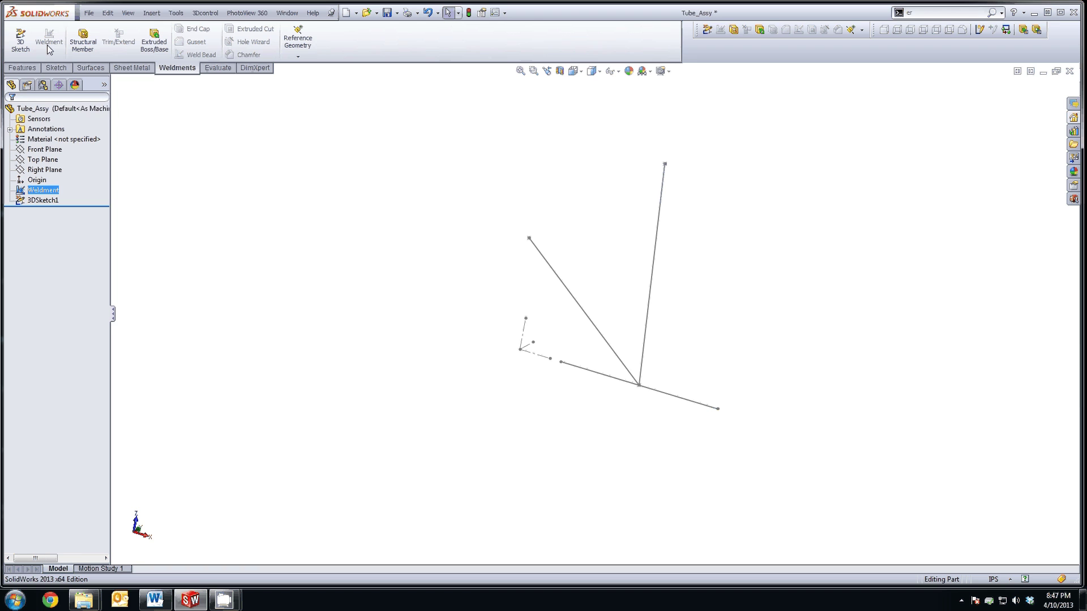
click(41, 191)
Step: Start a structural member with the ansi inch round tube 1 OD X .870 ID profile
click(91, 37)
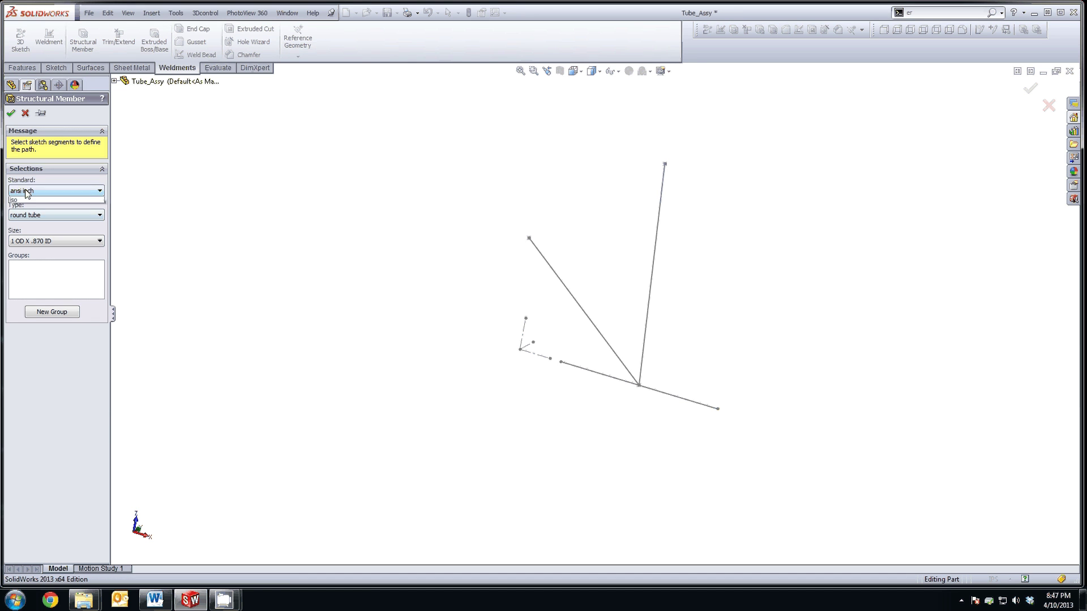
click(24, 191)
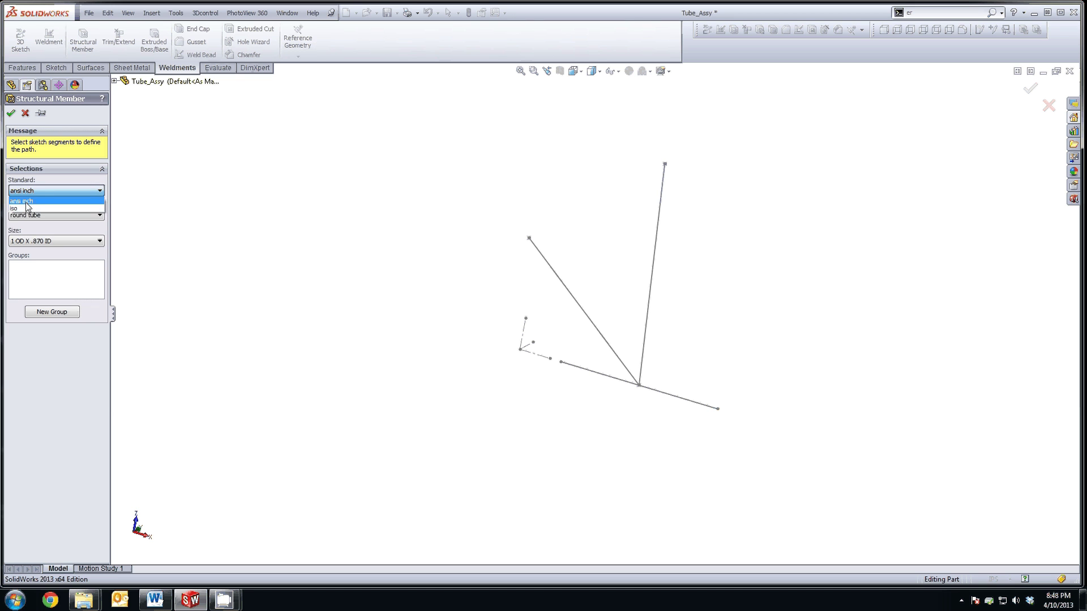
click(25, 202)
click(34, 215)
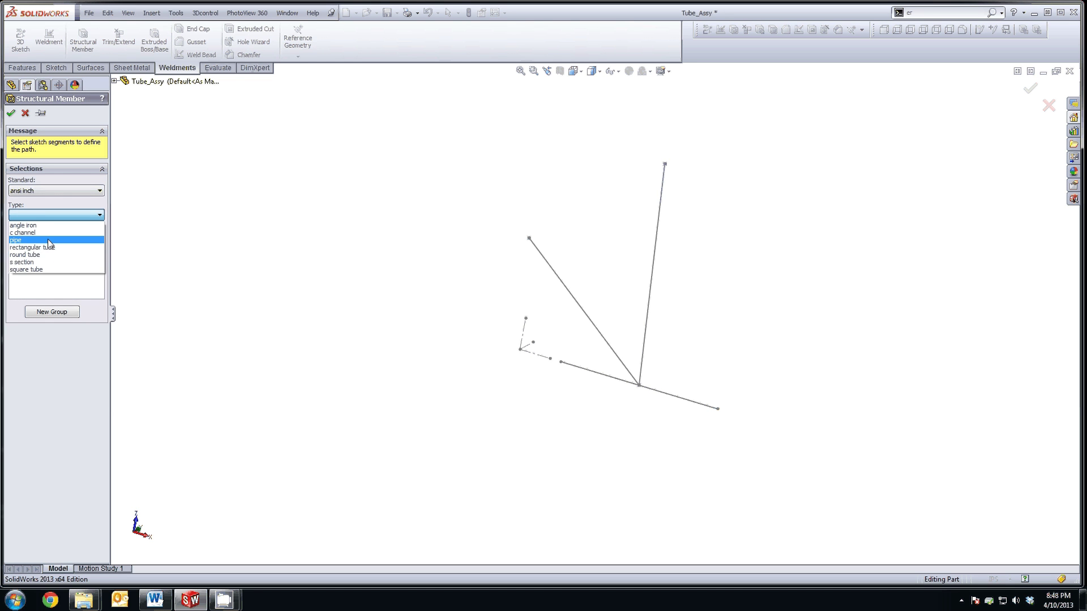
click(25, 254)
click(42, 240)
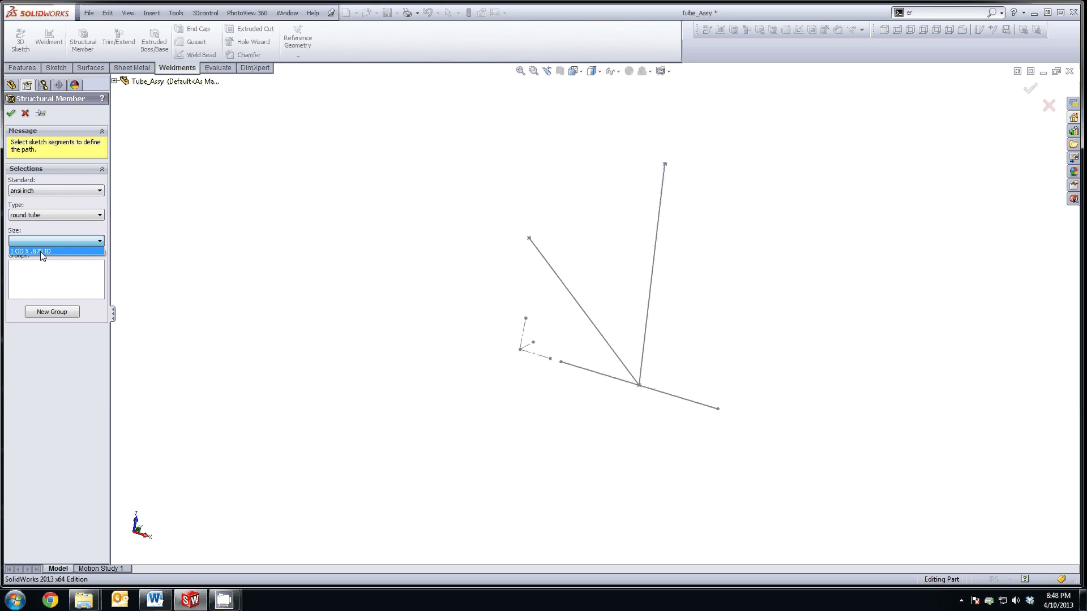
click(39, 251)
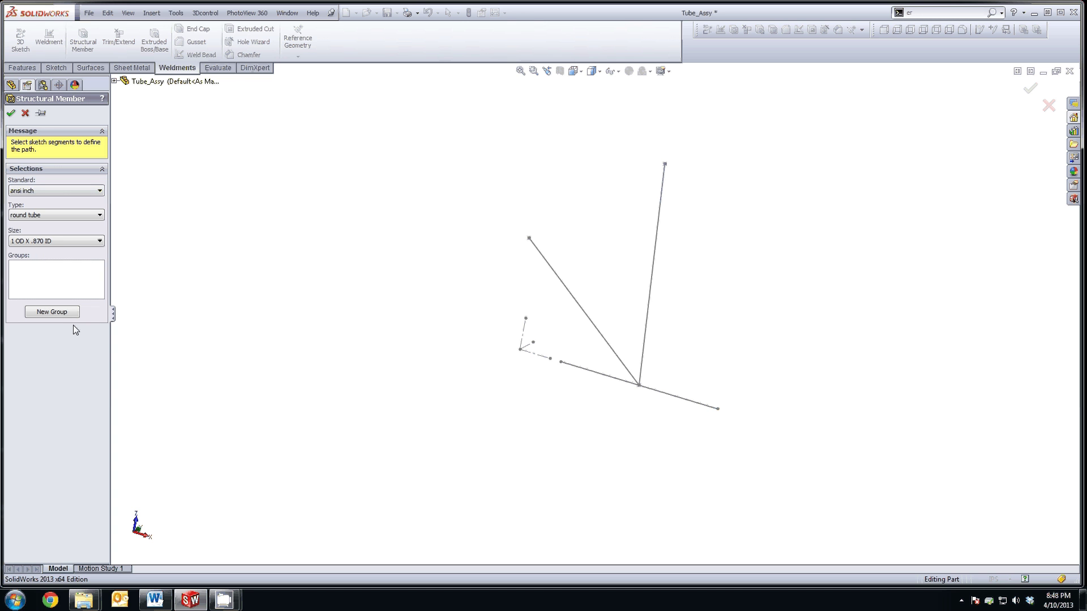
Step: Put the crossbar line in Group1 and both V lines in a new second group
click(59, 313)
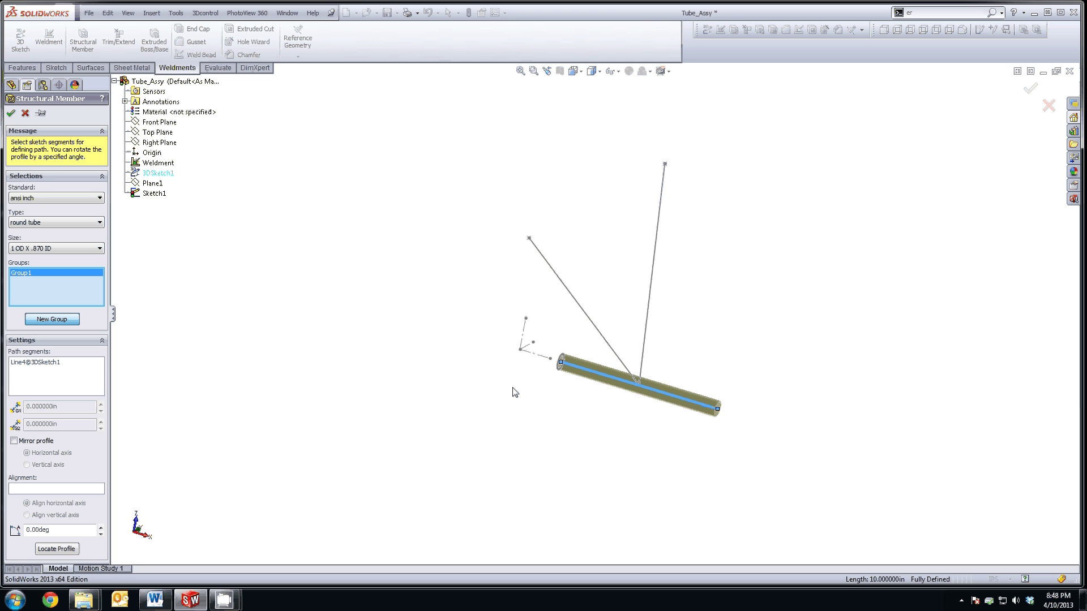
scroll(515, 392, down, 2)
click(47, 323)
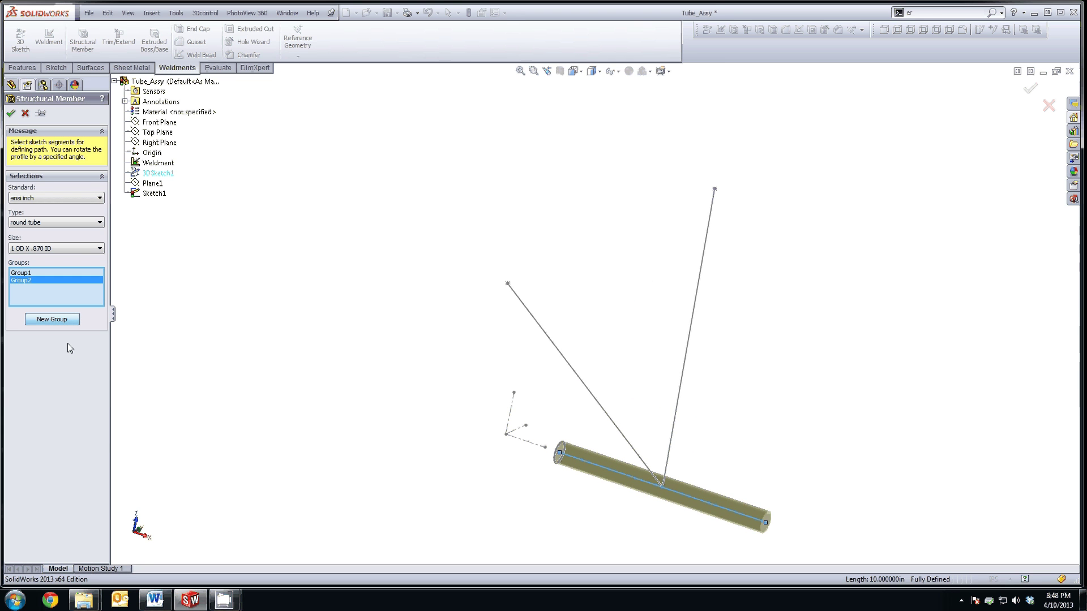
click(573, 367)
click(685, 364)
key(Right)
key(Right)
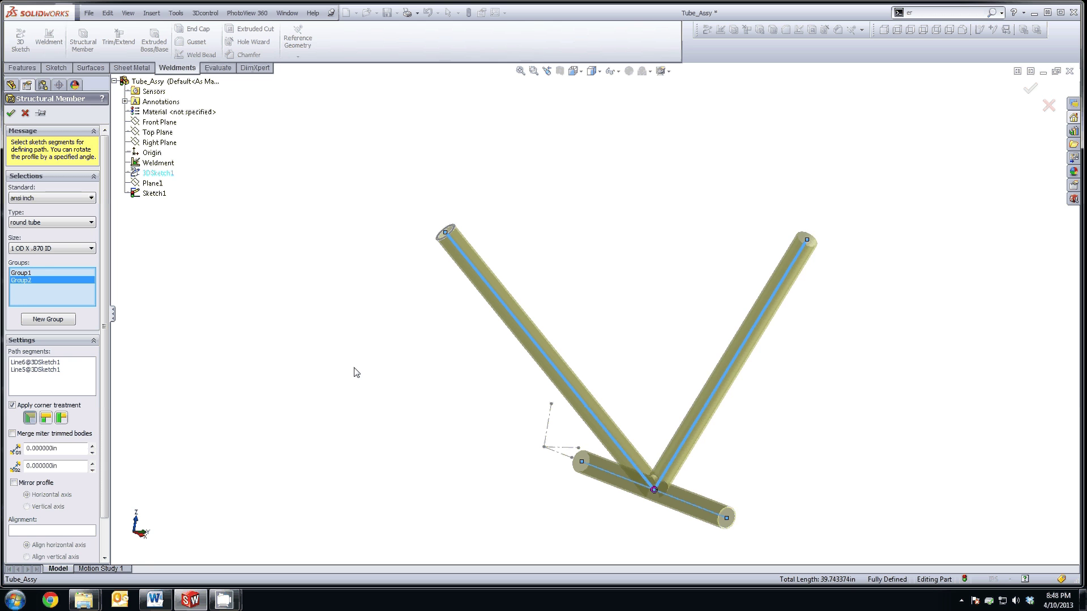
key(ctrl+Left)
key(ctrl+Up)
scroll(93, 462, down, 2)
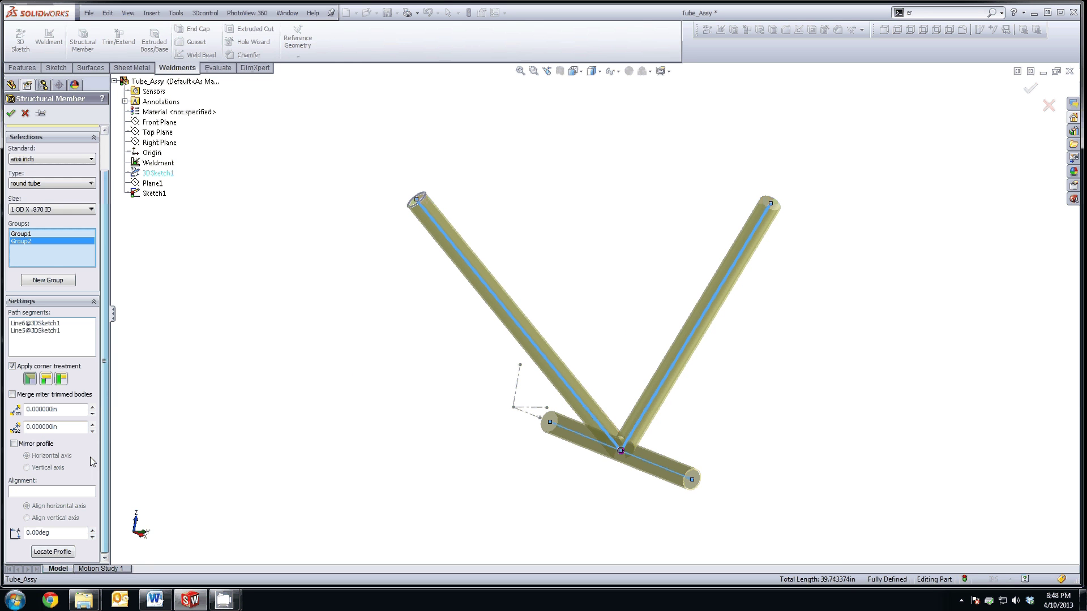
click(68, 408)
scroll(589, 444, down, 5)
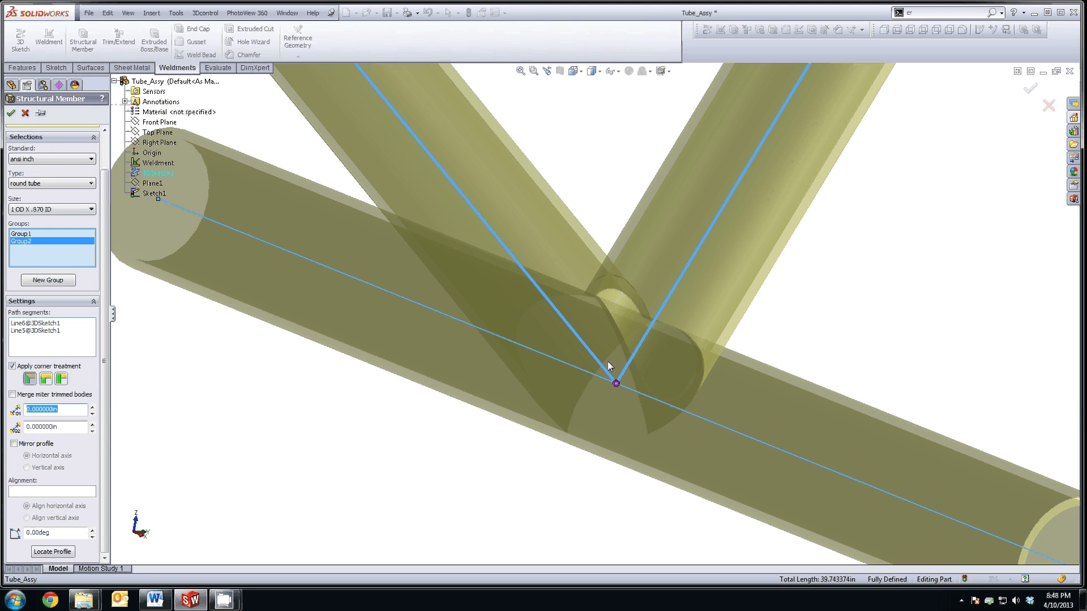
scroll(644, 329, up, 6)
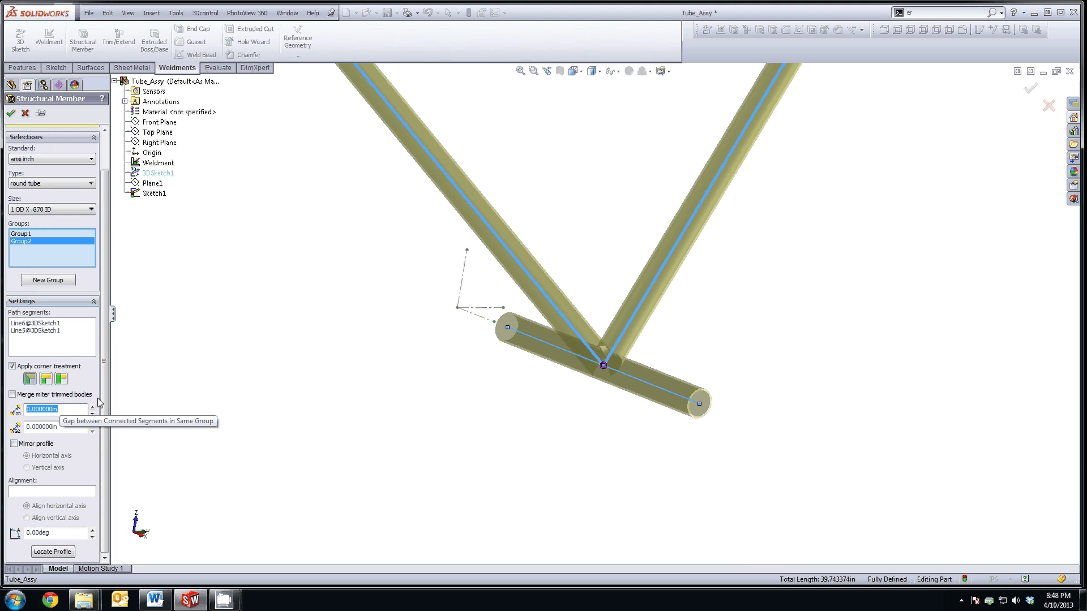
click(60, 410)
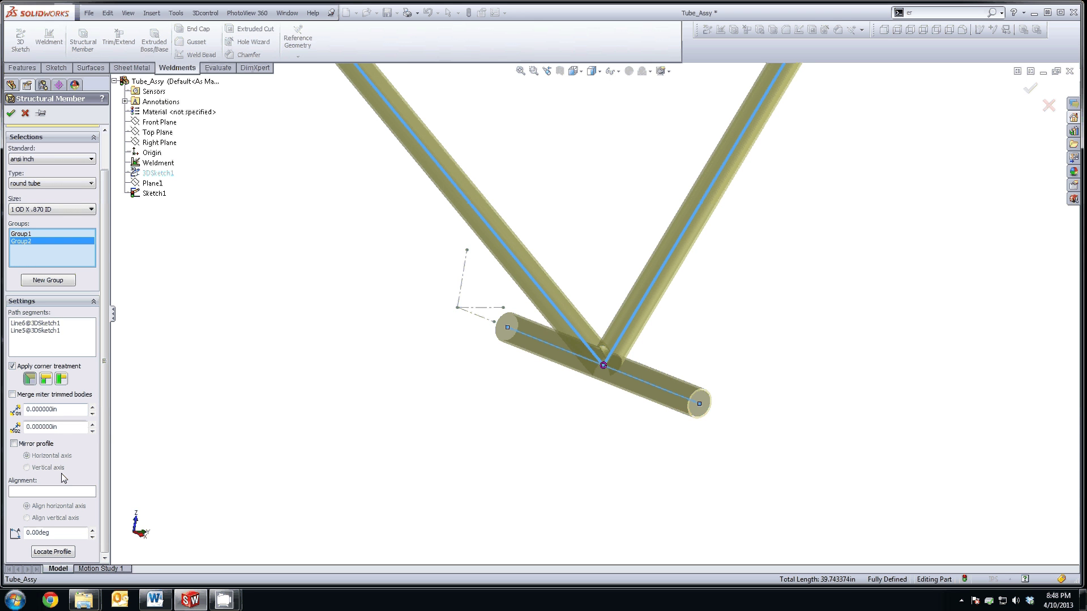
middle_drag(589, 215, 602, 213)
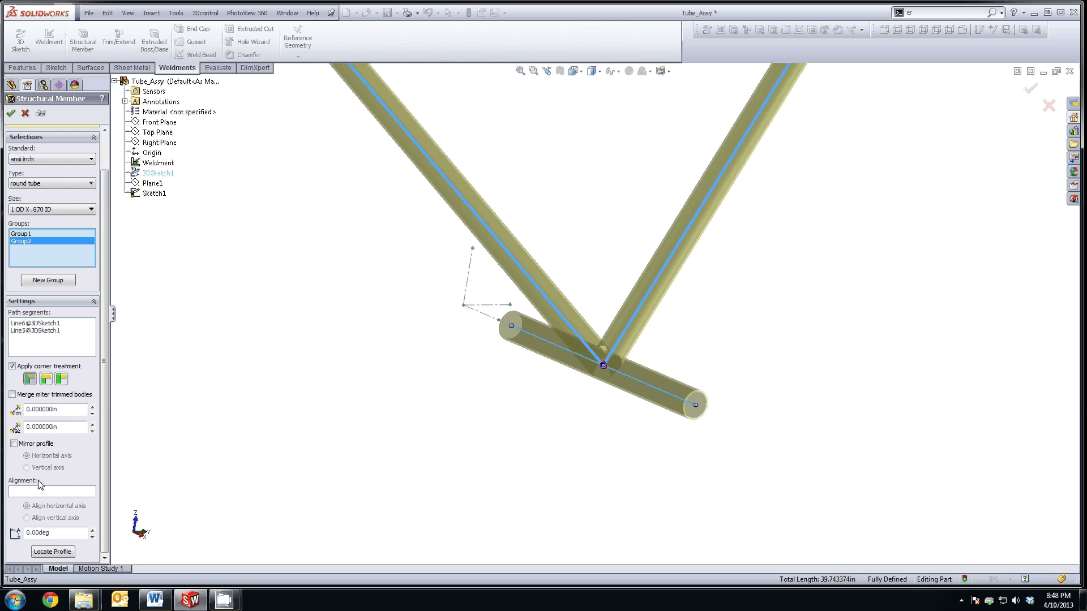
Step: Finish Structural Member1, expand the Cut list, and open the diagonal tube body's context menu
click(11, 113)
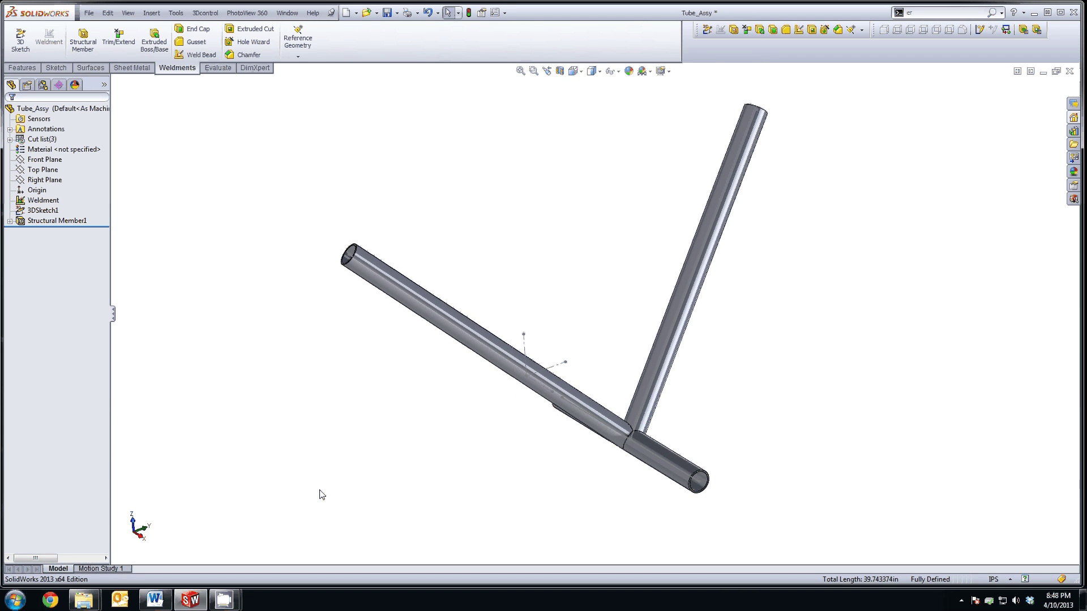
click(9, 221)
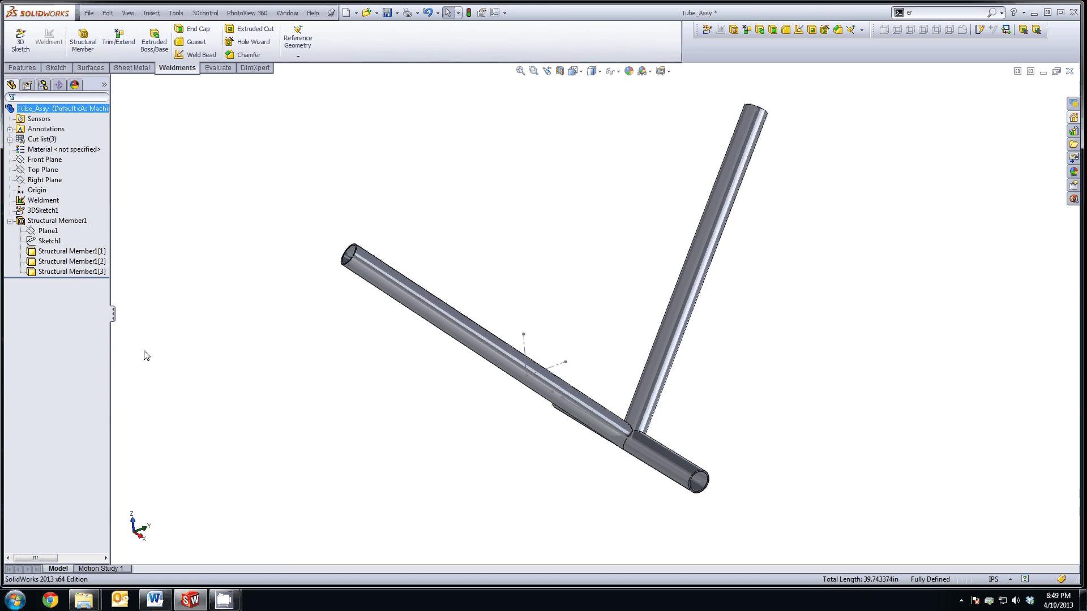
click(77, 263)
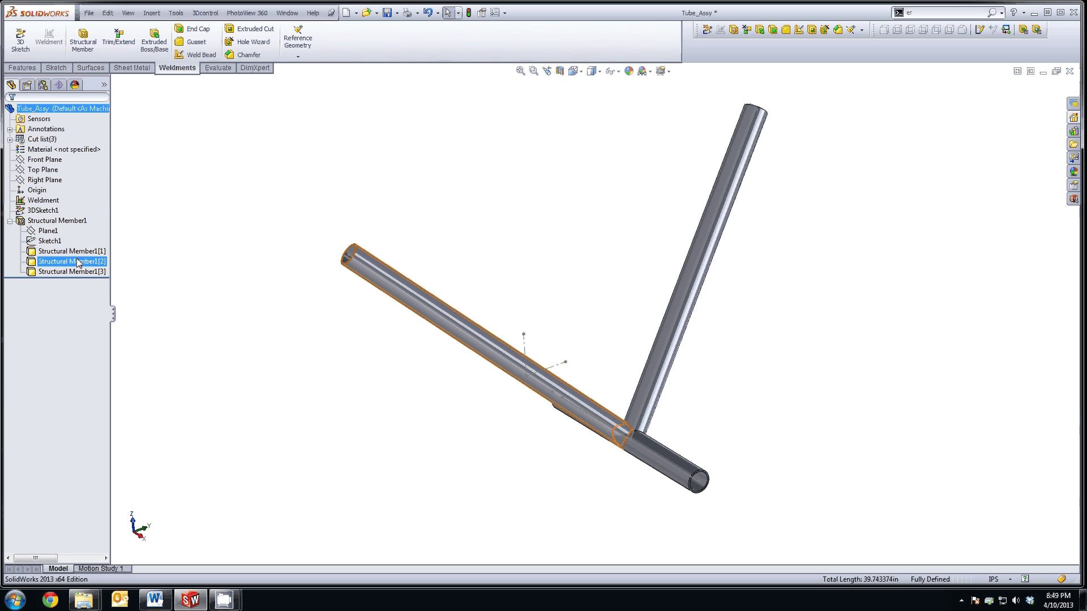
click(77, 254)
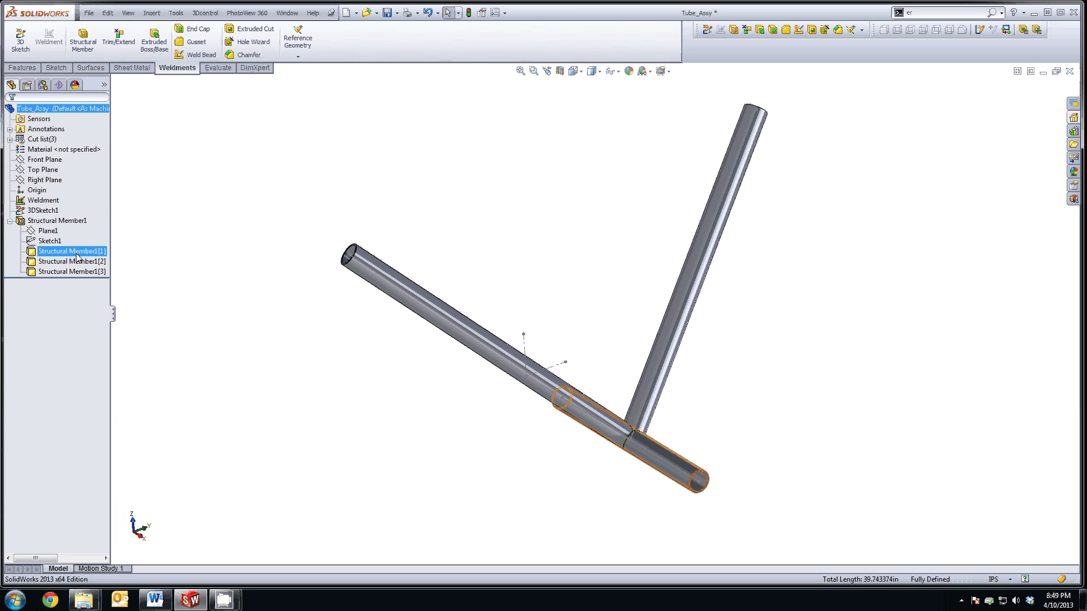
click(73, 251)
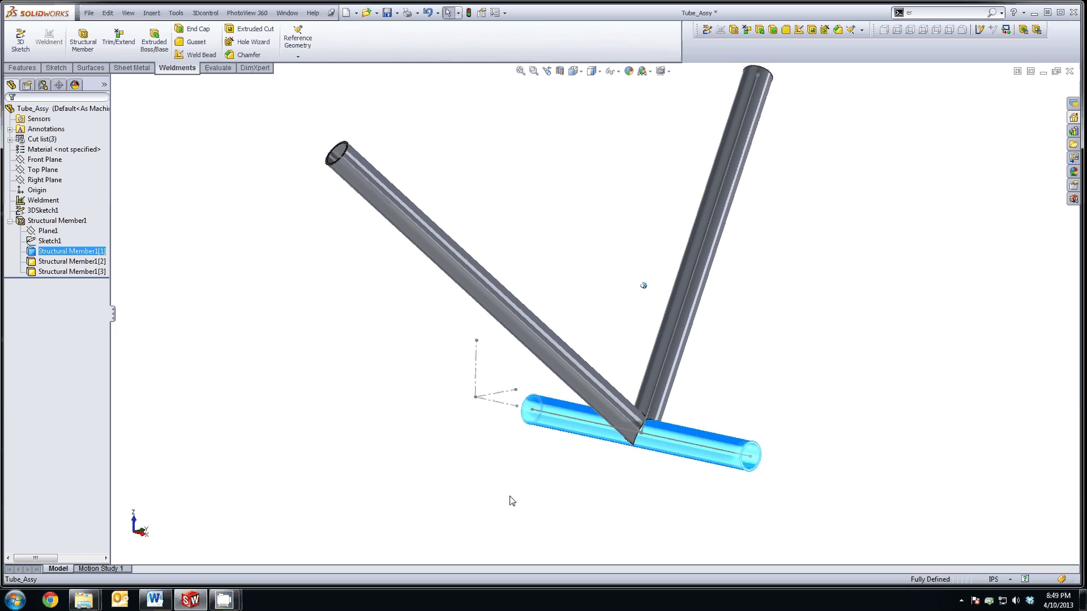
click(53, 261)
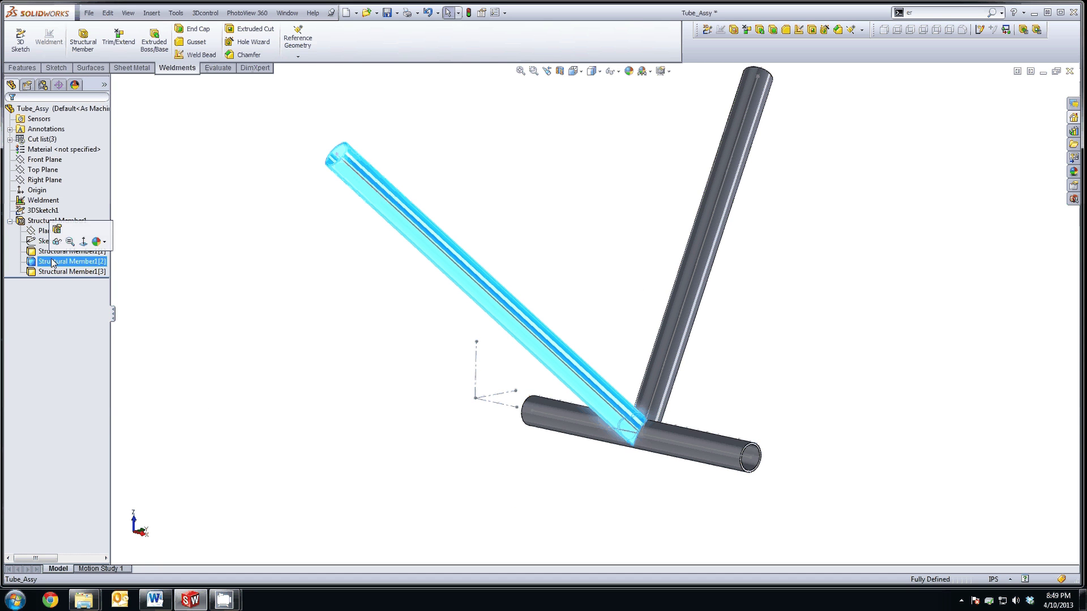
right_click(52, 262)
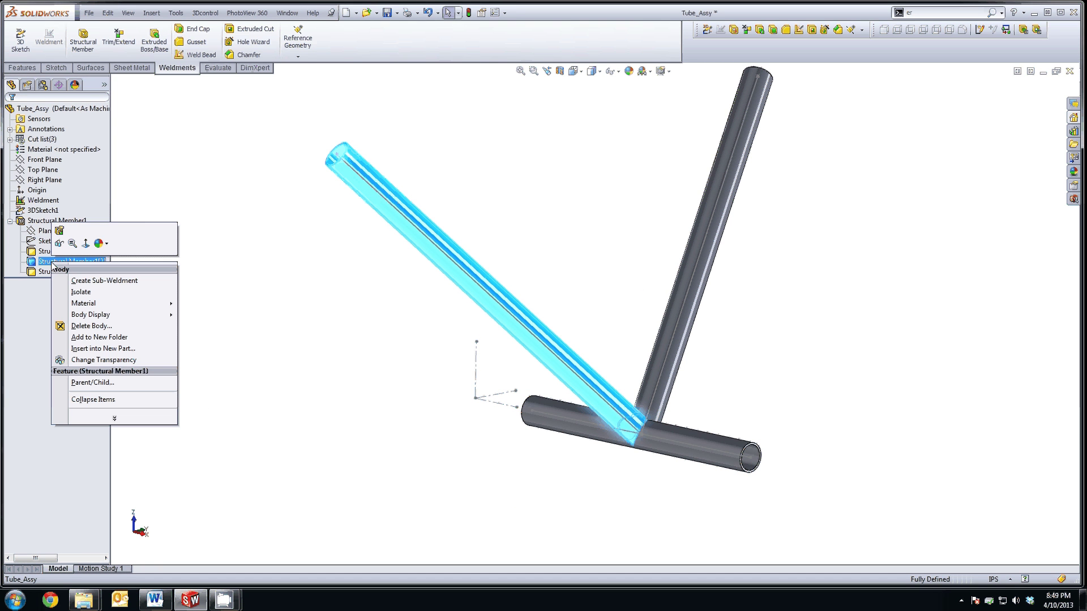
Step: Insert the angled tube body into a new part saved as Tube_Assy-1, overwriting and saving all
click(94, 348)
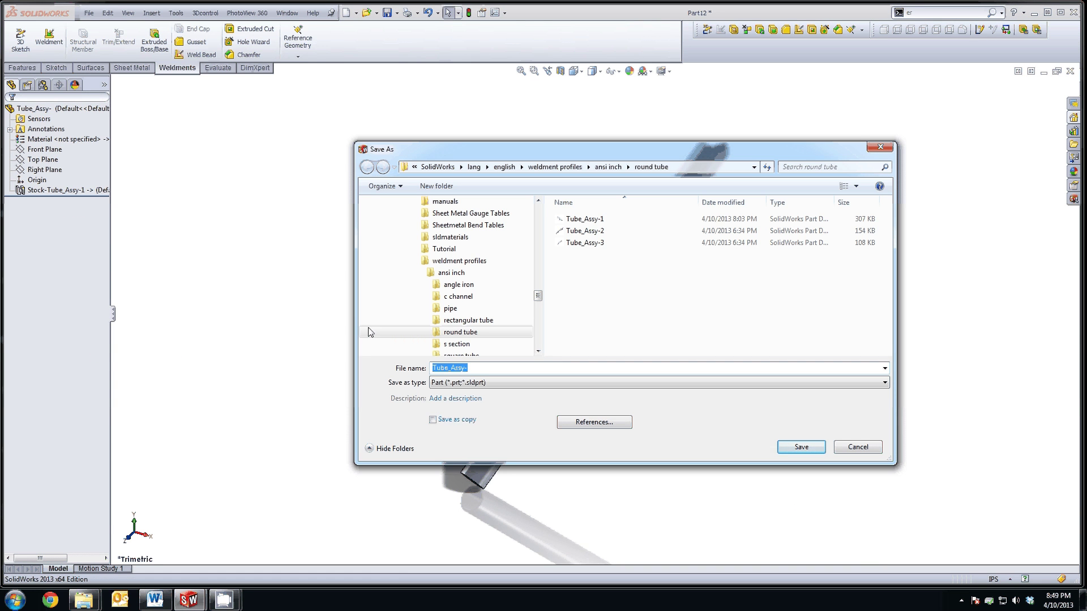
click(484, 370)
text(1)
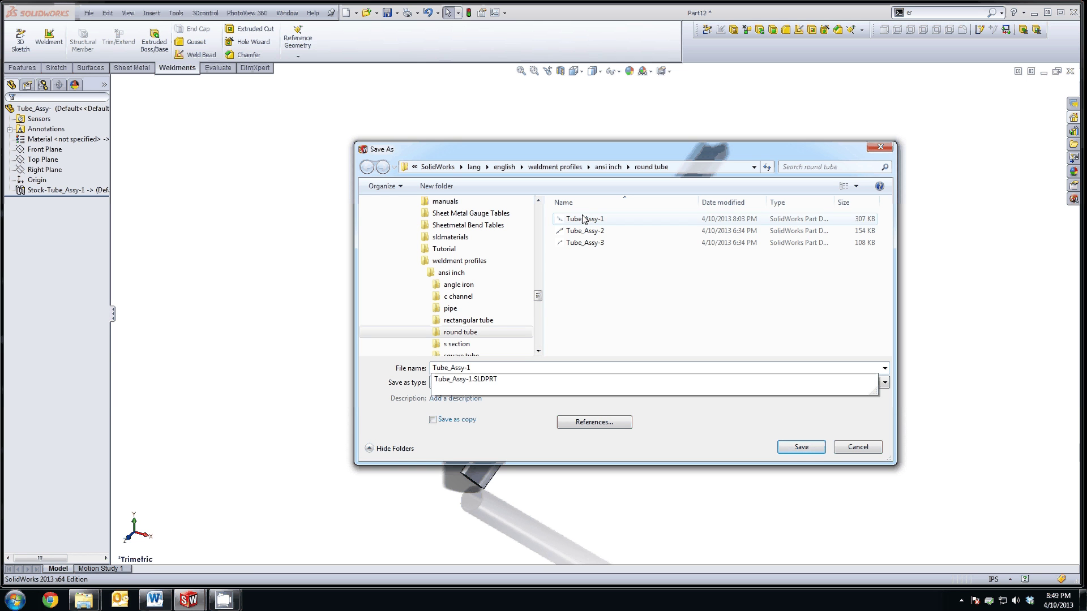
click(769, 426)
key(Return)
click(576, 302)
click(555, 312)
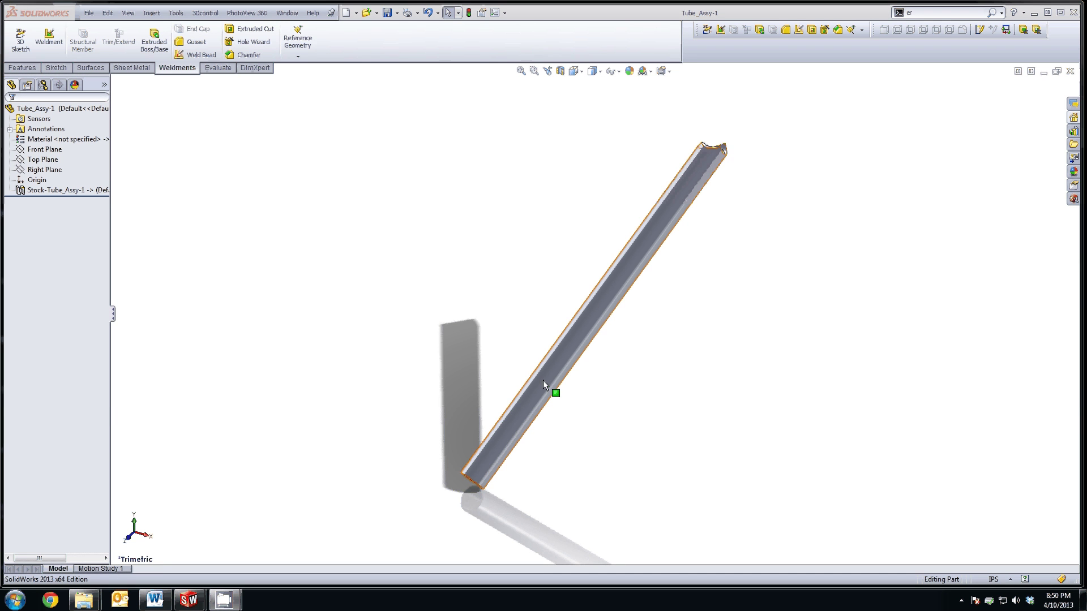
Step: Rotate and zoom the view until the tube's open end faces forward
key(Right)
key(Right)
key(Down)
key(Down)
key(Down)
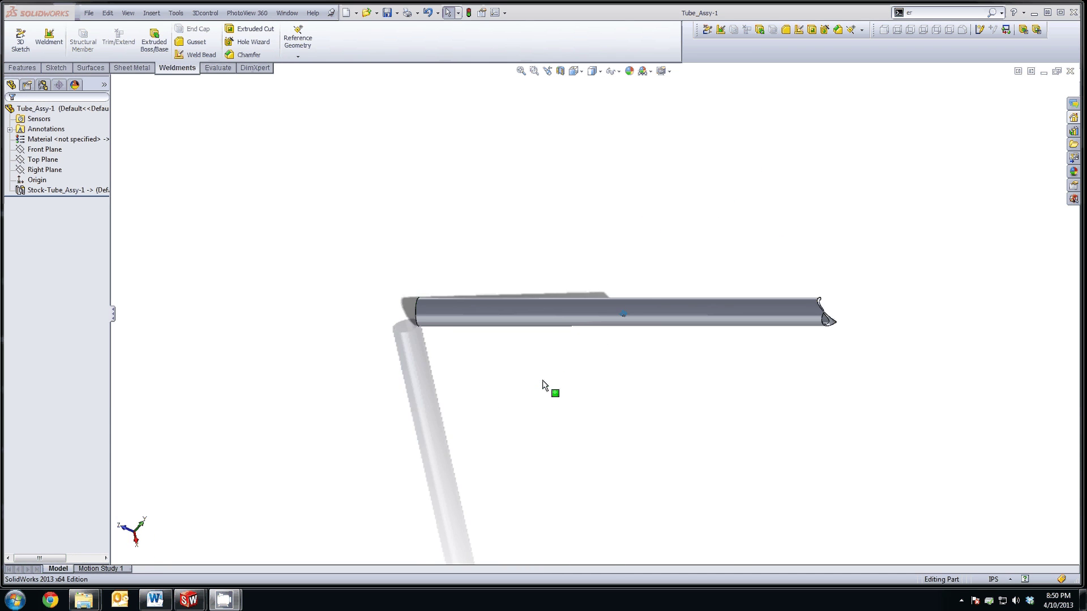
key(Down)
key(Down)
key(Down)
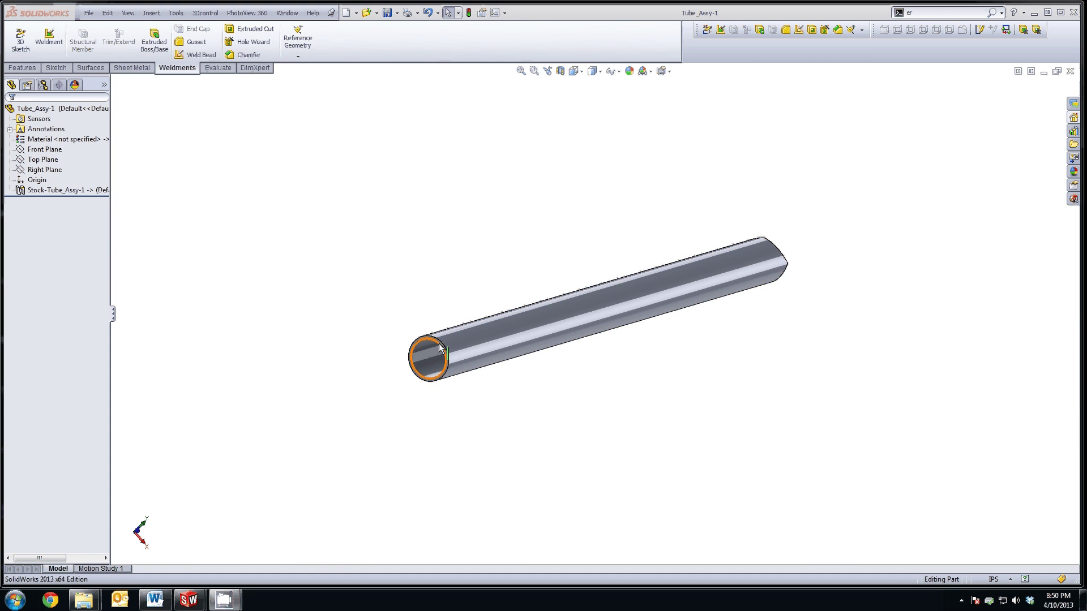
scroll(425, 350, down, 5)
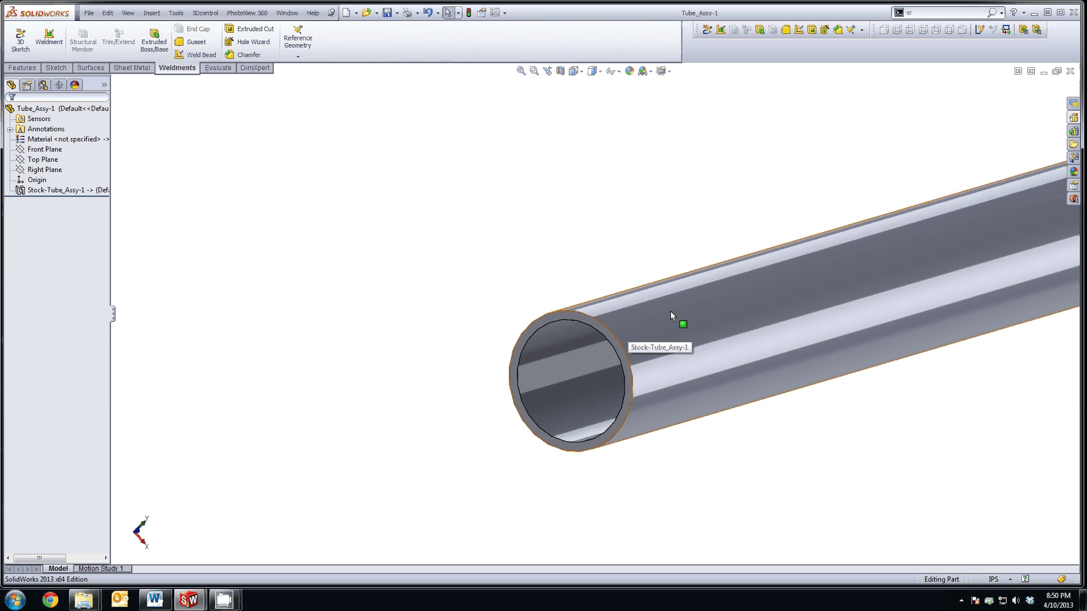
scroll(671, 310, up, 5)
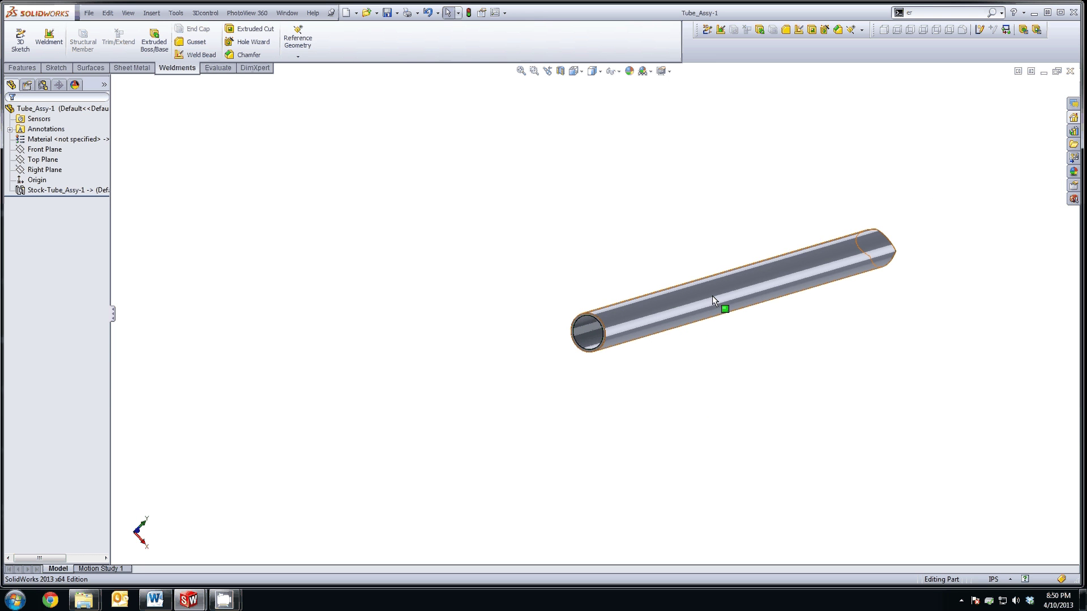
scroll(593, 316, down, 4)
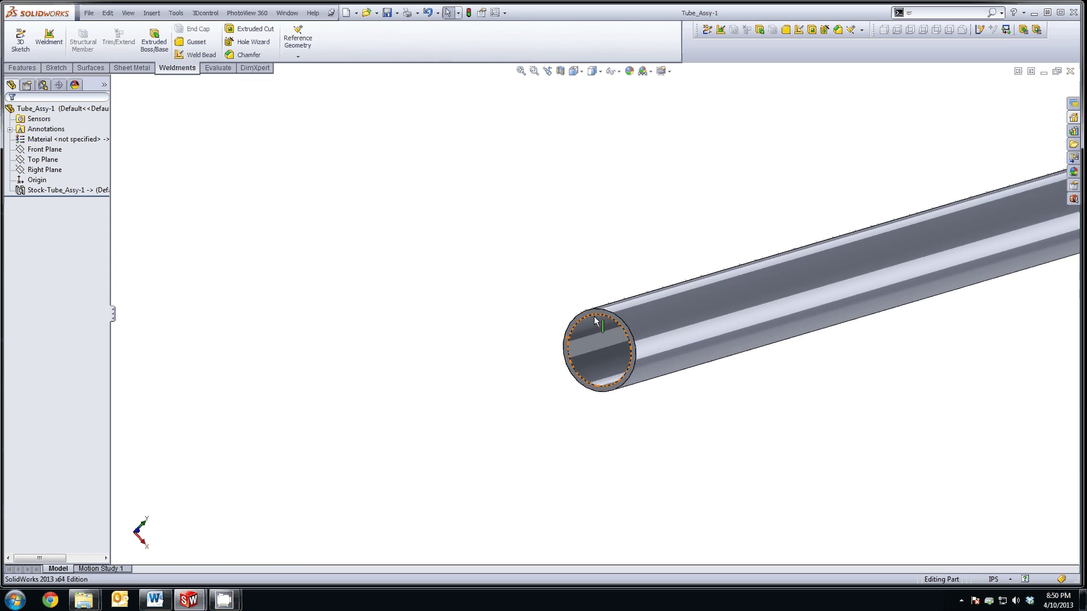
Step: Sketch on the tube end face a line starting at the centre, made concentric with the tube
click(618, 313)
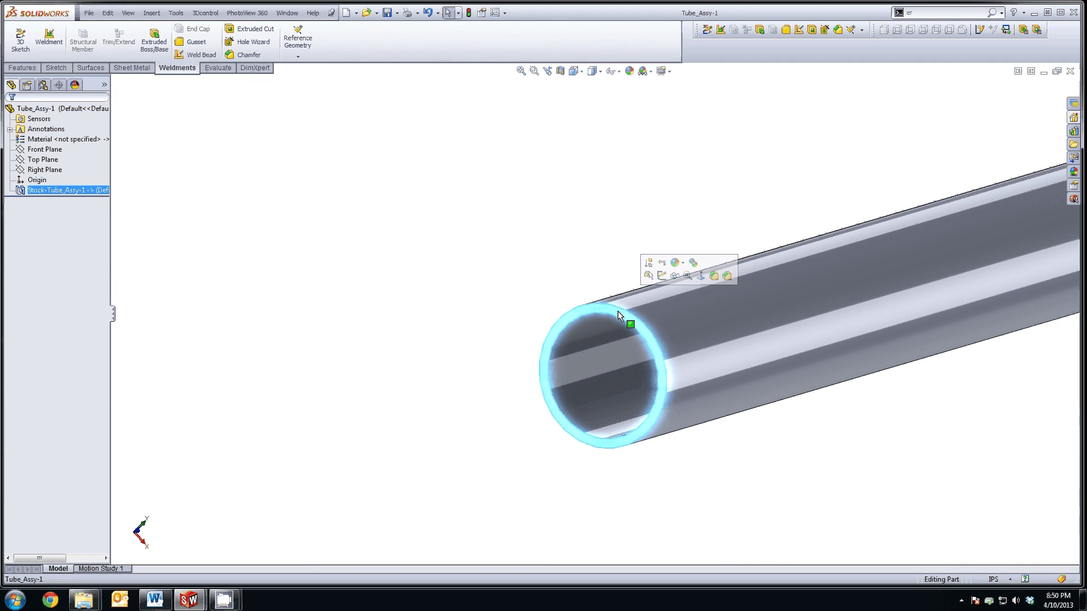
click(662, 276)
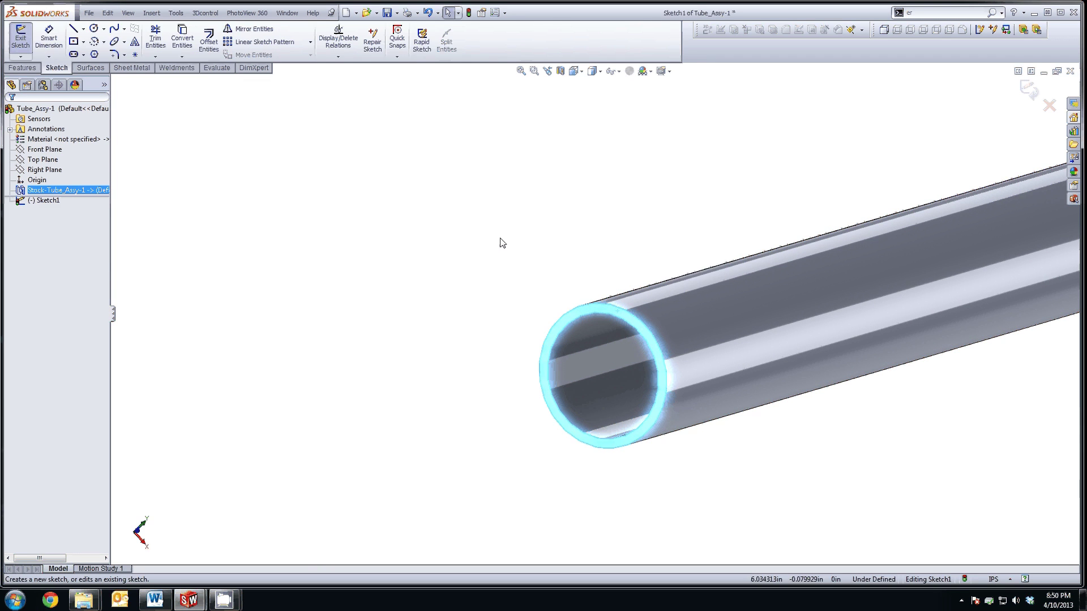
click(73, 29)
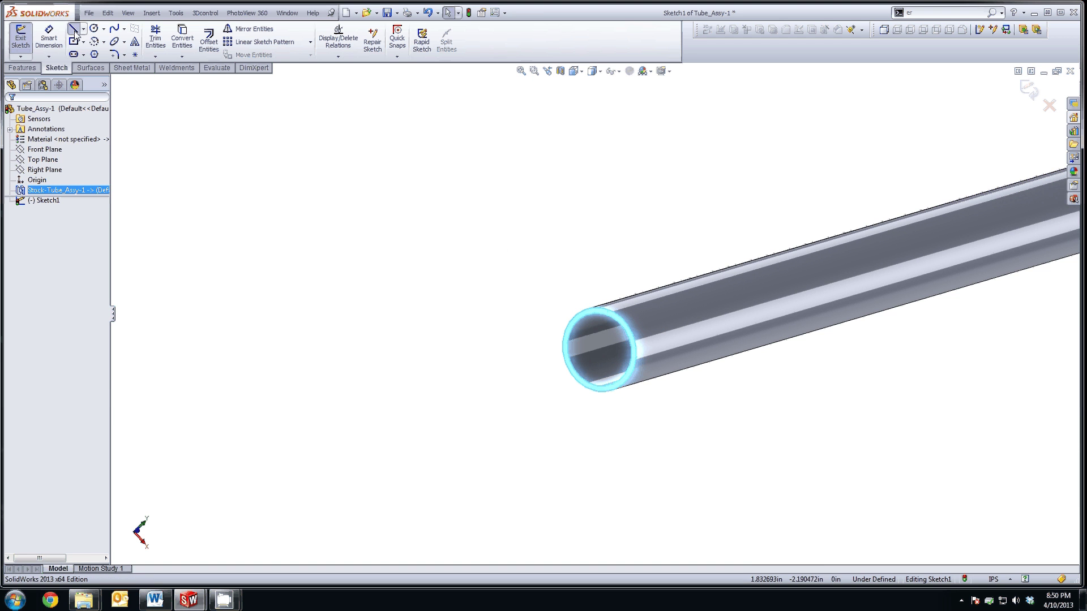
click(600, 351)
click(615, 271)
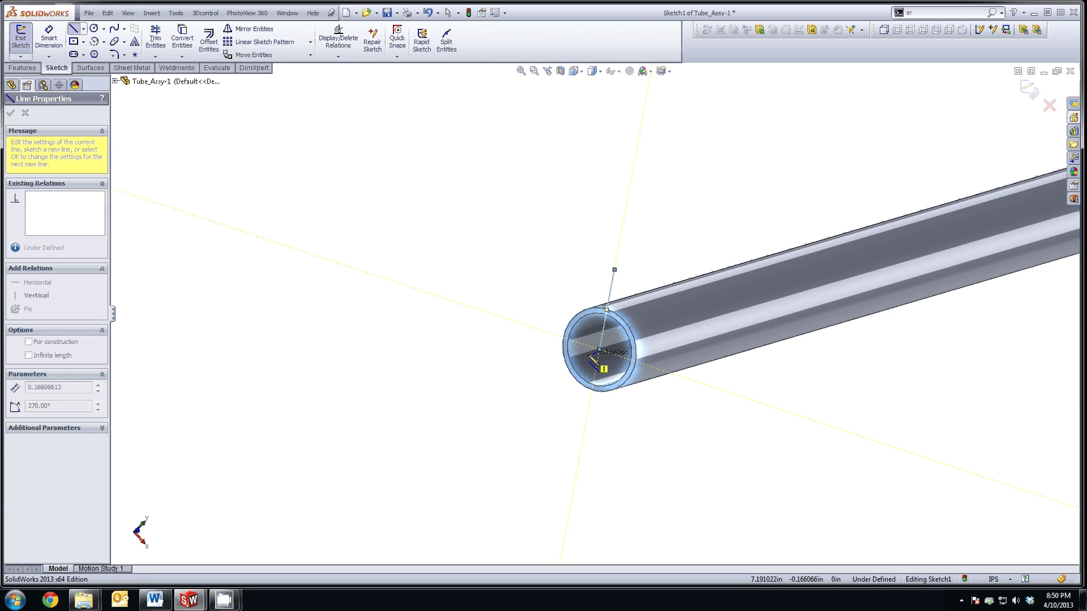
key(Escape)
click(599, 353)
ctrl+click(623, 332)
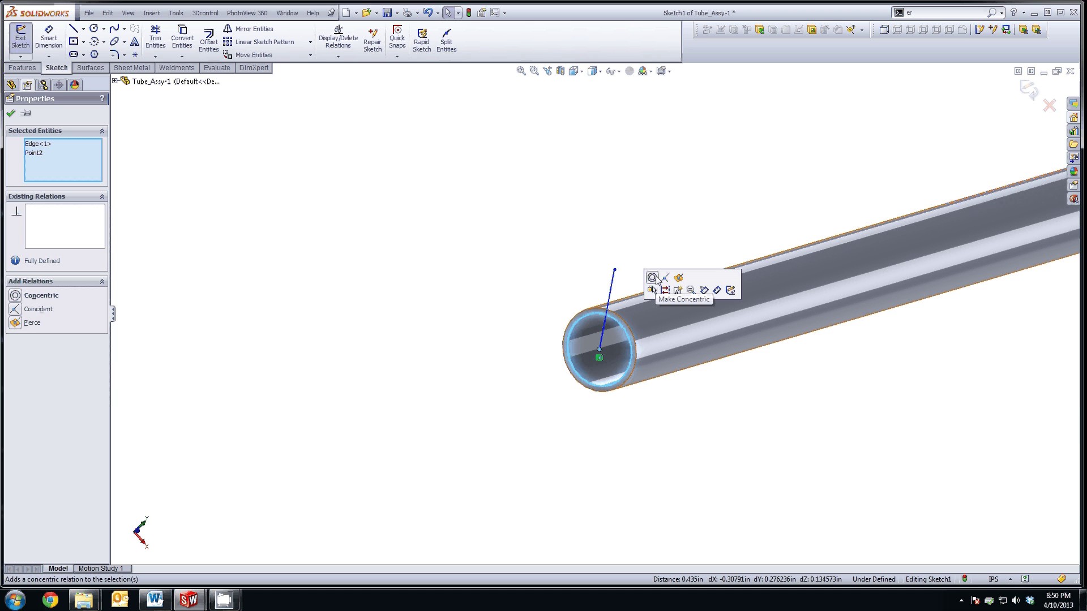
click(656, 275)
Step: Place the line's top endpoint on the tube's outer edge and make the line vertical
click(617, 227)
click(615, 270)
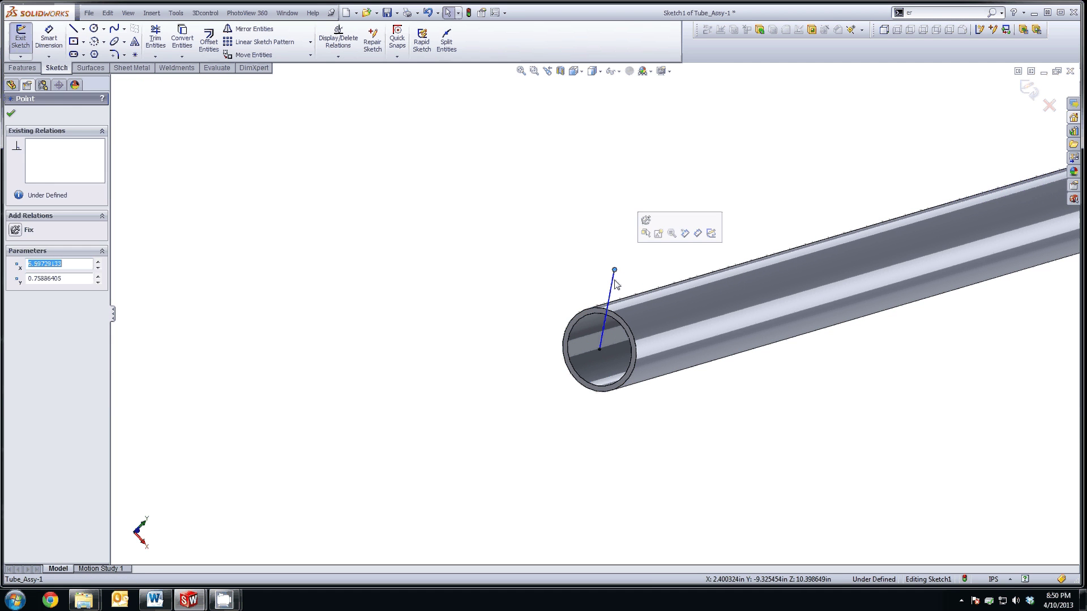
click(616, 317)
ctrl+click(615, 271)
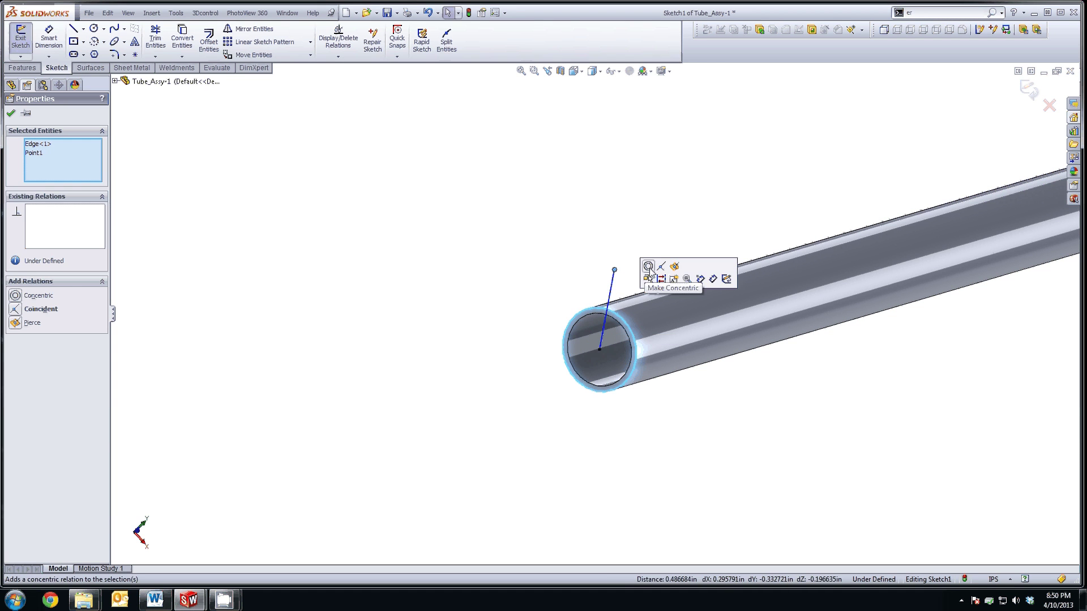
click(652, 272)
click(69, 209)
key(Delete)
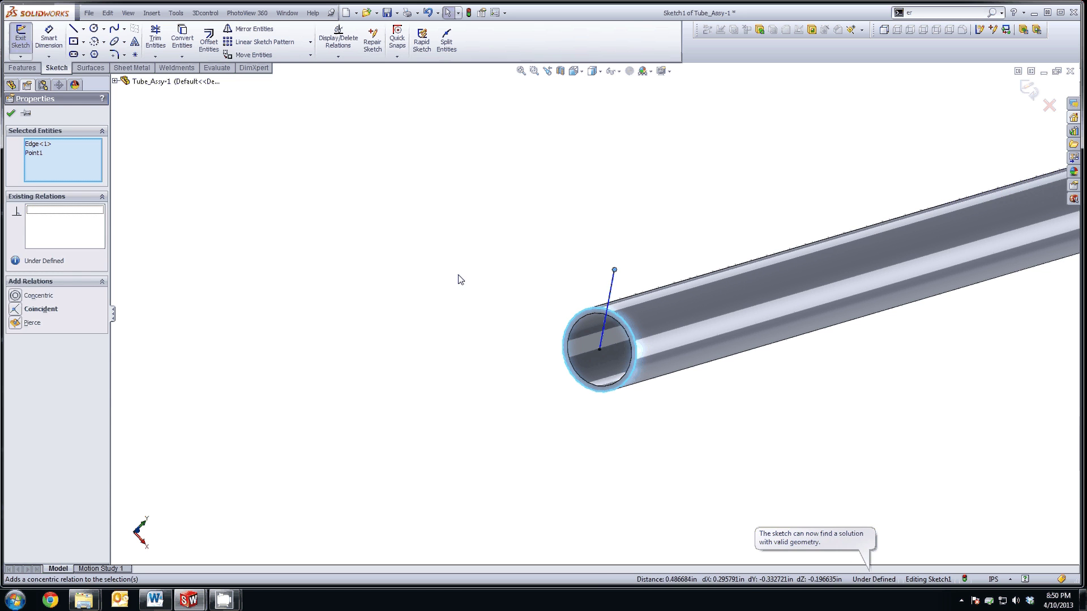
click(457, 274)
drag(615, 270, 608, 307)
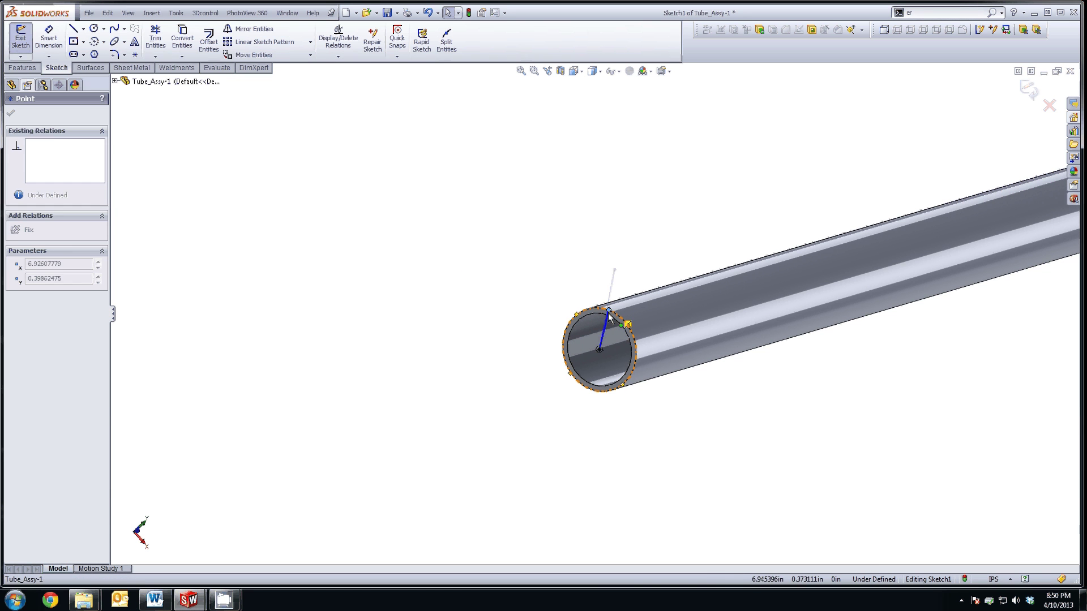
click(604, 326)
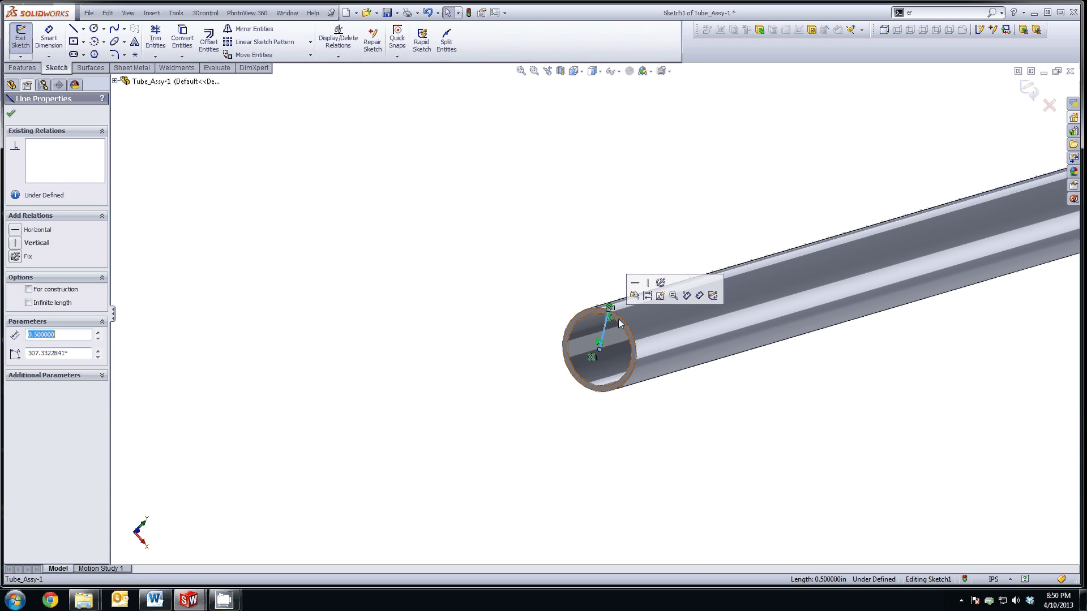
click(648, 284)
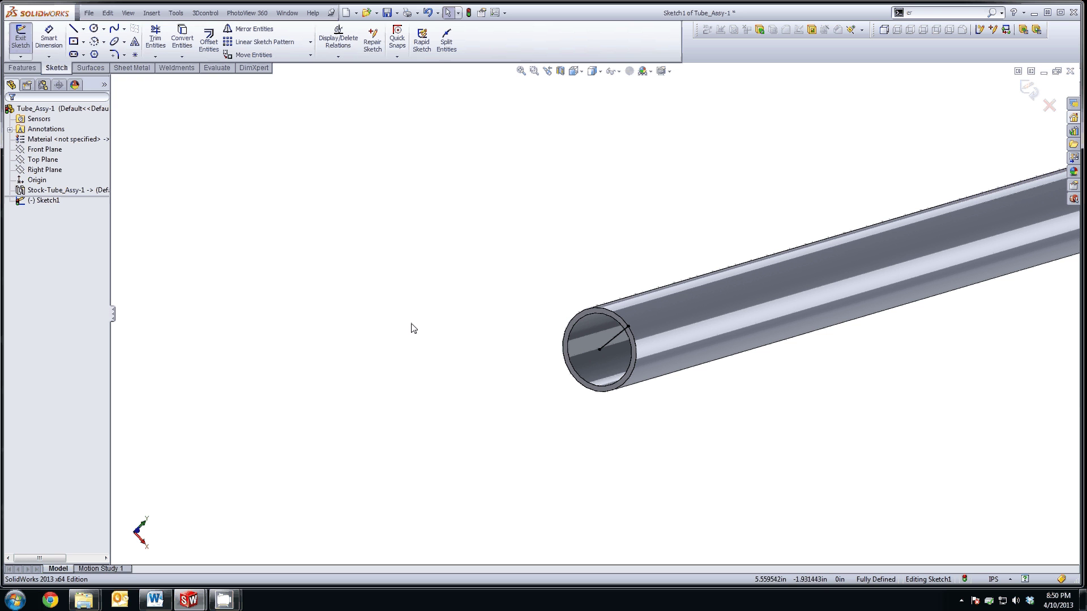
Step: Draw a circle at the tube centre, match it to the outer edge, and make it construction
click(94, 28)
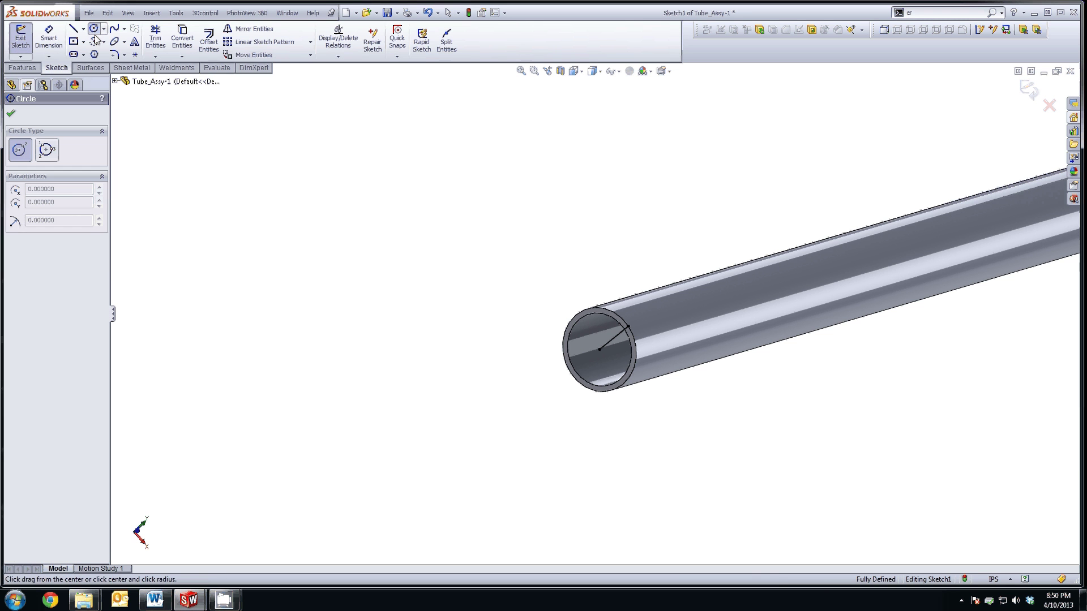
click(599, 350)
click(621, 433)
key(Escape)
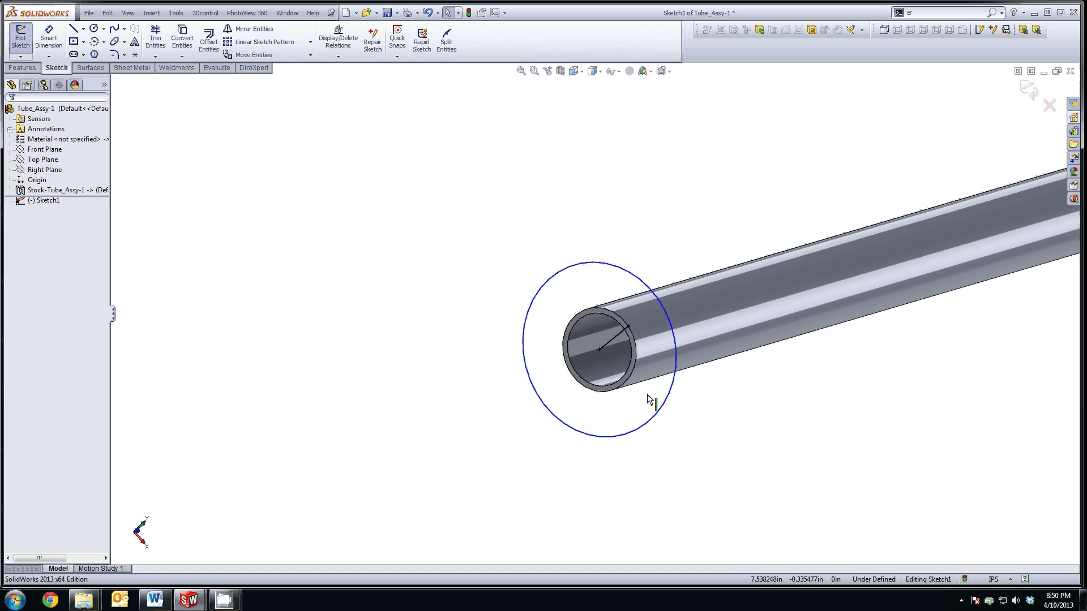
click(658, 414)
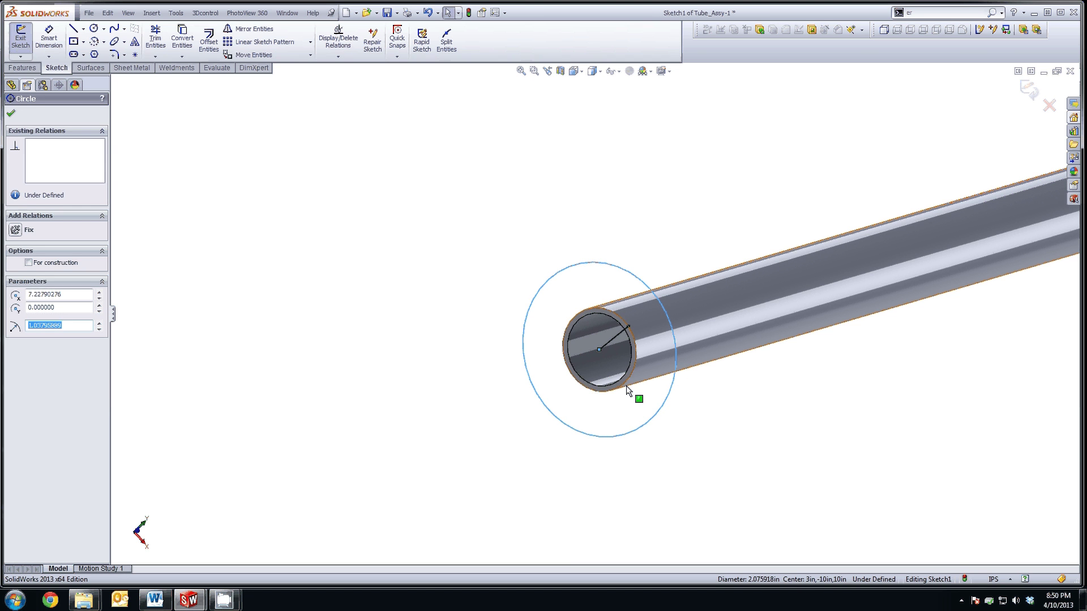
ctrl+click(627, 382)
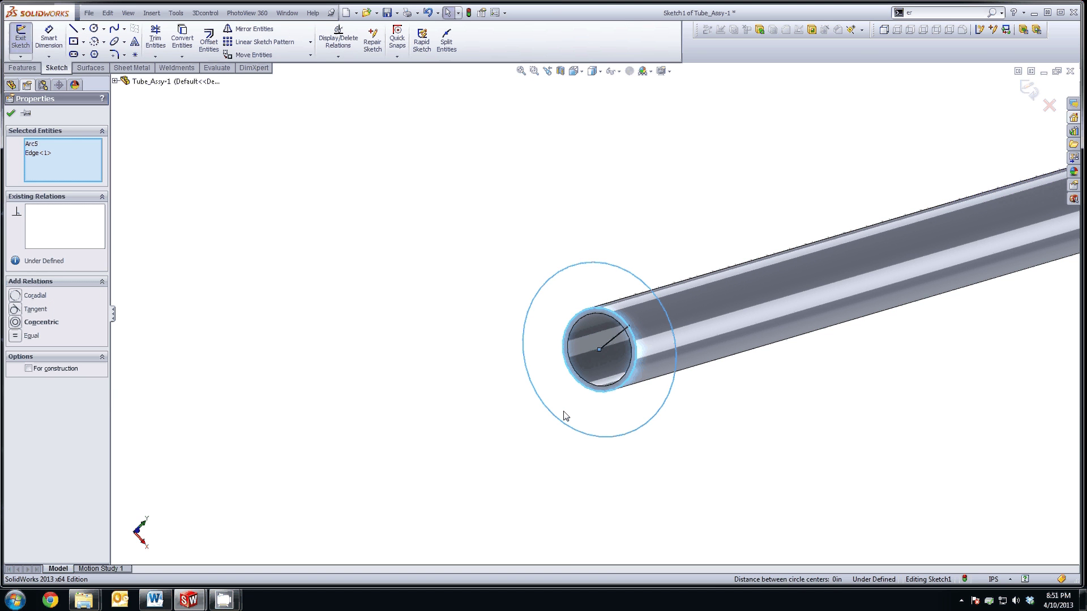
key(Escape)
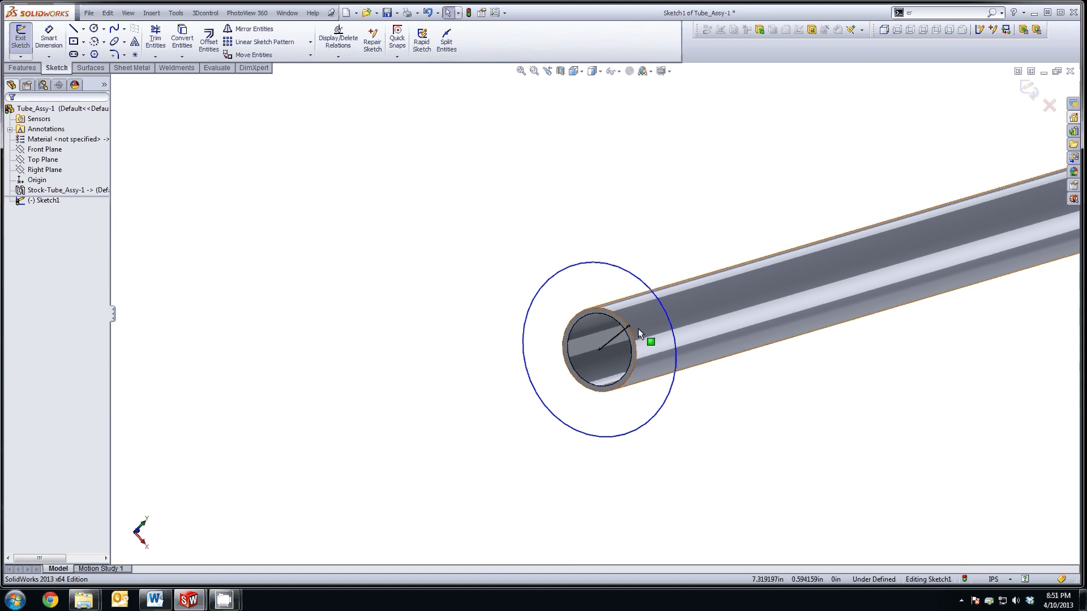
click(633, 342)
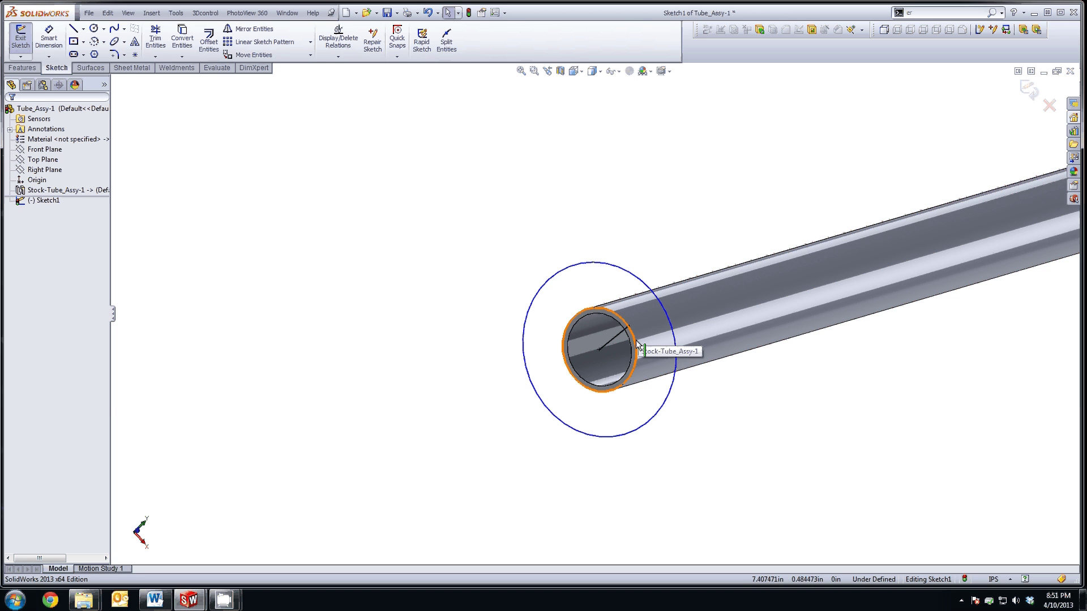
ctrl+click(672, 323)
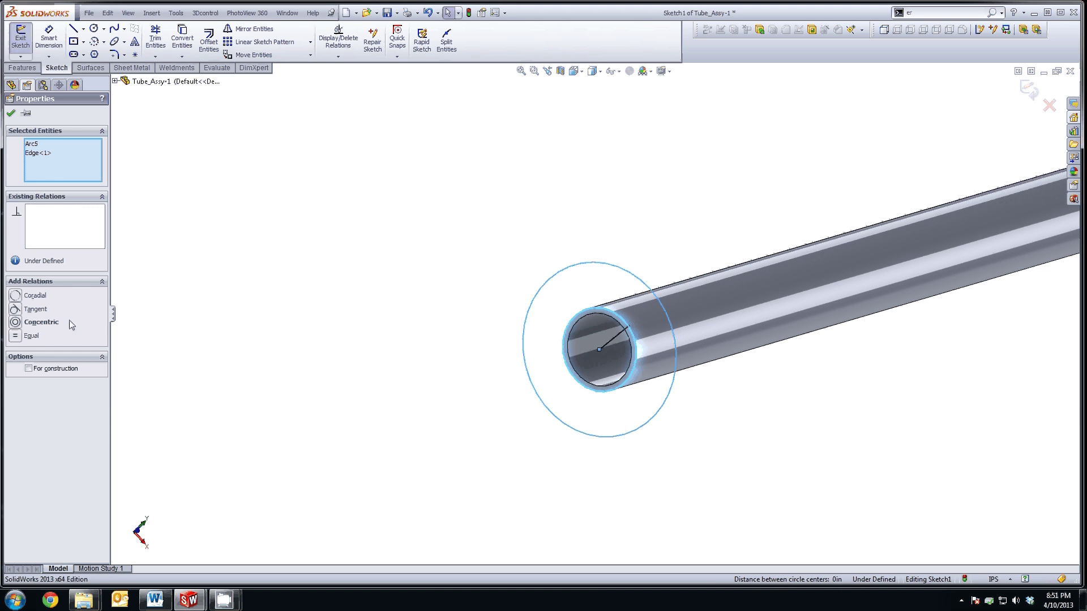
click(26, 323)
click(390, 258)
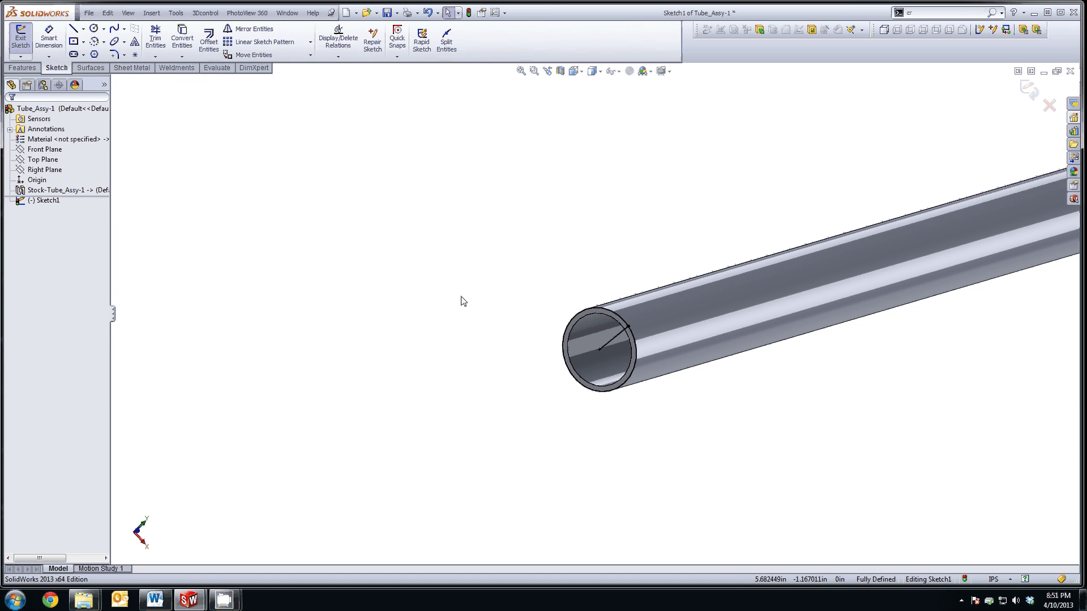
click(603, 310)
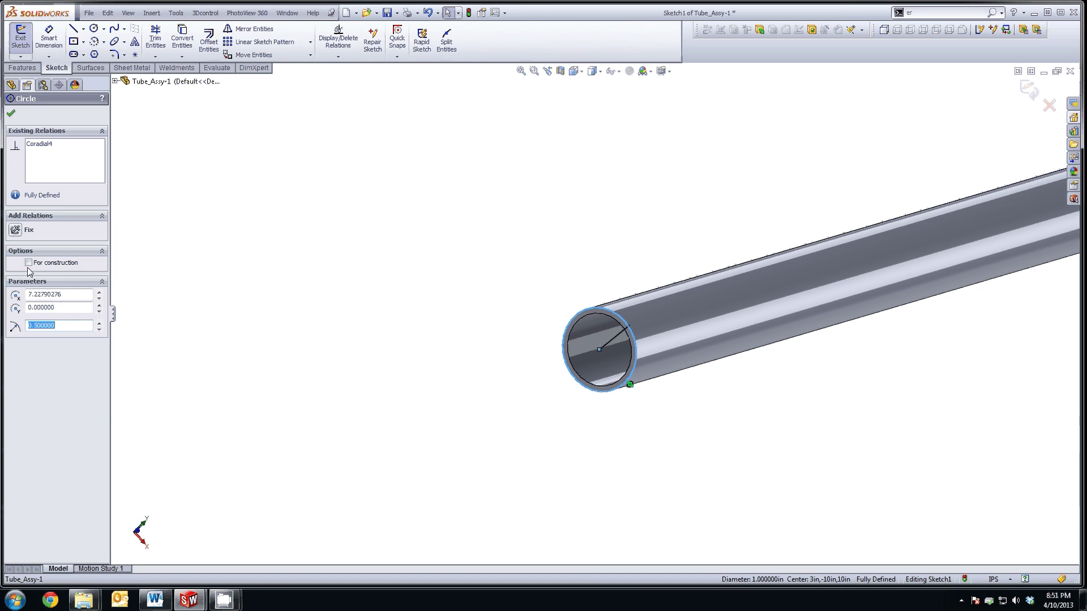
click(400, 240)
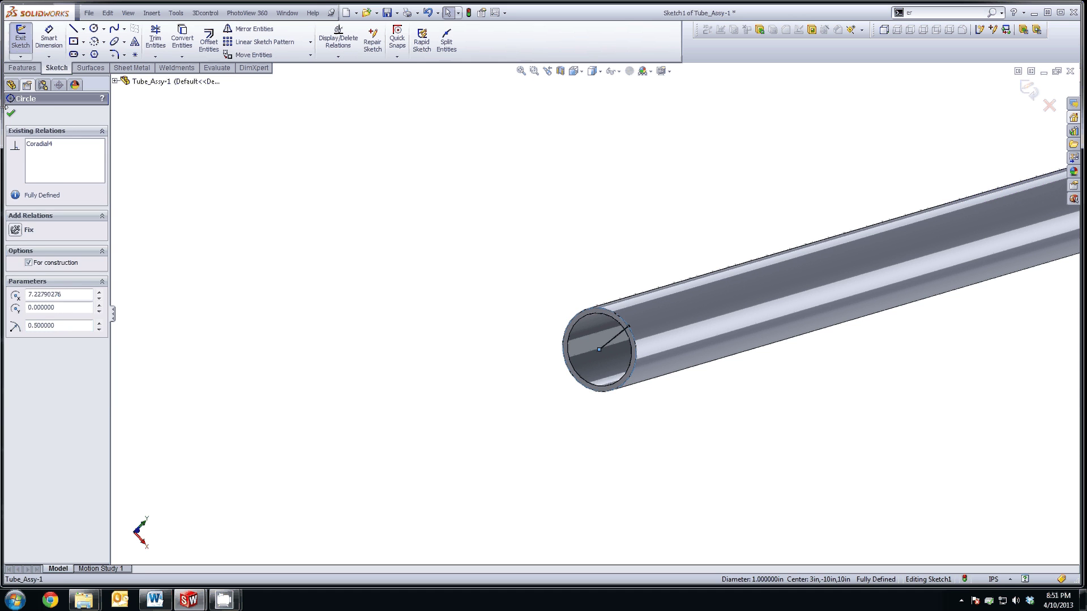
Step: Dimension the circle with a driven Ø1.00 diameter reference dimension
click(48, 38)
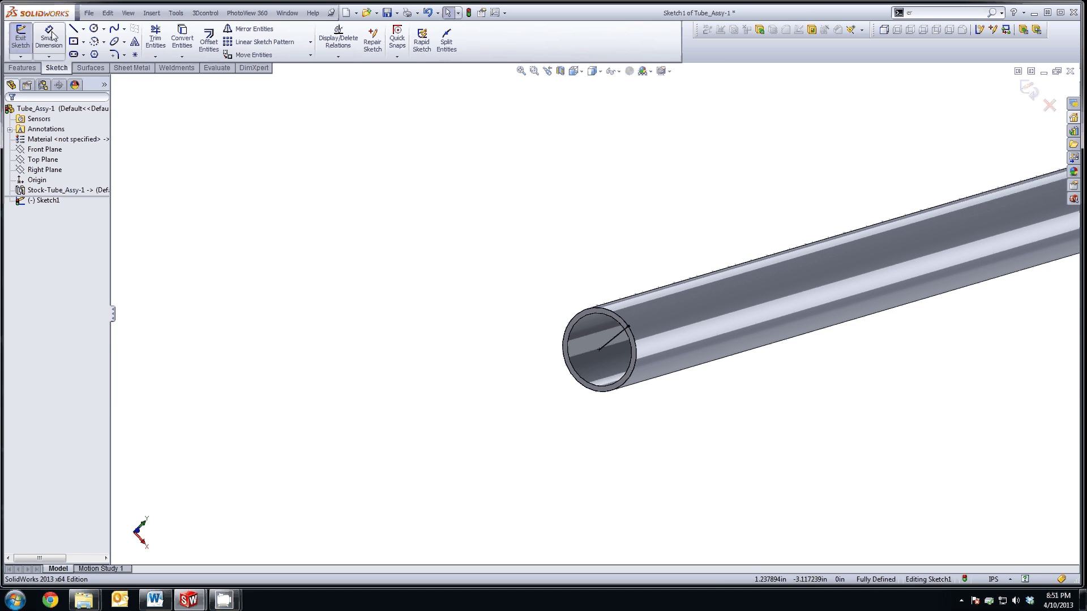
click(638, 374)
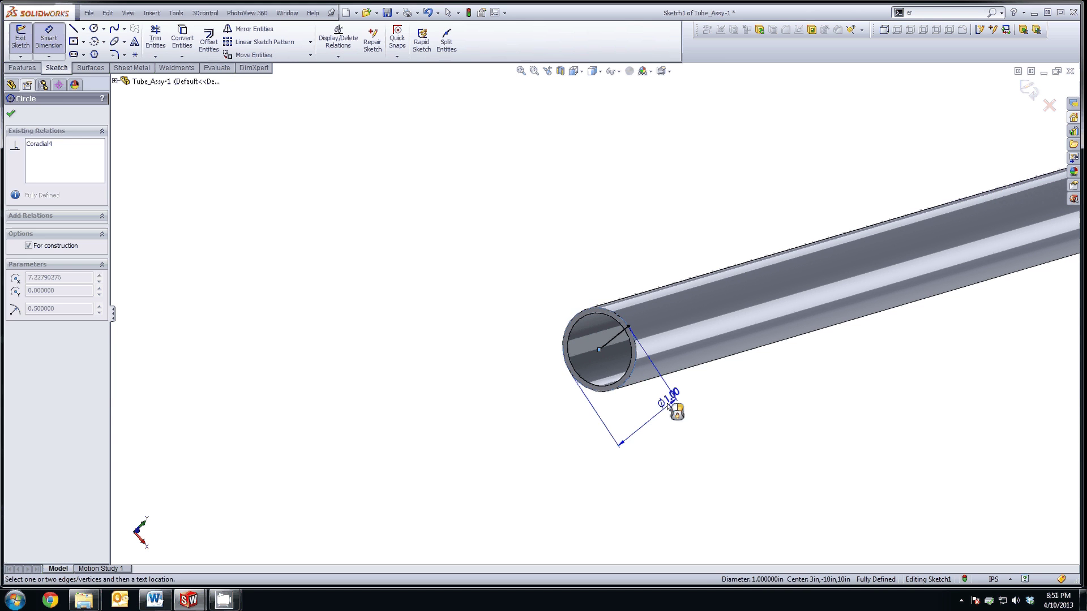
click(648, 417)
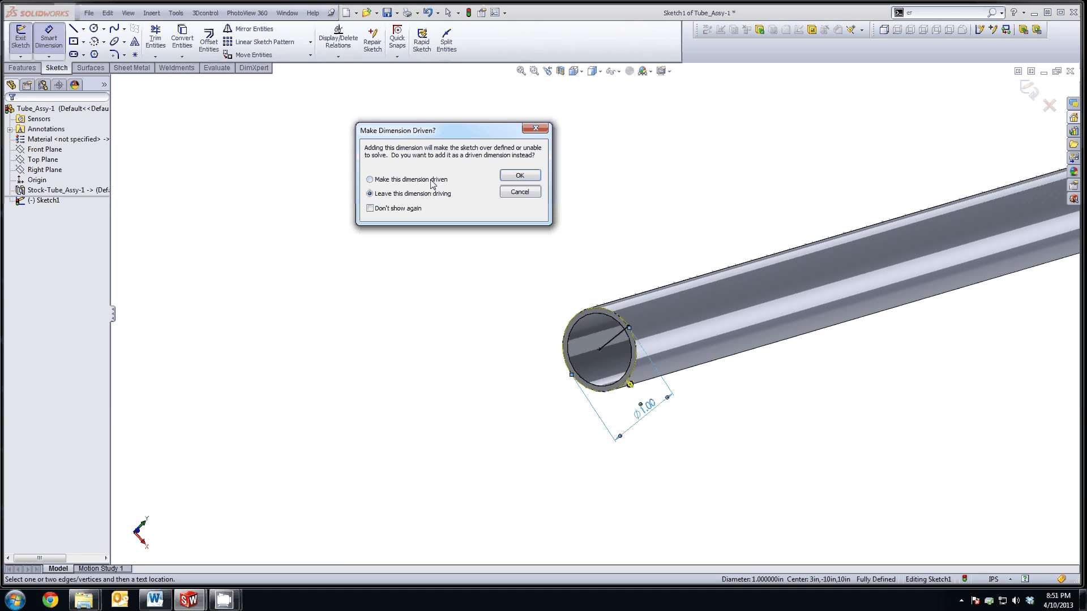
click(370, 179)
click(519, 176)
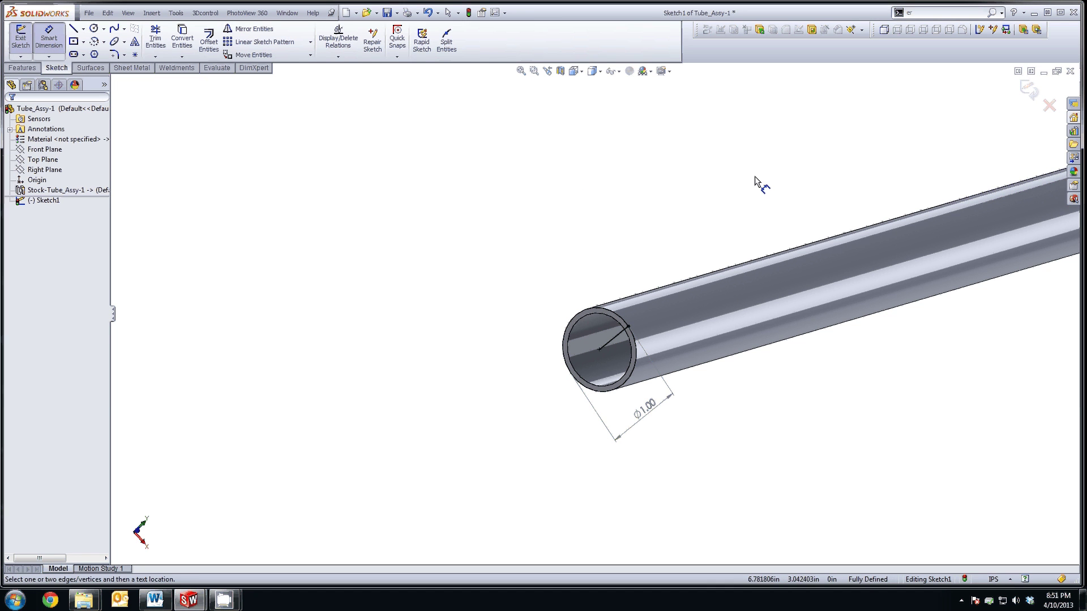
click(645, 415)
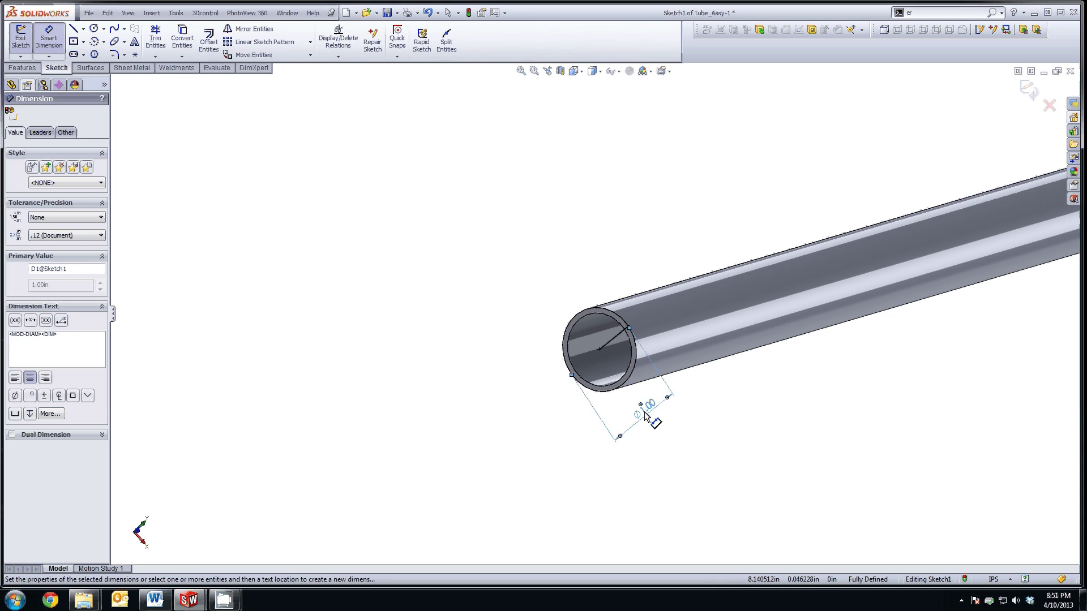
double_click(646, 415)
click(618, 302)
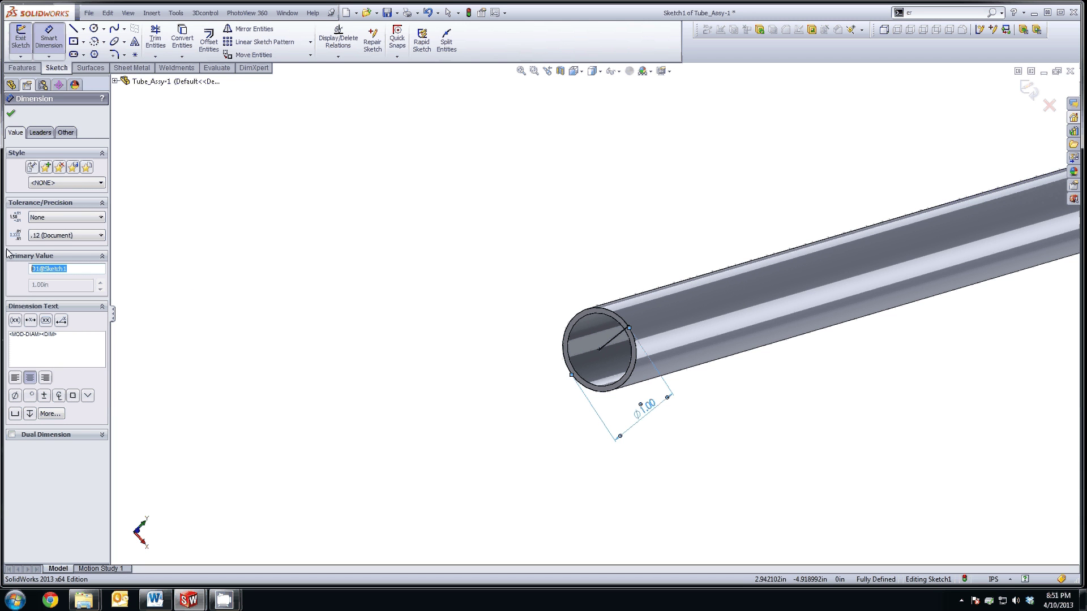
click(10, 114)
Step: Exit the sketch, fit the tube in view, and open the Equations manager
click(1029, 90)
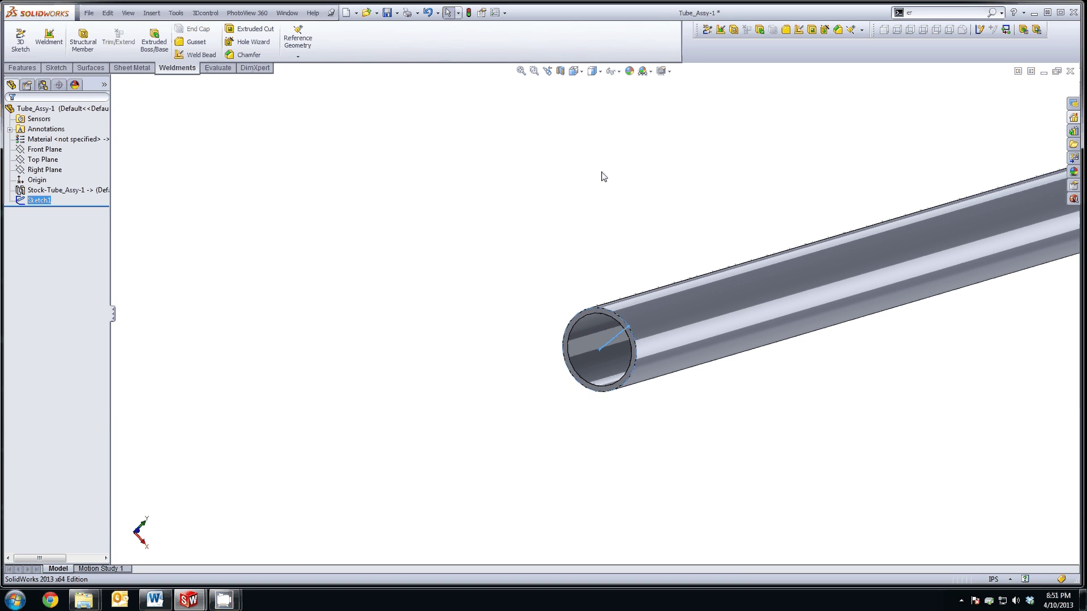
key(f)
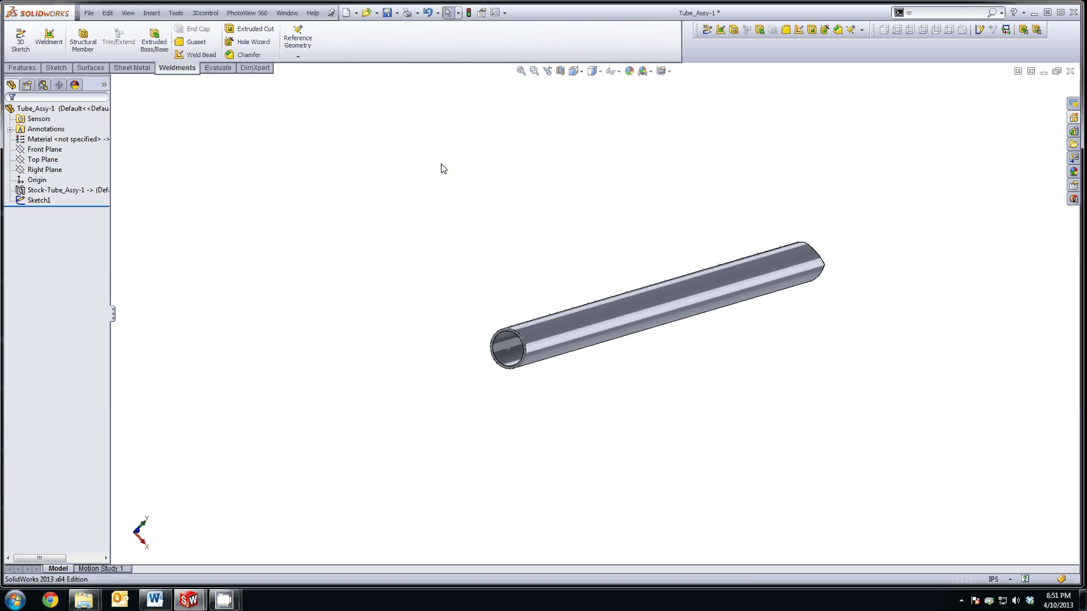
click(150, 12)
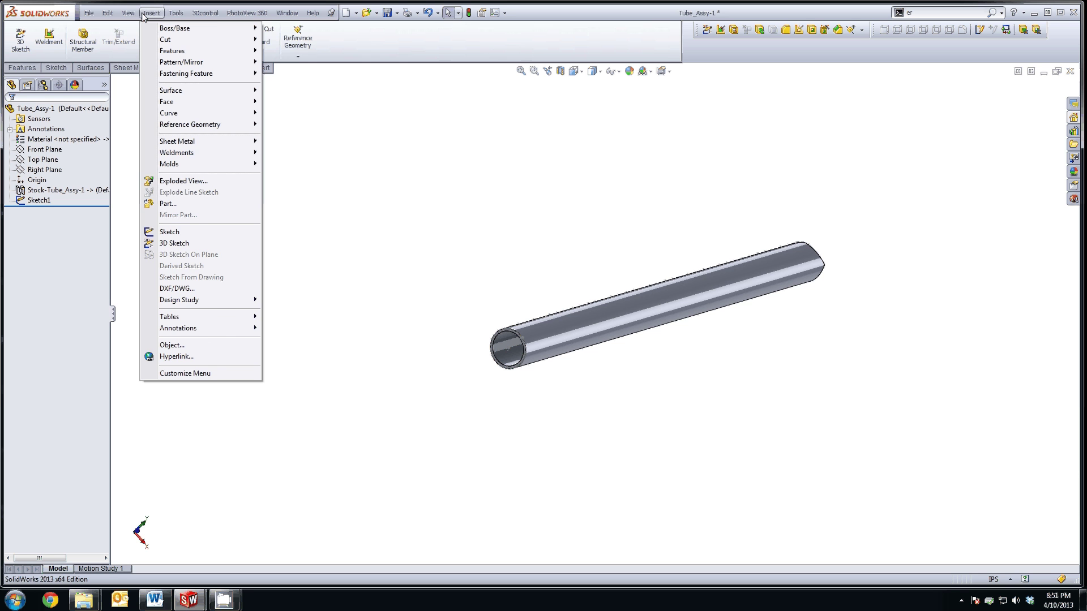
mouse_move(175, 12)
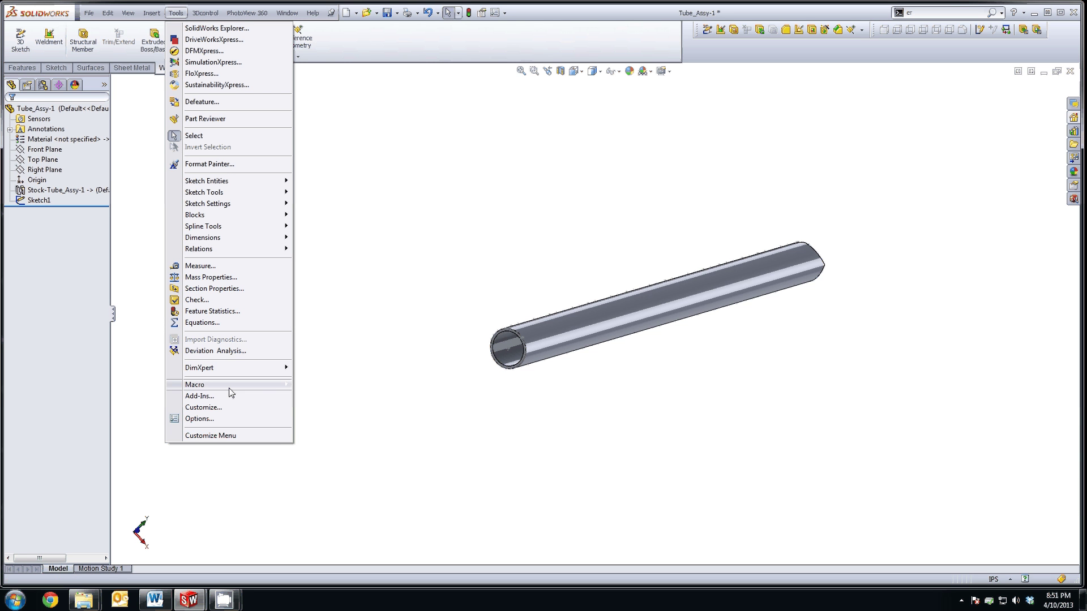
click(223, 326)
Step: Add global variable Diameter with value "D1@Sketch1", evaluating to 1in
click(73, 67)
text(Diameter)
key(Tab)
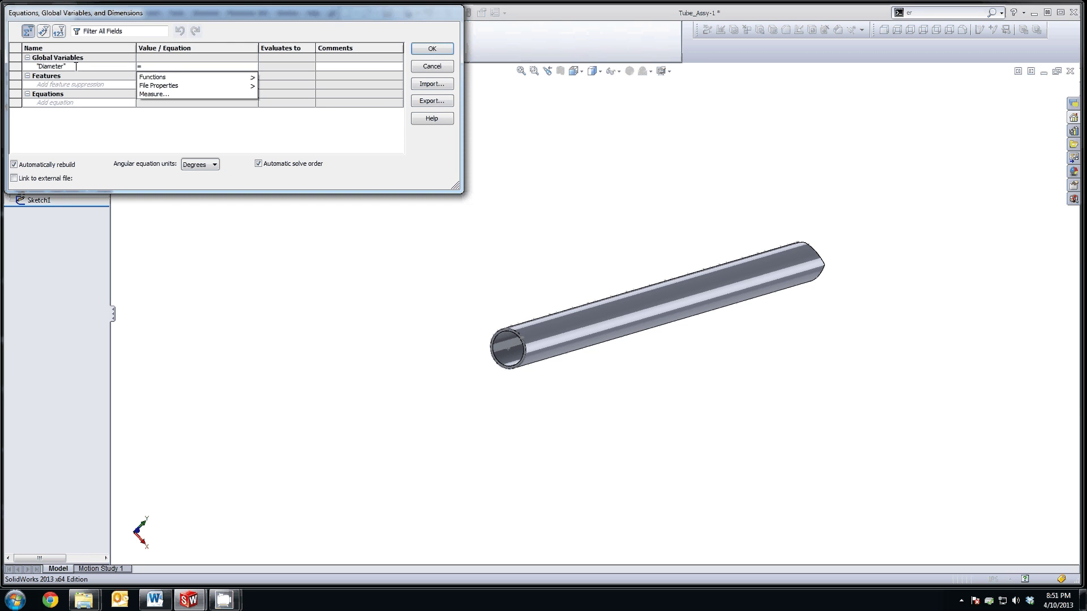
text(D1@Sketch1)
key(Escape)
text(")
key(Home)
key(Right)
text(")
key(Escape)
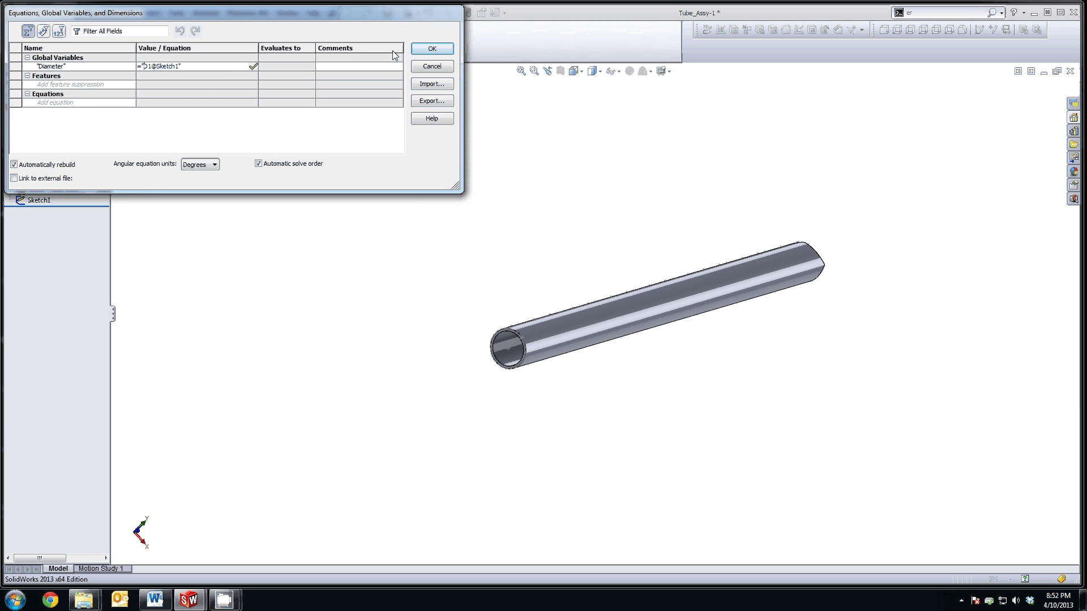
key(Return)
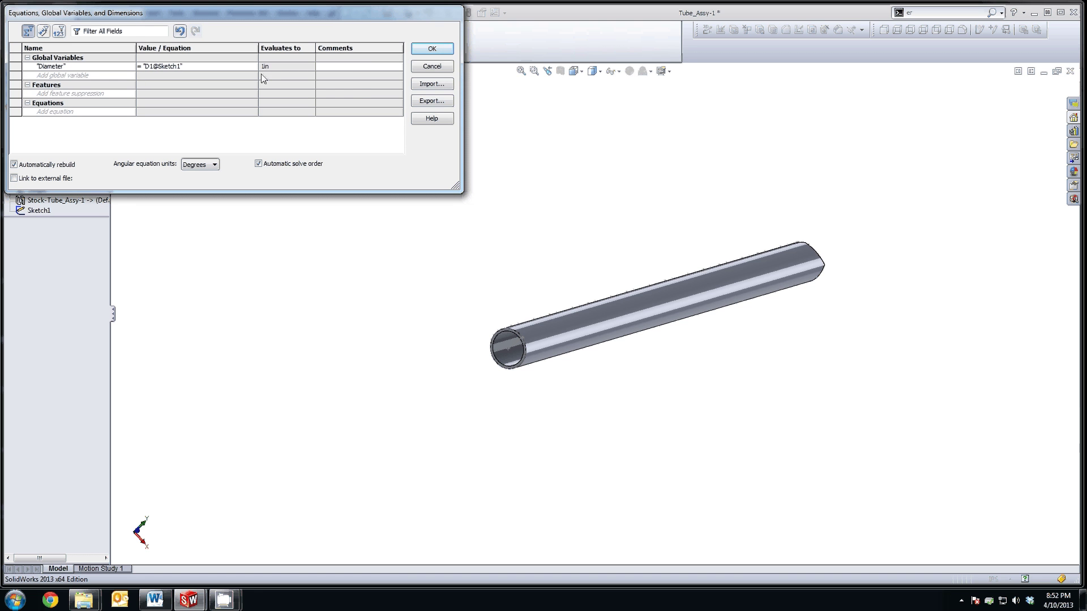
mouse_move(267, 66)
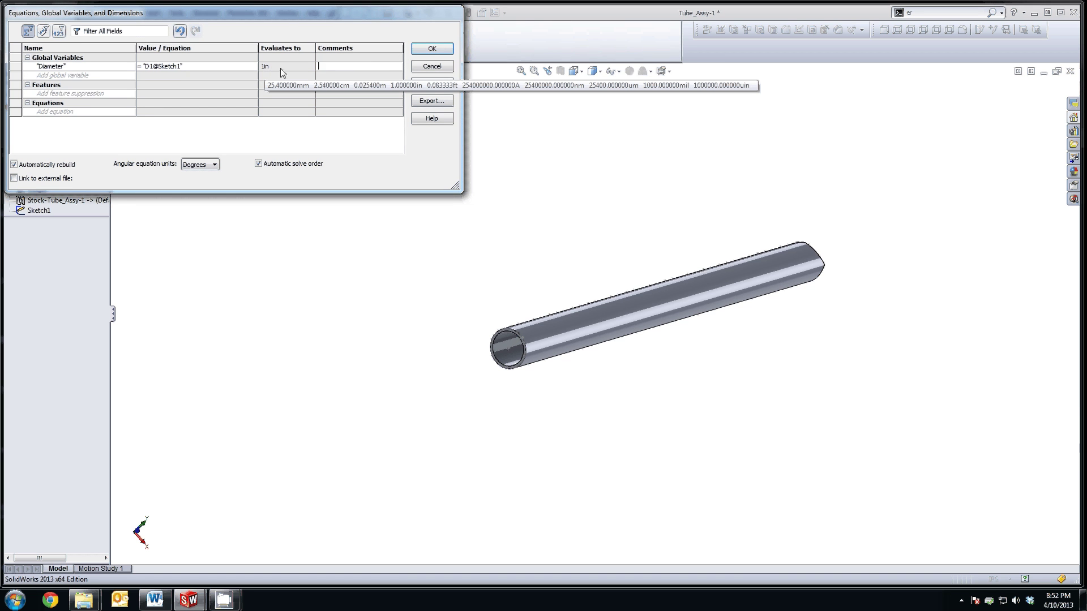
click(328, 66)
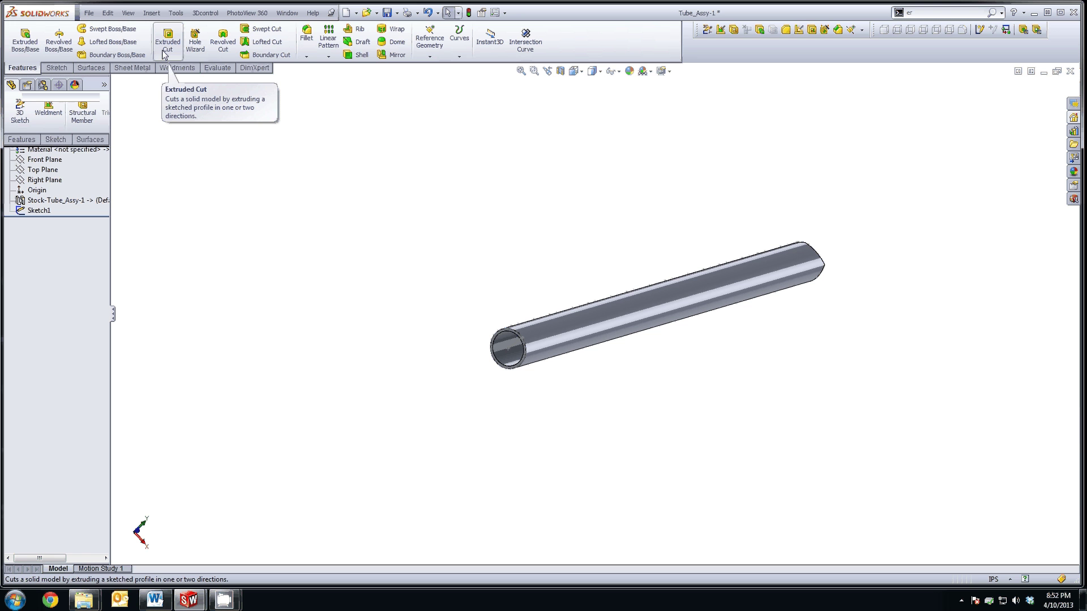
Step: Cut Sketch1 through all in one direction as a 0.0001in thin-feature extruded cut
click(37, 210)
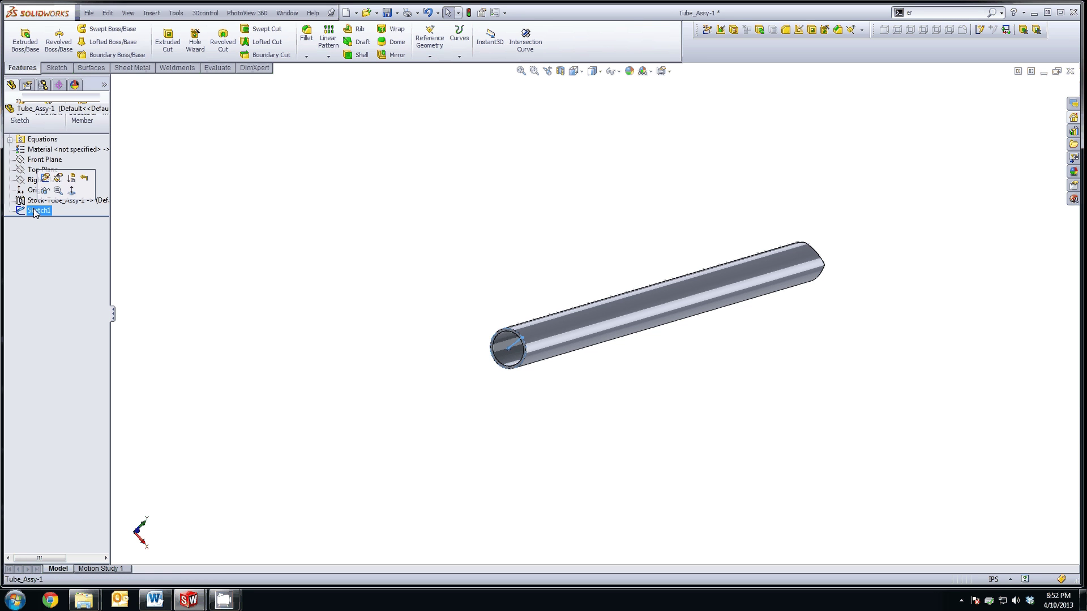
click(167, 41)
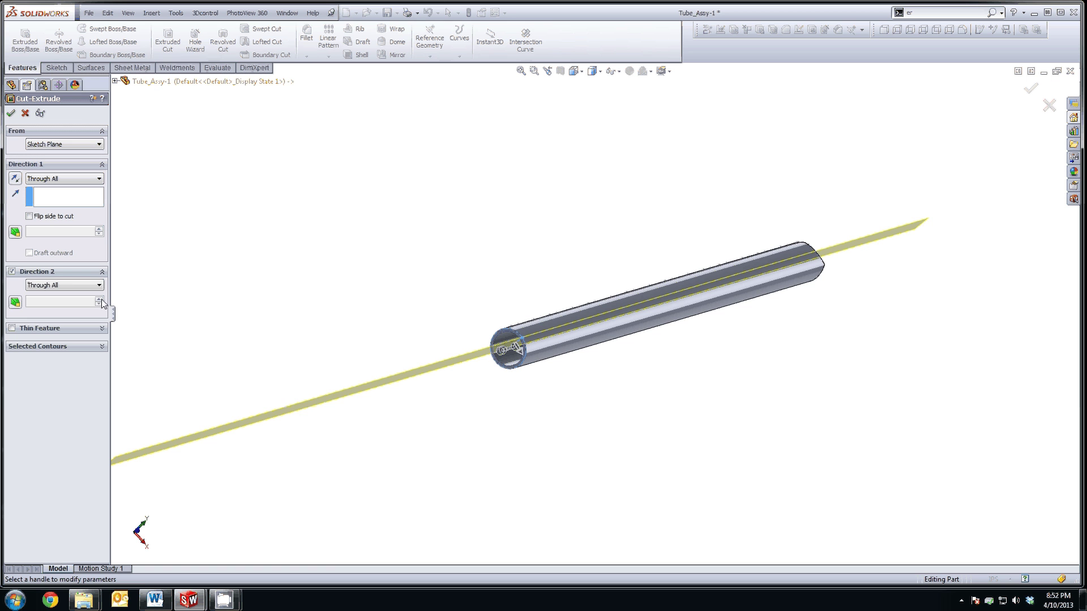
click(12, 271)
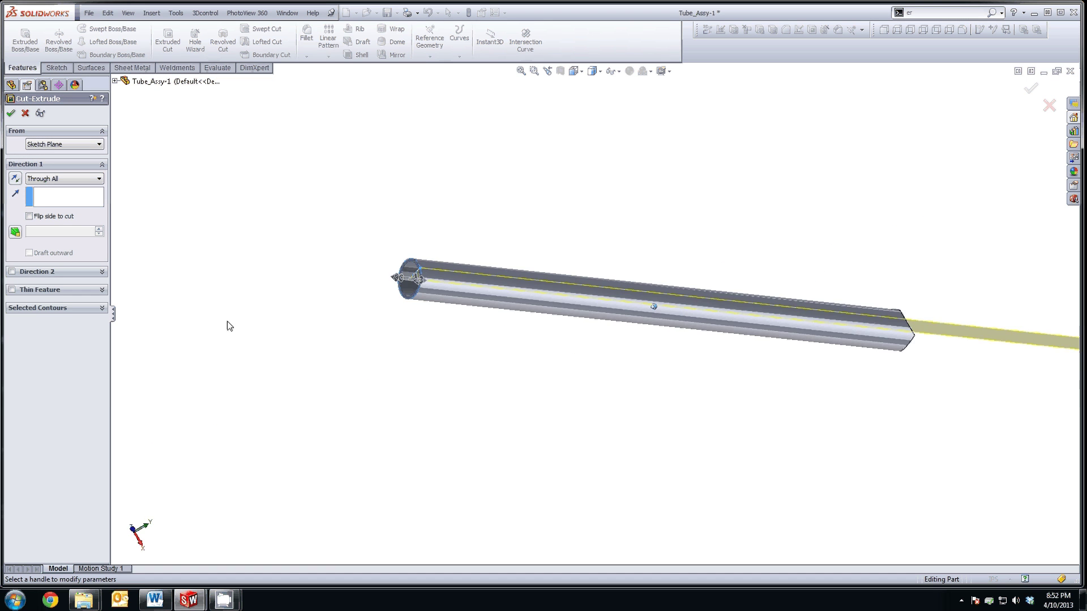
click(12, 289)
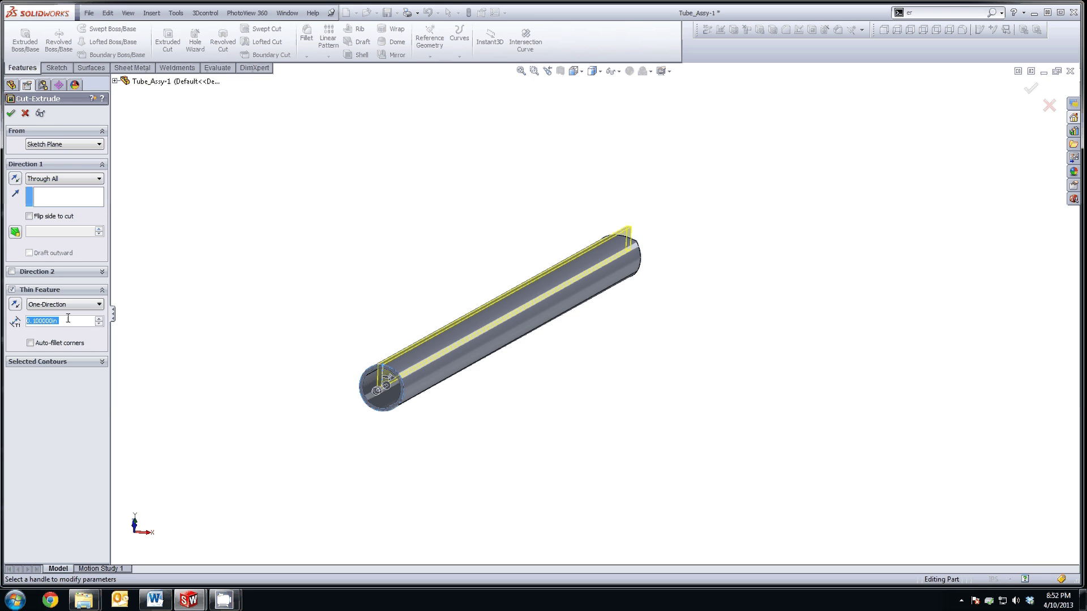
text(.0001)
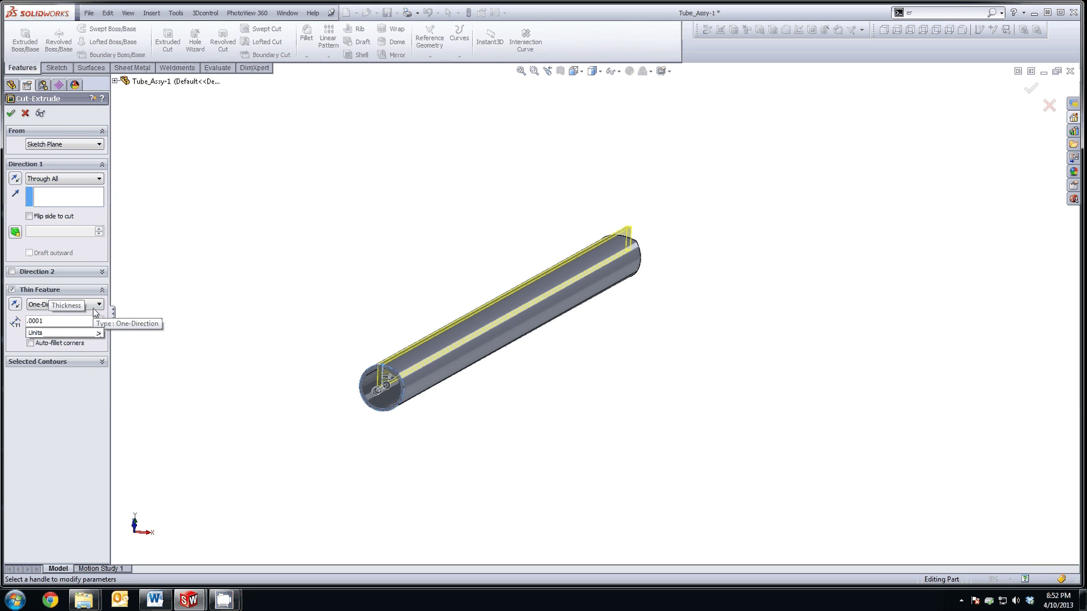
key(Return)
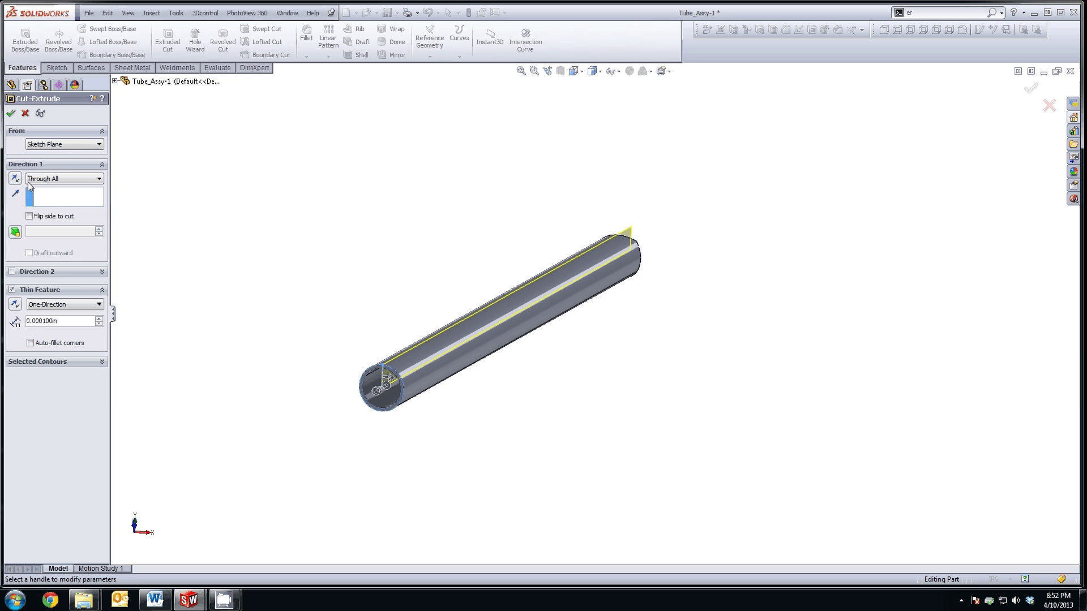
click(11, 113)
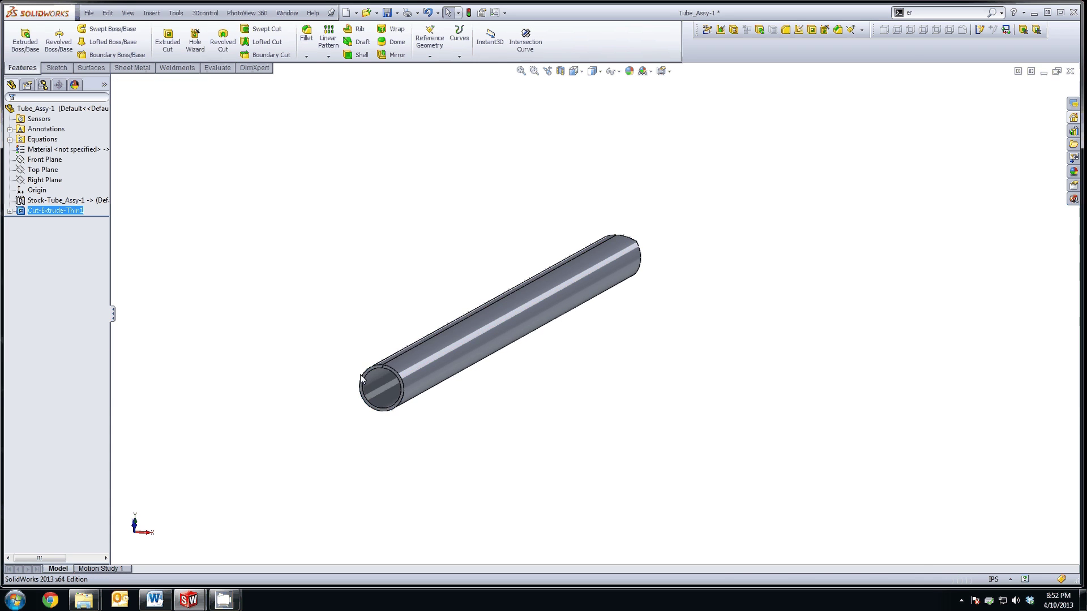
Step: Zoom in and out along the tube to inspect the new slit
scroll(362, 379, down, 5)
scroll(582, 305, down, 3)
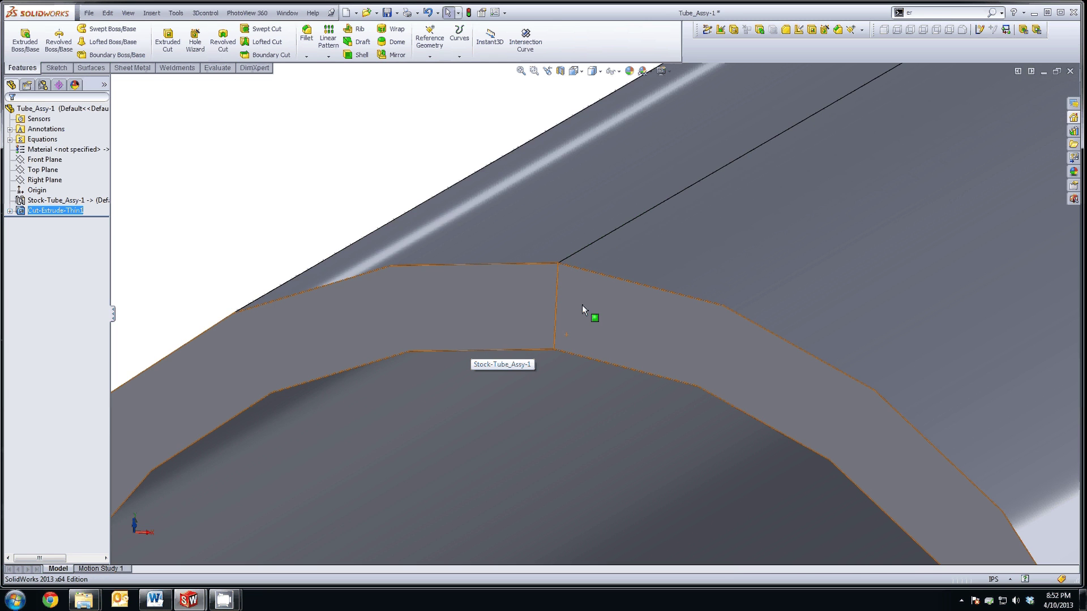
scroll(582, 305, down, 5)
scroll(572, 397, down, 2)
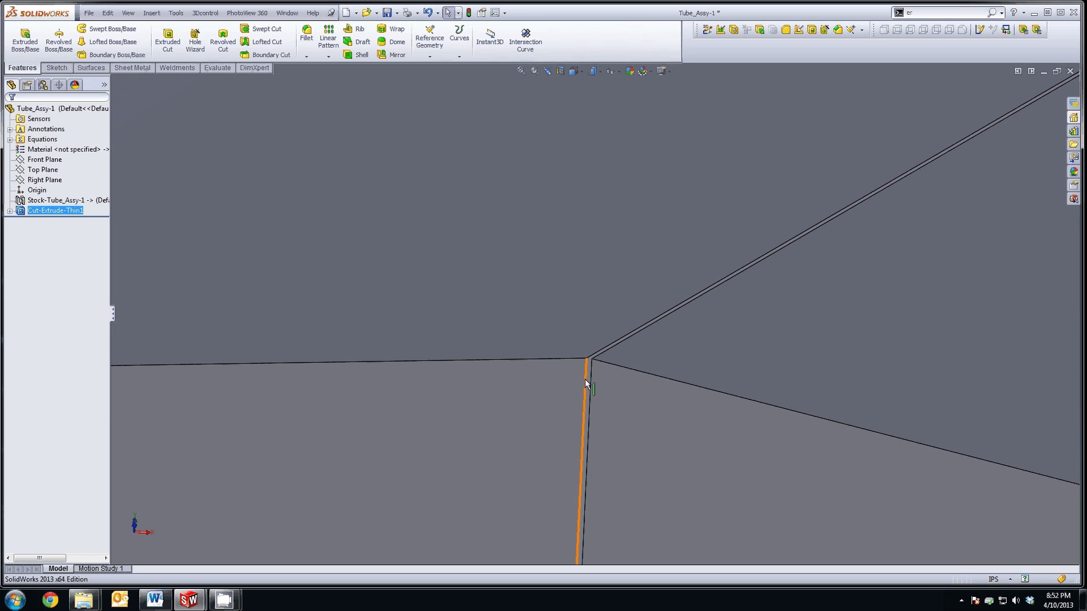
scroll(573, 385, up, 8)
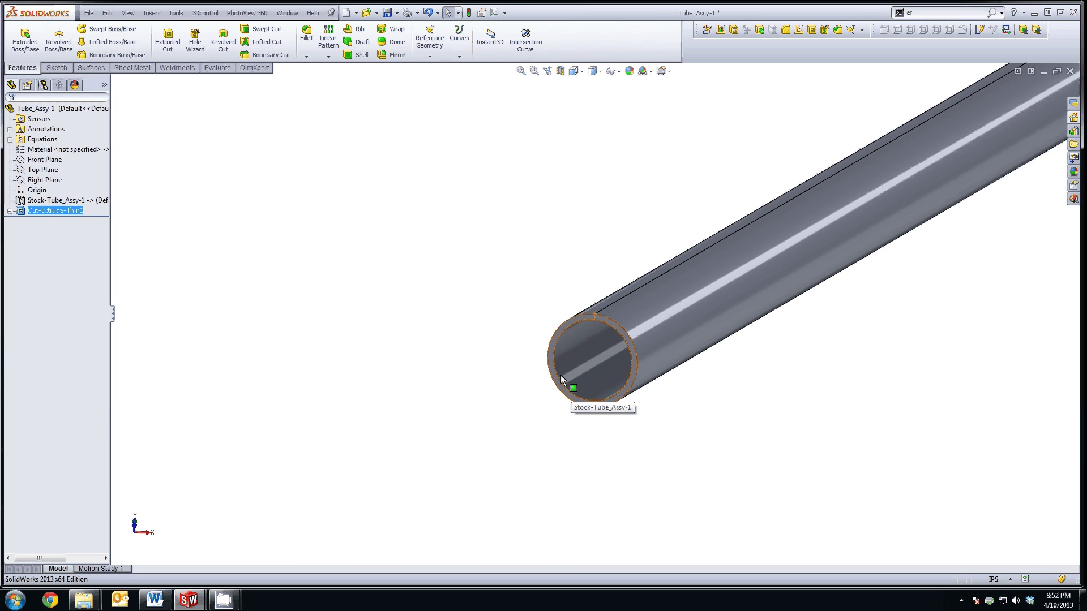
scroll(544, 363, up, 6)
scroll(522, 357, down, 2)
click(350, 237)
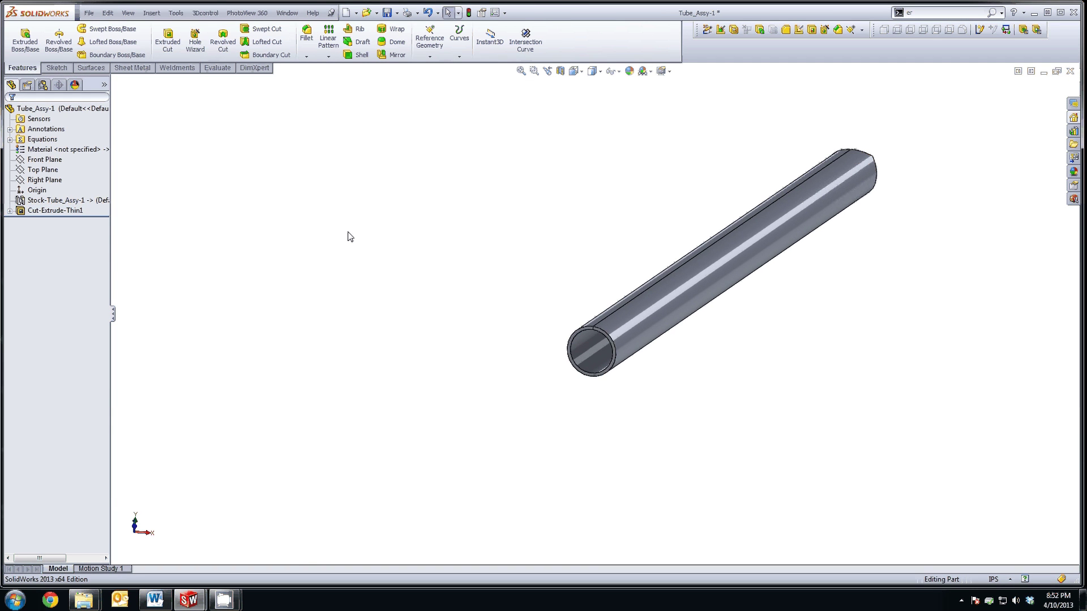
Step: Start Insert Bends on the slit tube and pick its seam edge as the fixed edge
click(134, 68)
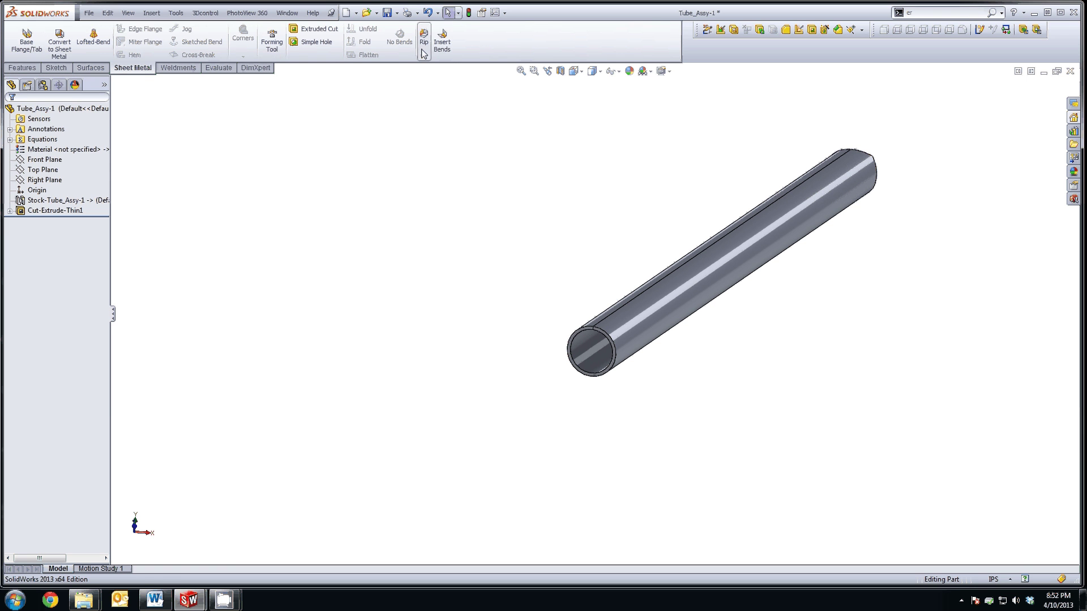
click(440, 44)
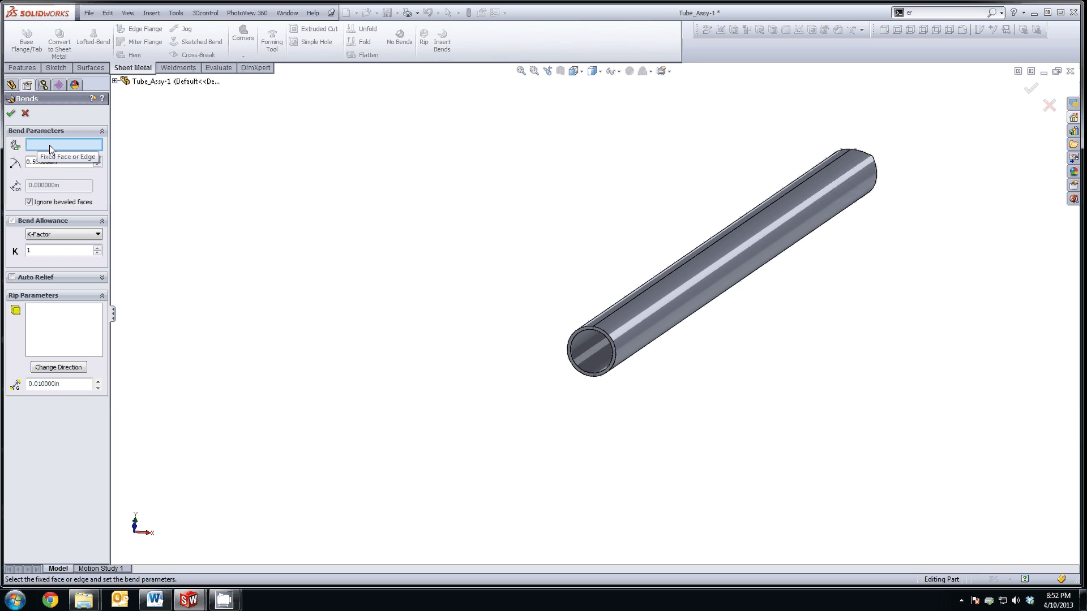
key(Up)
key(Up)
key(Up)
key(Up)
key(Up)
key(Up)
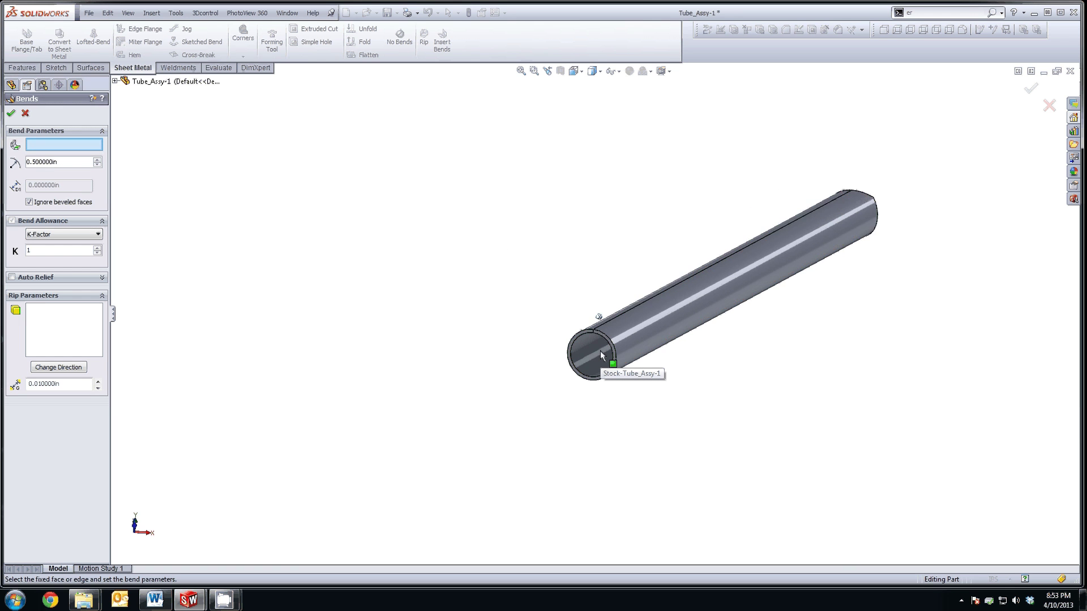
scroll(602, 356, down, 8)
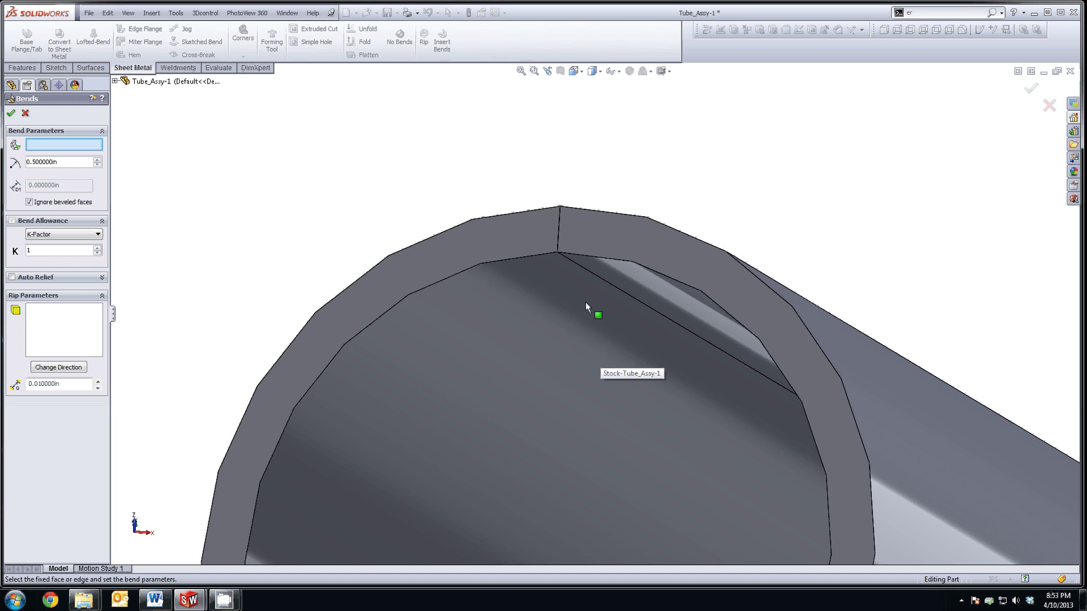
scroll(586, 304, down, 8)
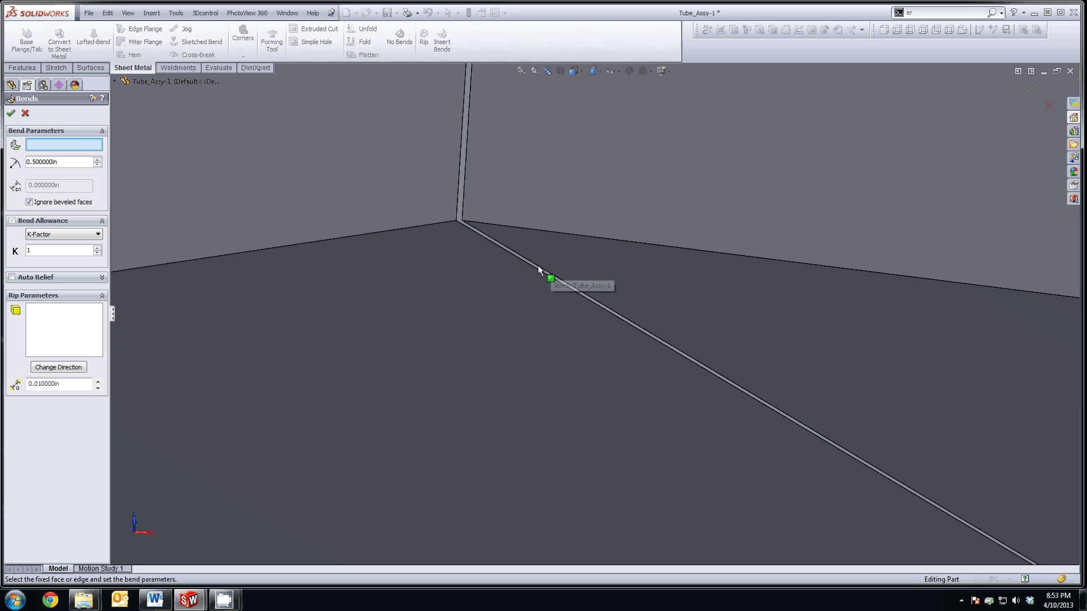
scroll(538, 265, down, 3)
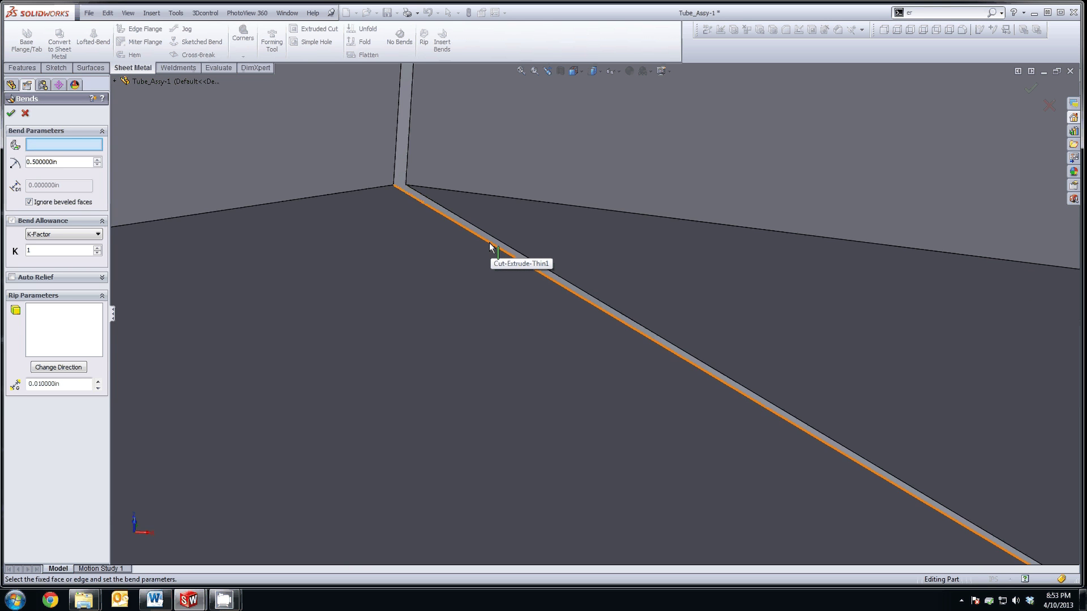
click(489, 243)
scroll(517, 330, up, 6)
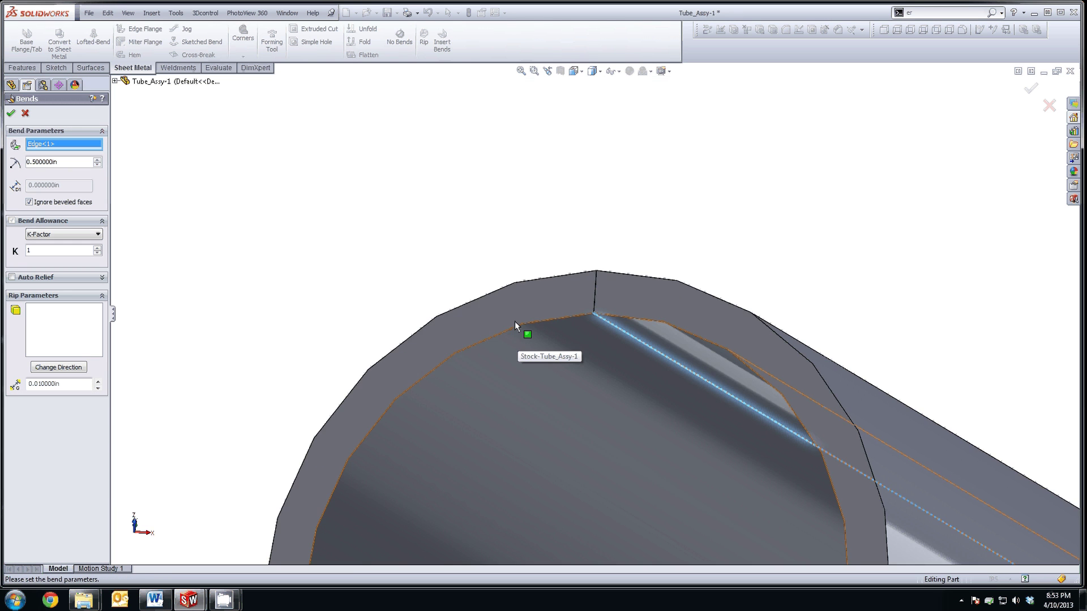
scroll(514, 321, up, 8)
key(ctrl+1)
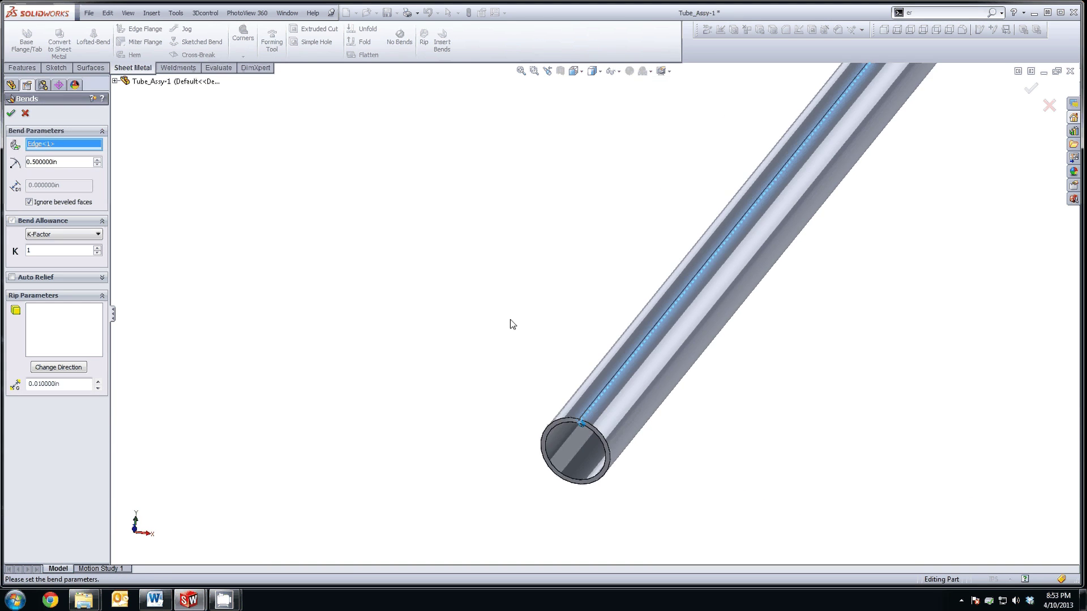
Step: Set the bend radius to "Diameter"/2 and K-factor 1, then apply the bends
double_click(59, 162)
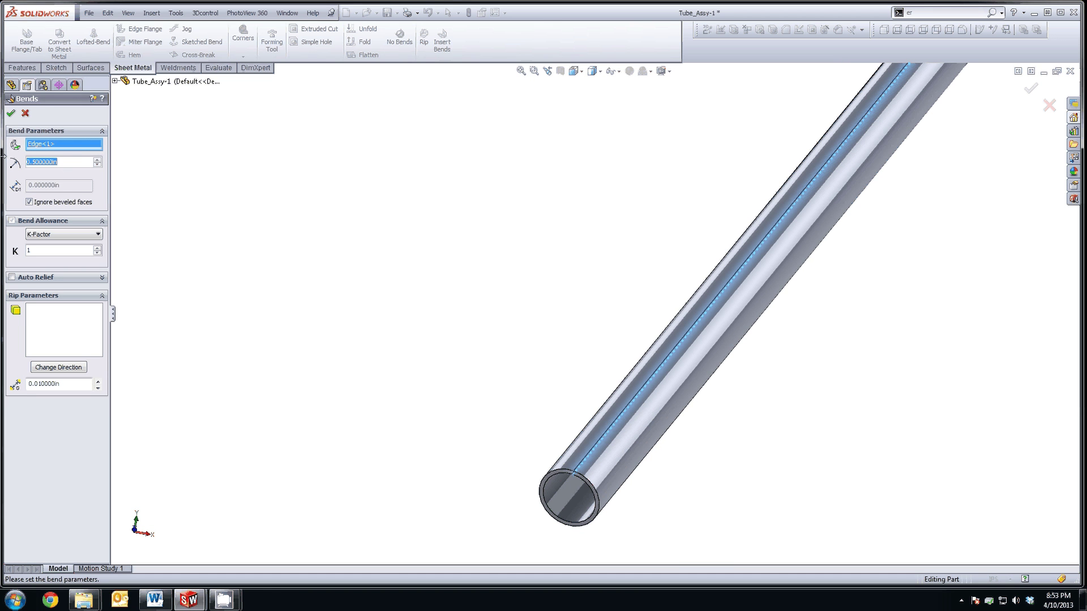
text(=)
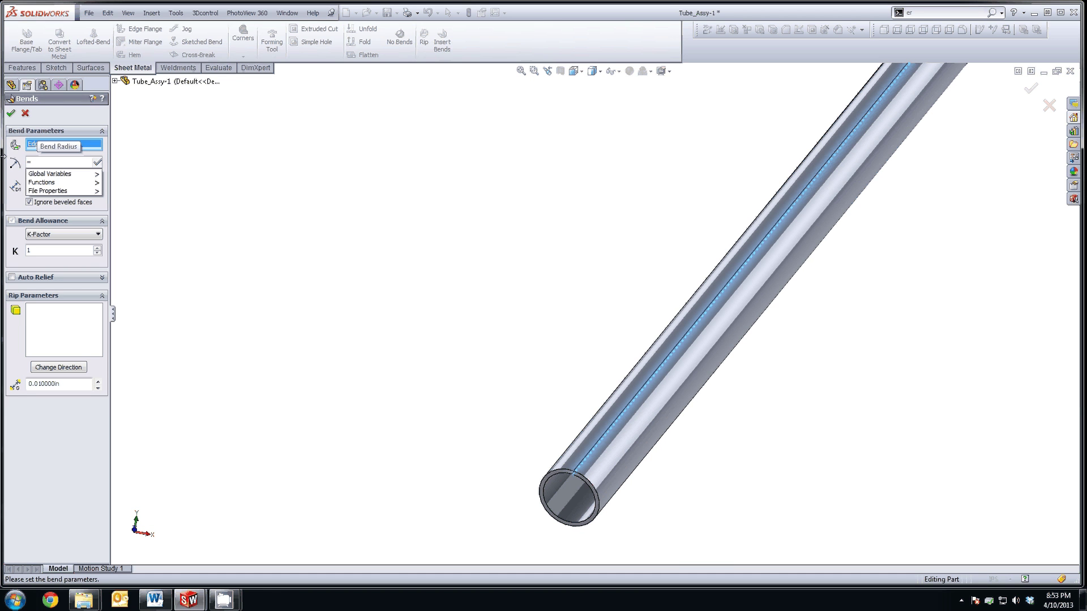
mouse_move(50, 174)
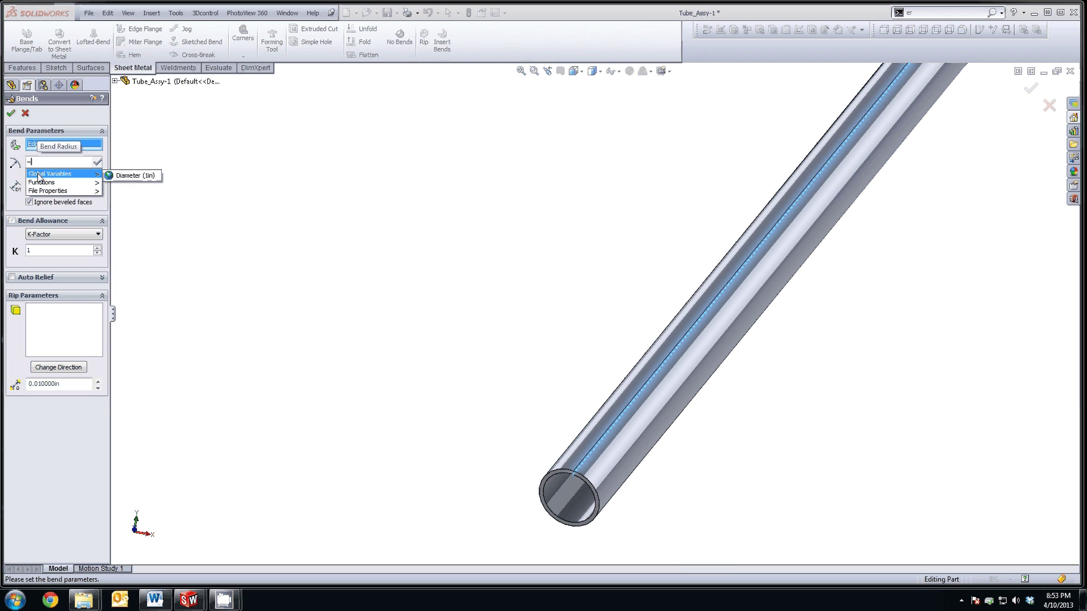
click(131, 176)
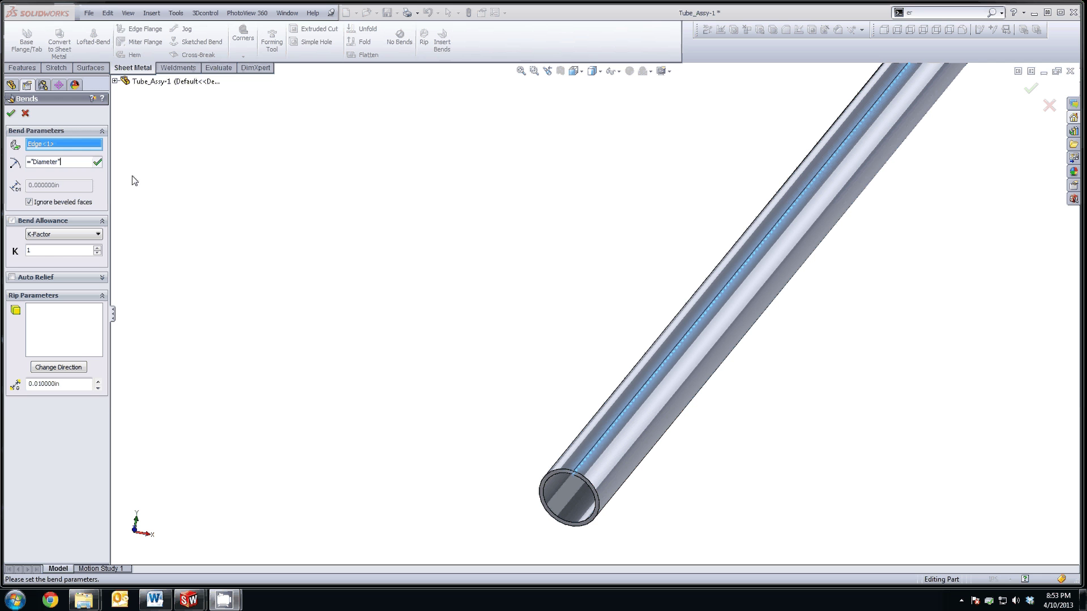
click(96, 163)
text(/2)
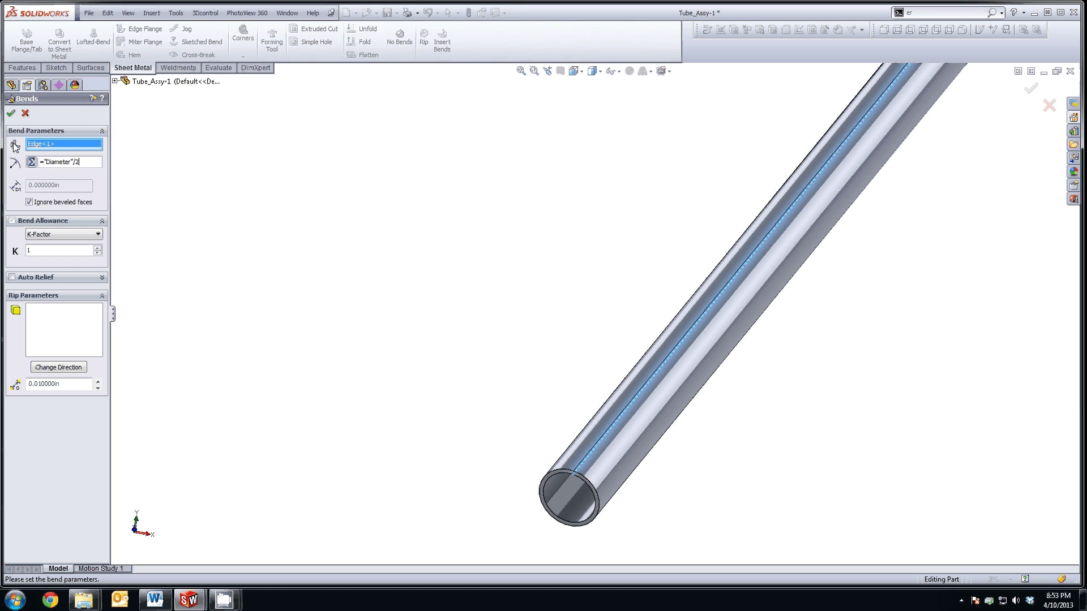
click(29, 249)
click(11, 113)
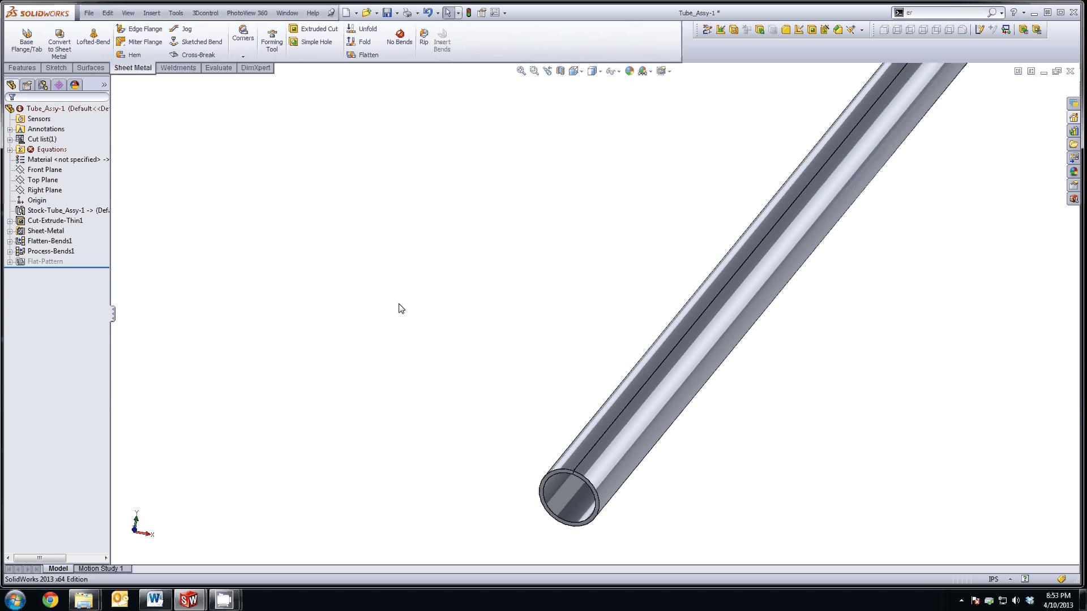
Step: Roll the part back above Process-Bends1 to show the flat strip, viewed from the Top
key(f)
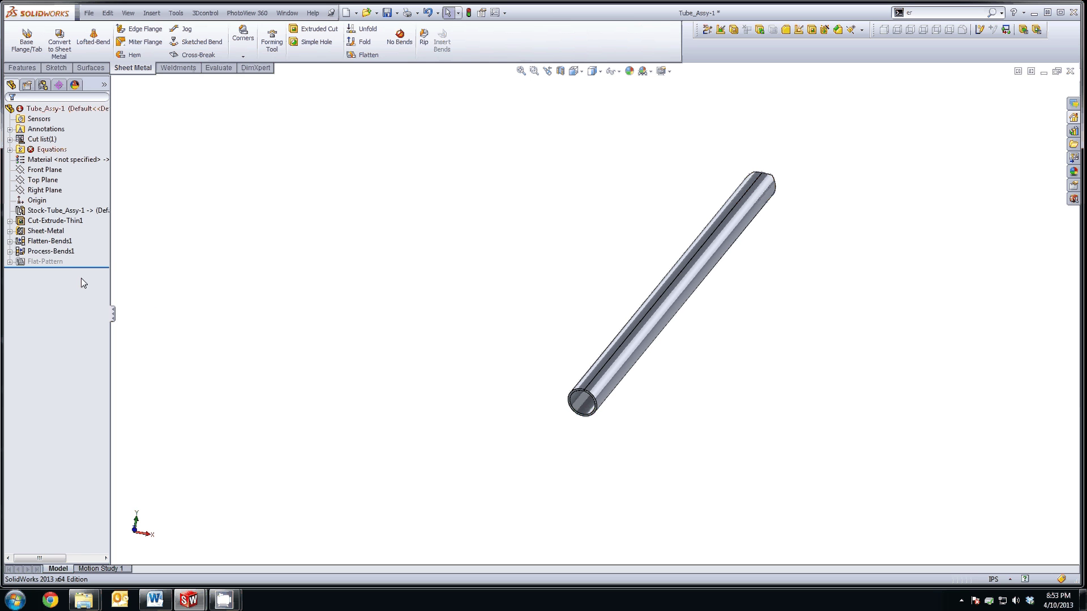
drag(95, 267, 100, 248)
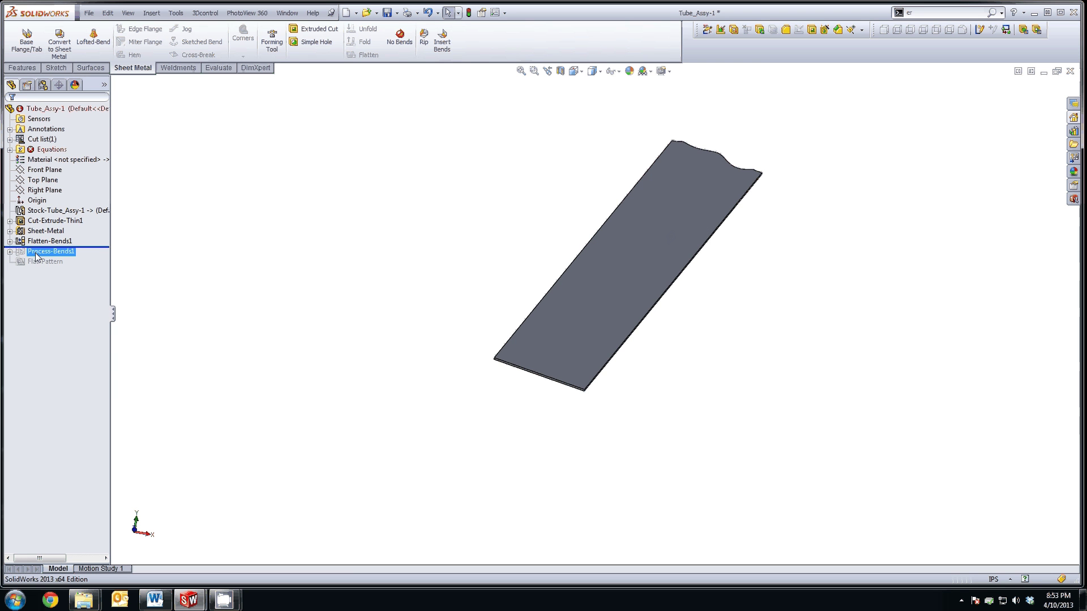
click(44, 170)
click(50, 251)
click(477, 339)
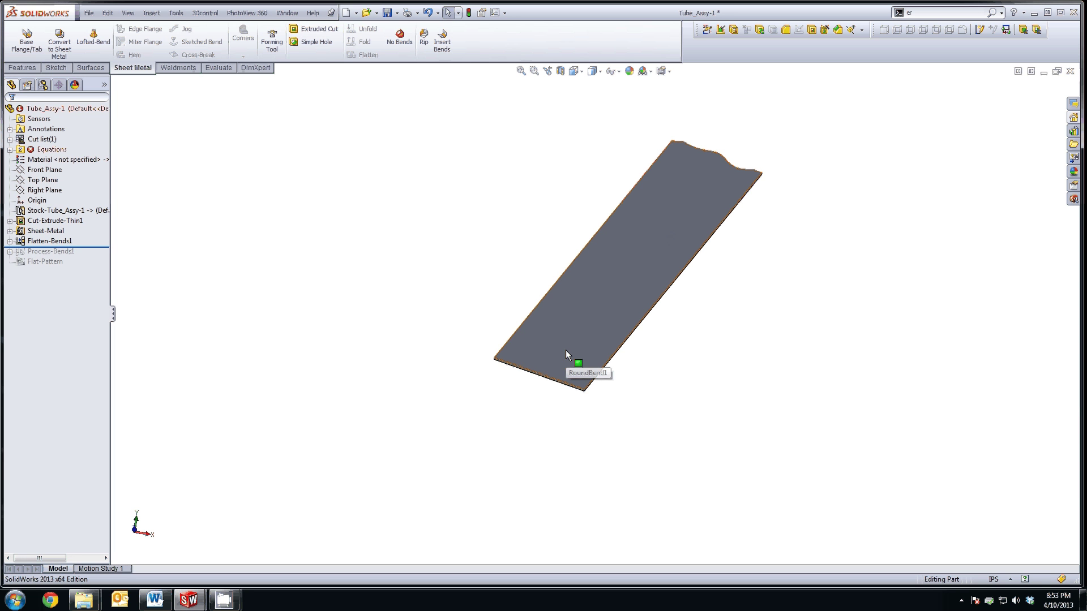
click(580, 71)
click(589, 99)
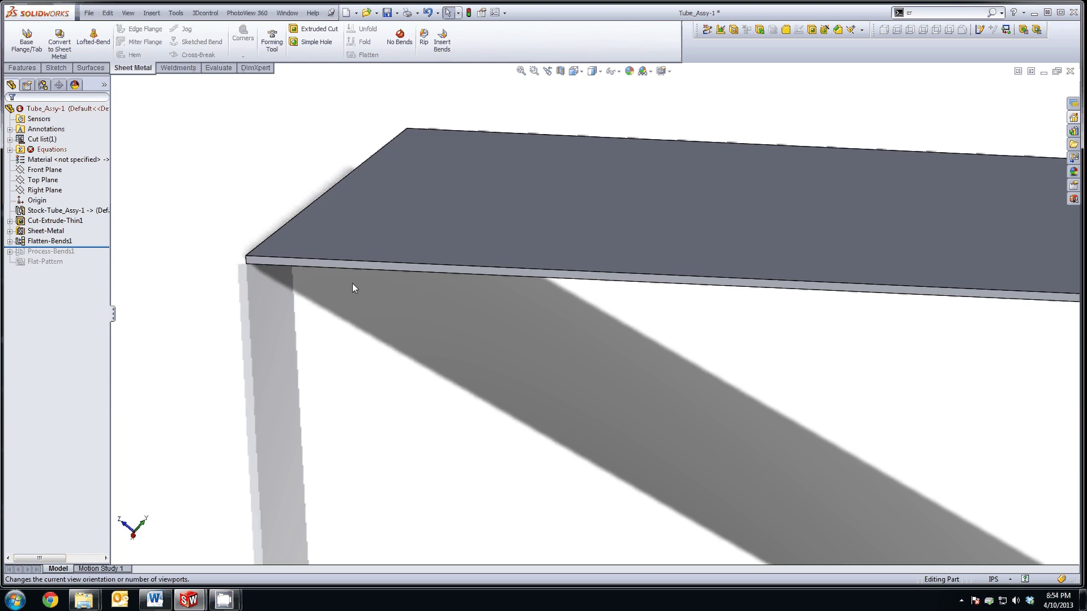
Step: View the strip's flat face straight on with Normal To and bring up the Orientation panel
click(353, 265)
ctrl+click(334, 236)
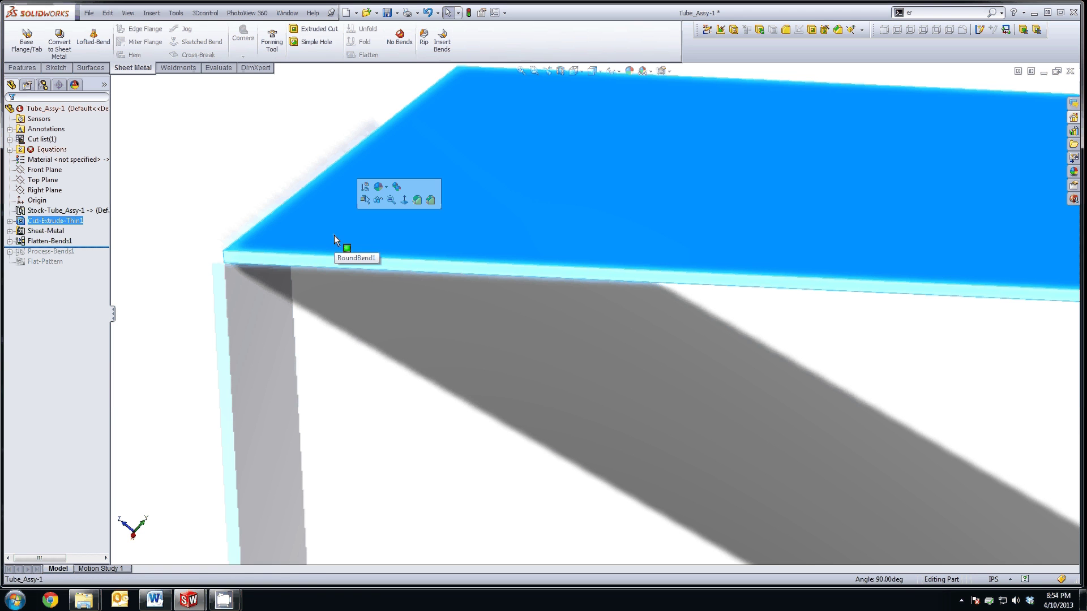
click(404, 200)
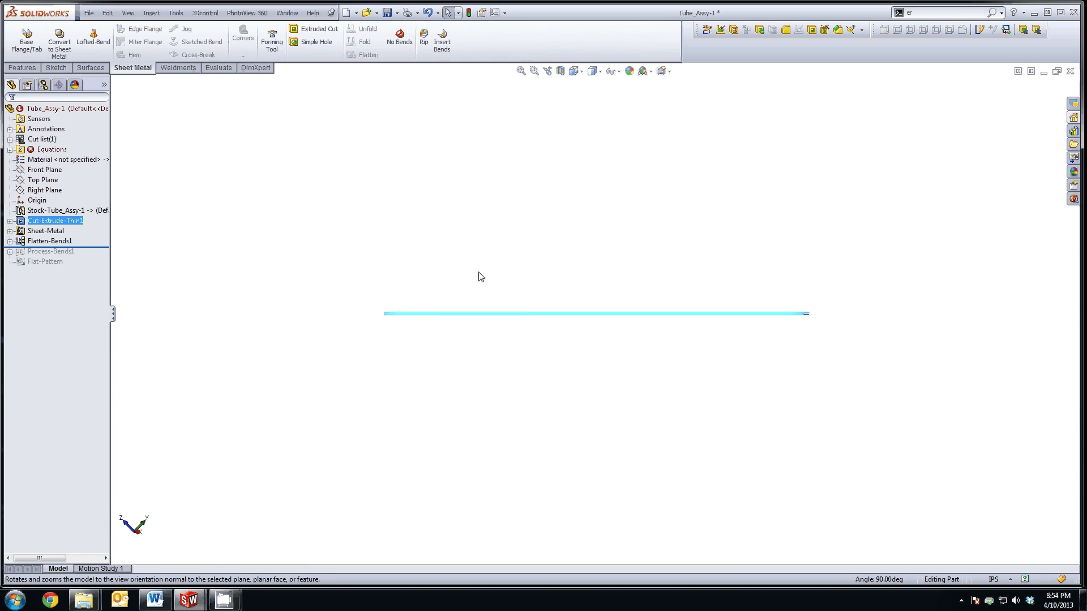
click(489, 242)
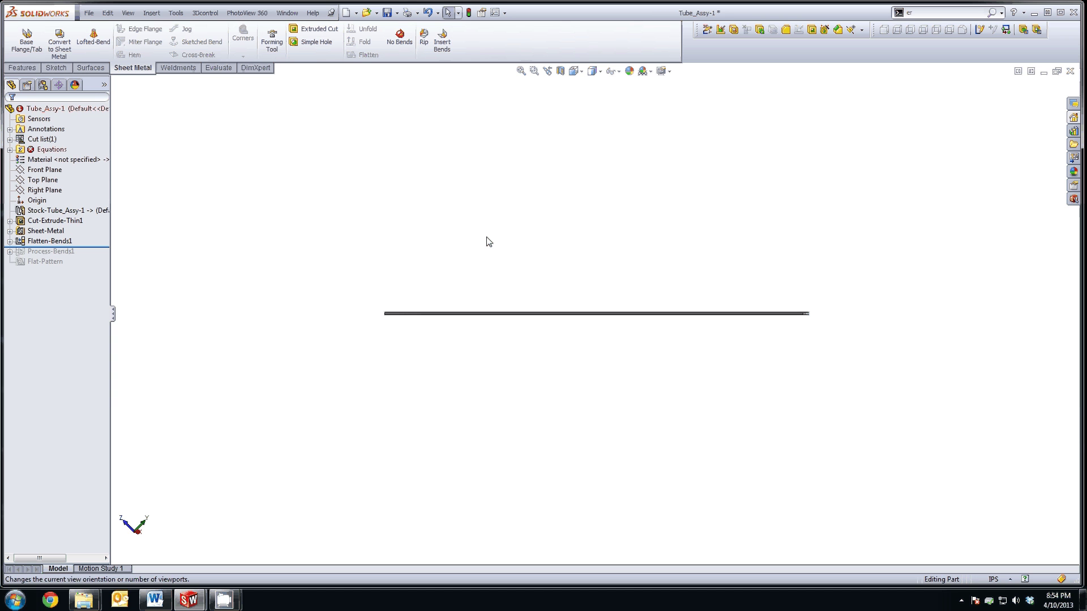
key(Up)
key(Up)
key(Up)
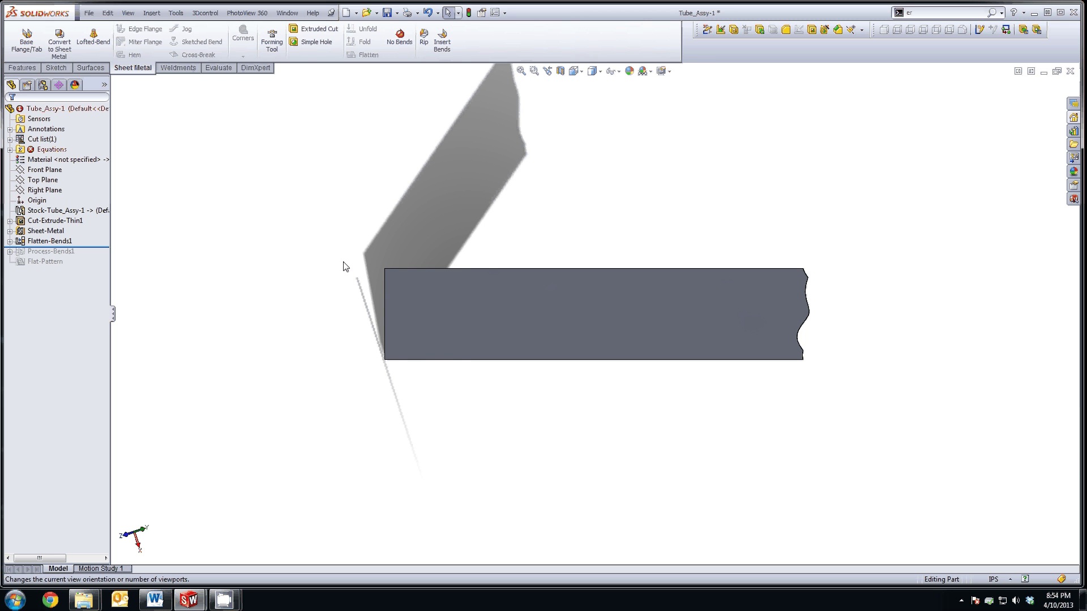
key(space)
drag(345, 264, 239, 172)
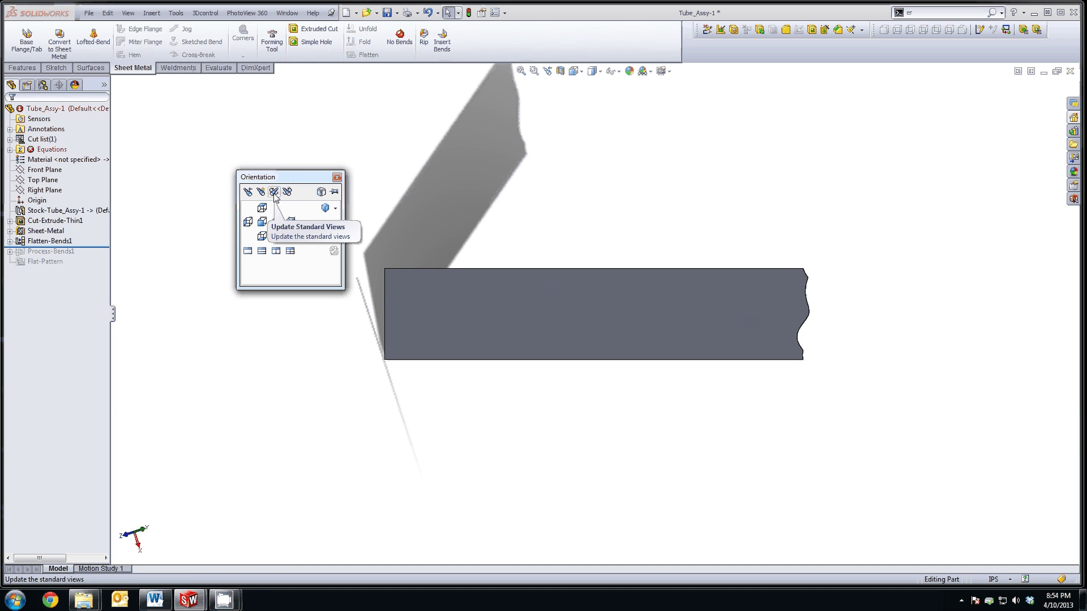
Step: Redefine the standard Top view as the current face-on view of the strip, confirming the warning
click(274, 194)
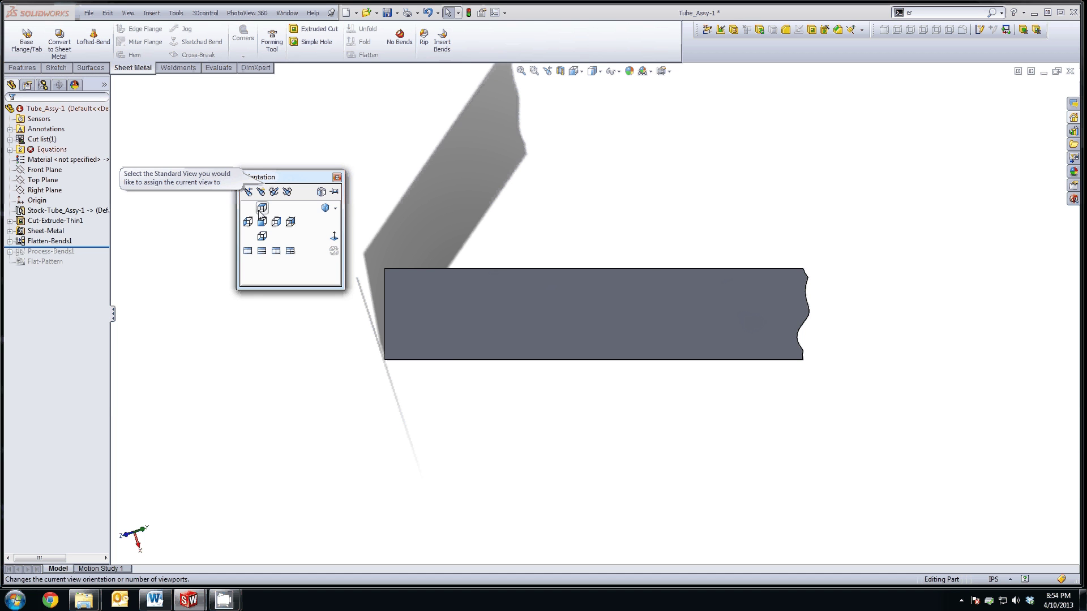
click(261, 210)
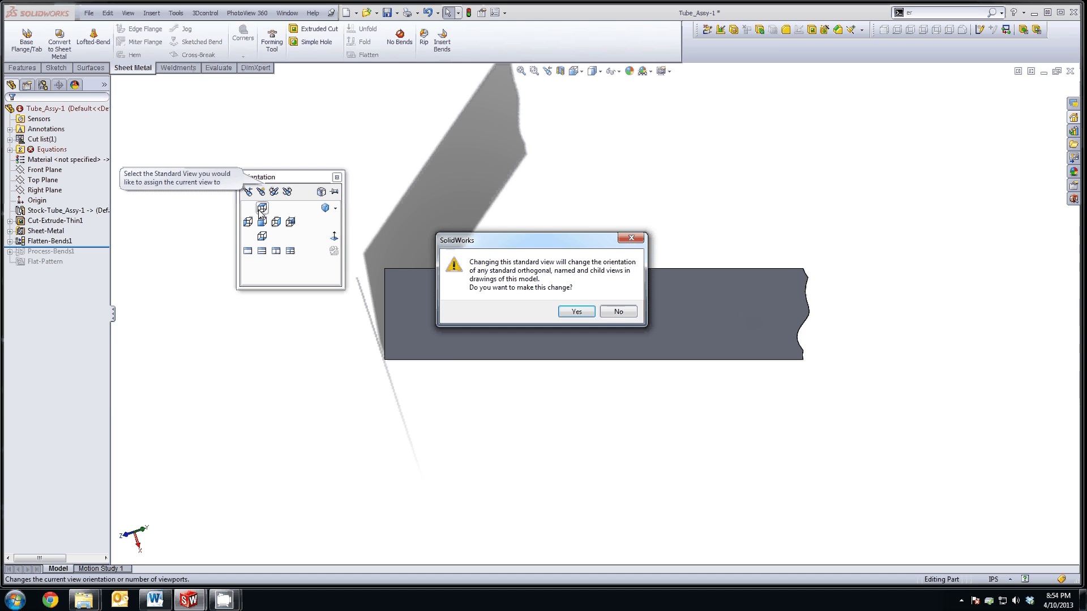
click(573, 315)
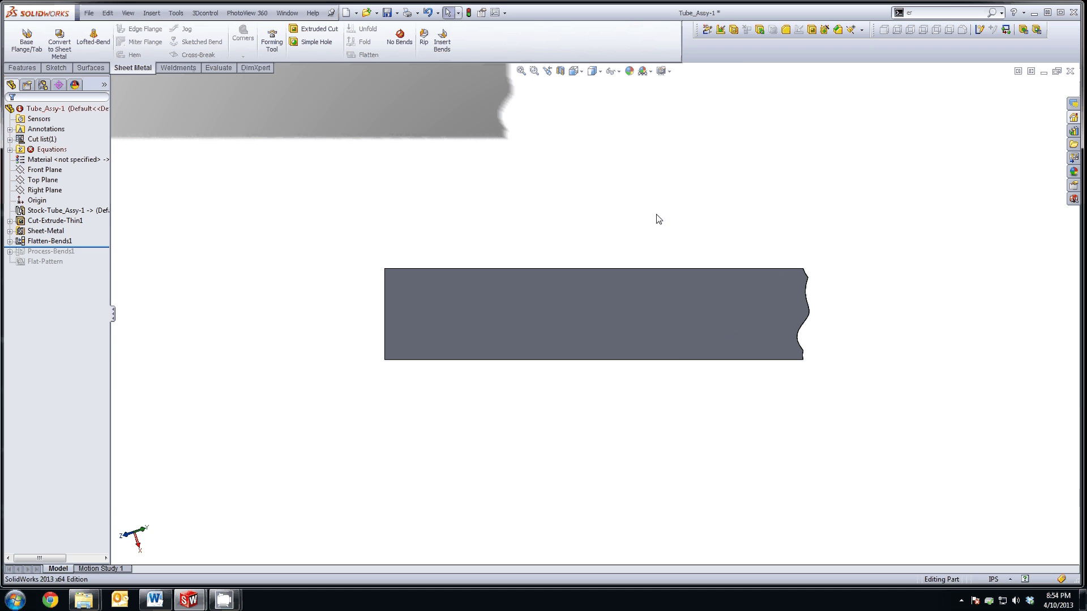
right_drag(636, 169, 638, 131)
right_drag(740, 185, 594, 121)
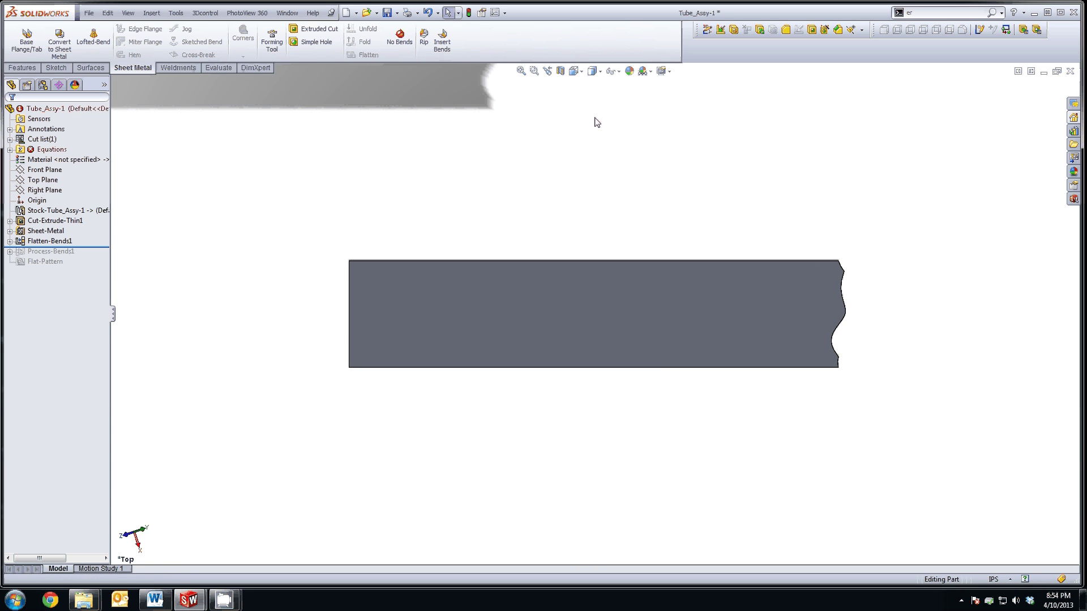
Step: Save Tube_Assy-1, choosing to rebuild it before saving
click(388, 13)
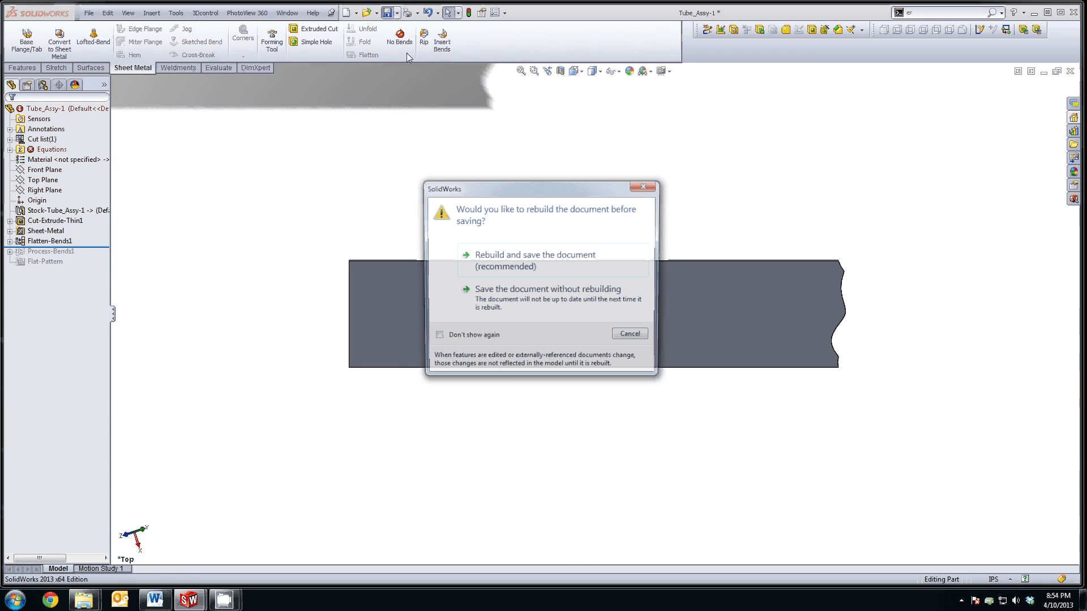
click(552, 265)
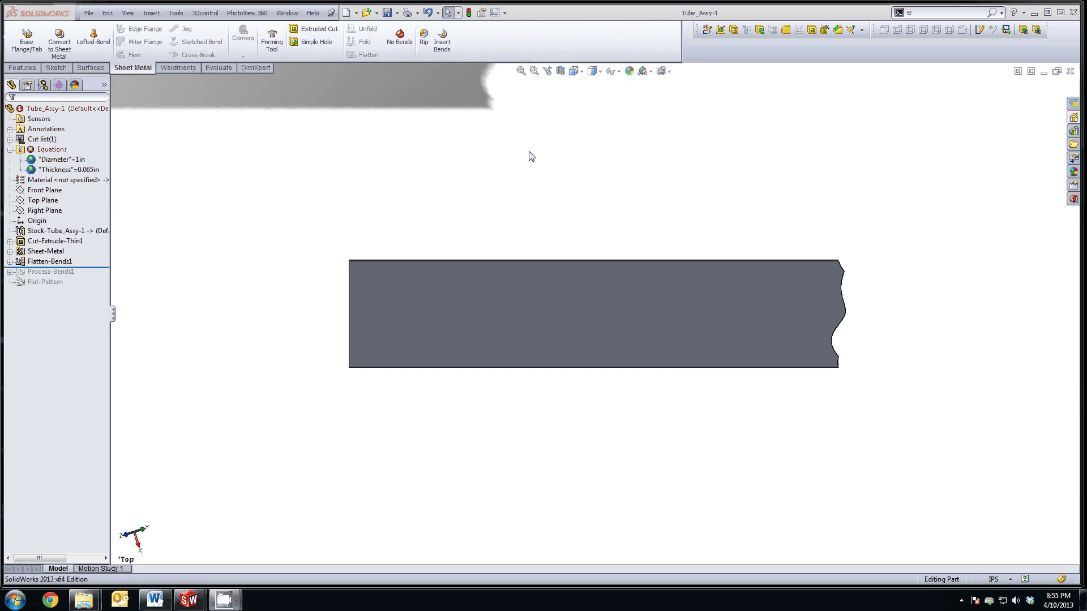
Step: Make a new drawing from the part on an A4 (ISO) sheet
click(90, 14)
click(118, 70)
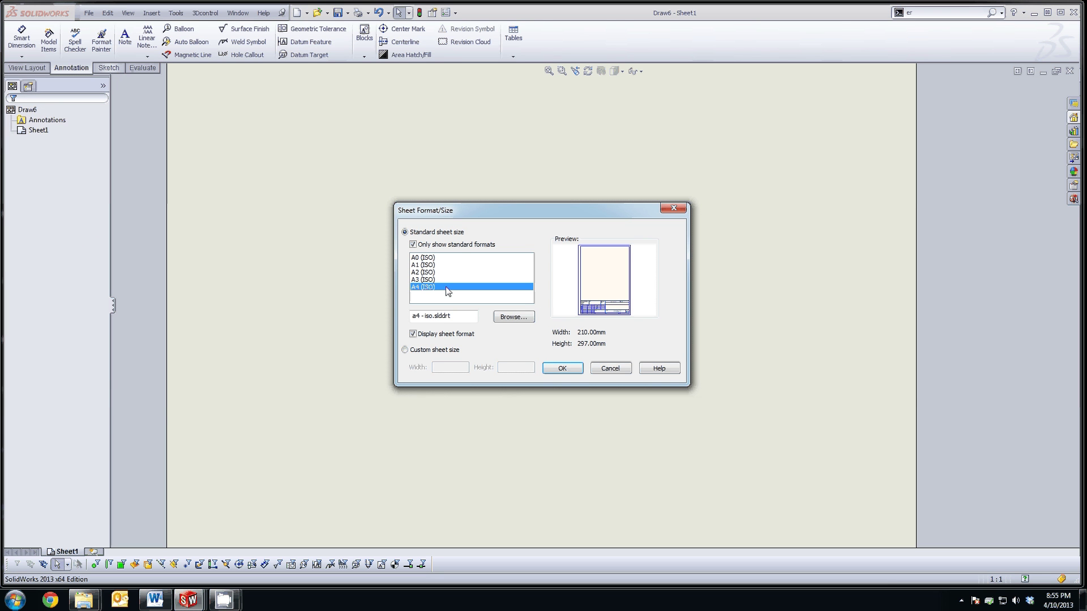
click(563, 368)
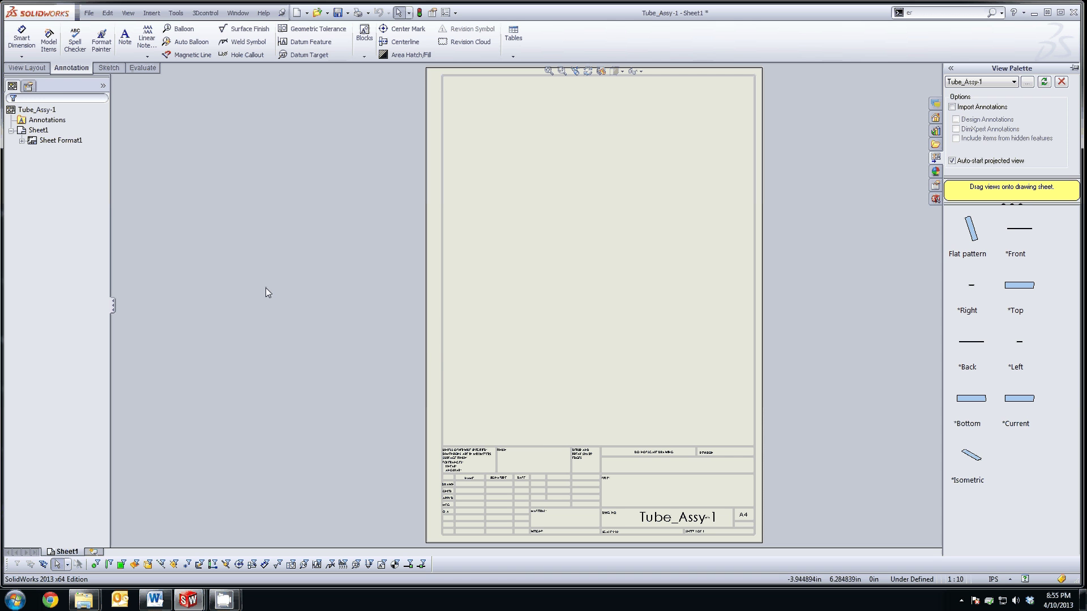
Step: Place the flat strip's Top view on the sheet at a custom 1:1 scale
drag(1019, 285, 579, 252)
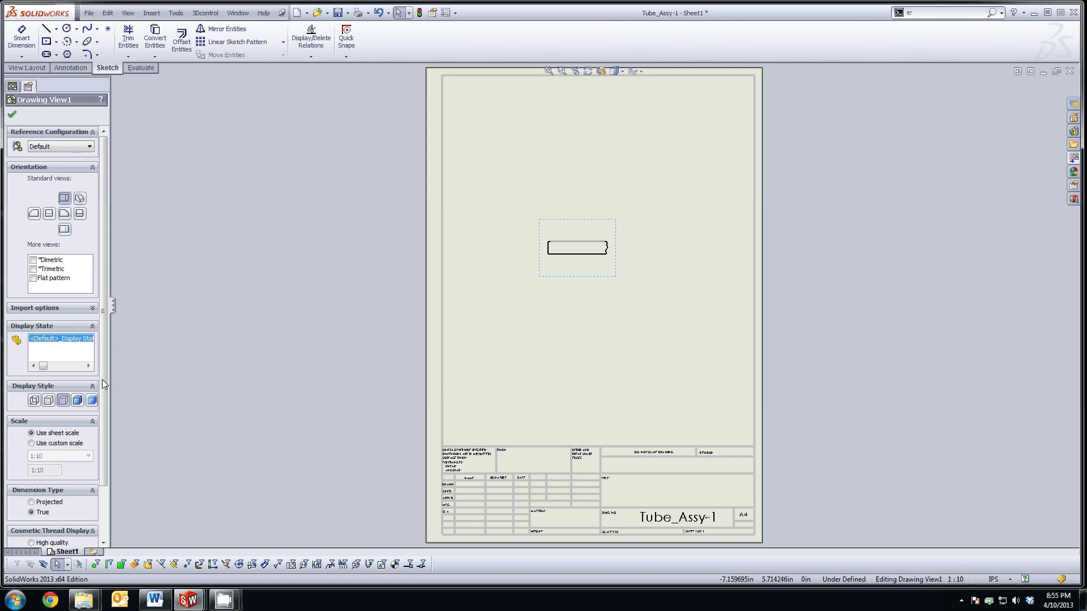
drag(110, 381, 196, 382)
scroll(186, 416, down, 3)
click(39, 393)
click(40, 404)
click(39, 415)
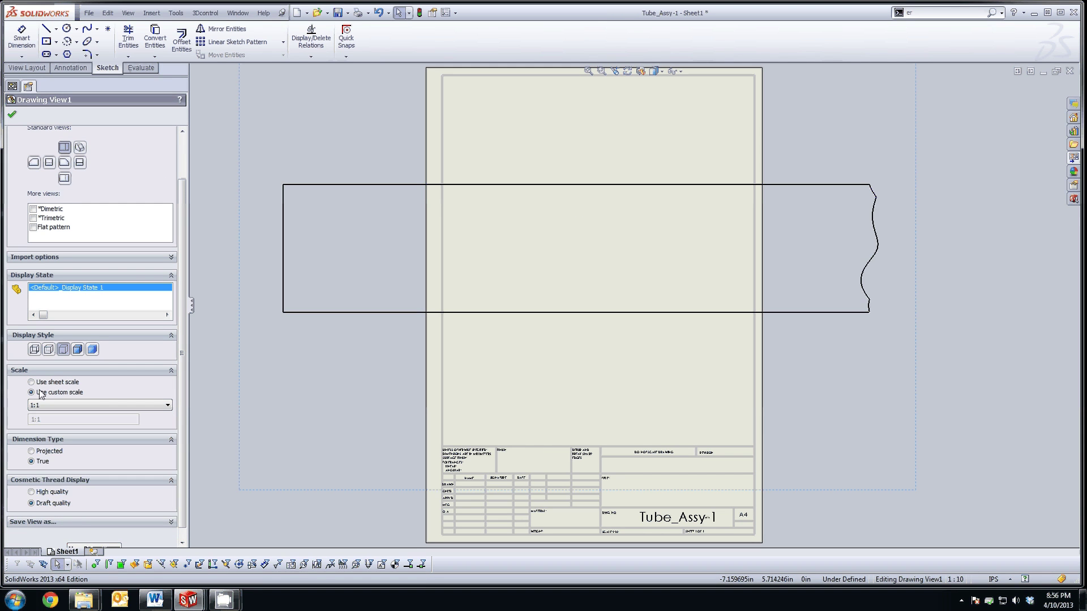
click(12, 119)
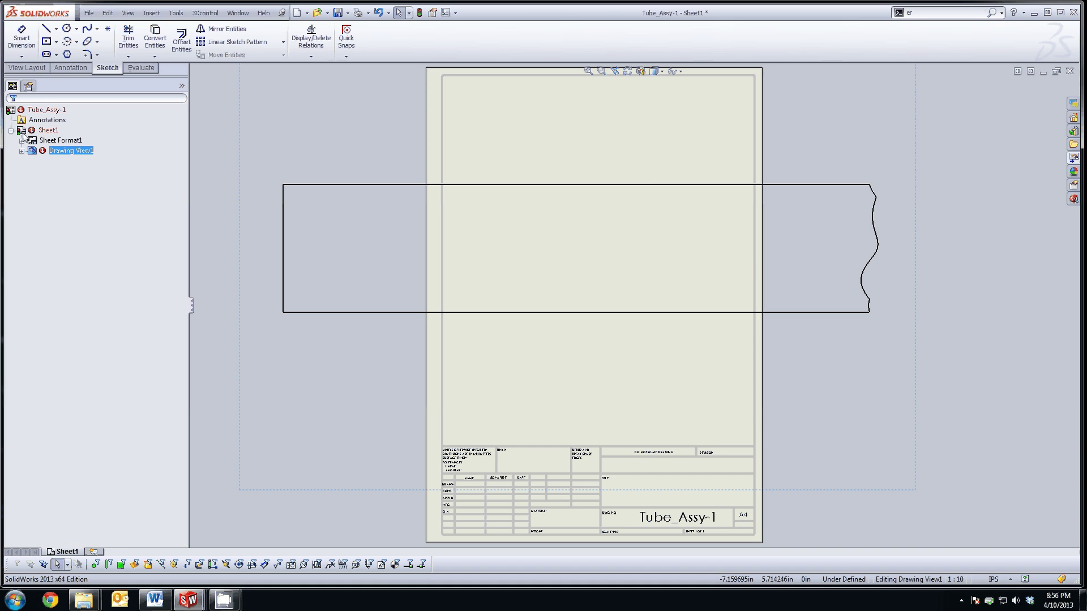
Step: Draw vertical centerlines across the strip near its left and right ends
click(56, 28)
click(76, 52)
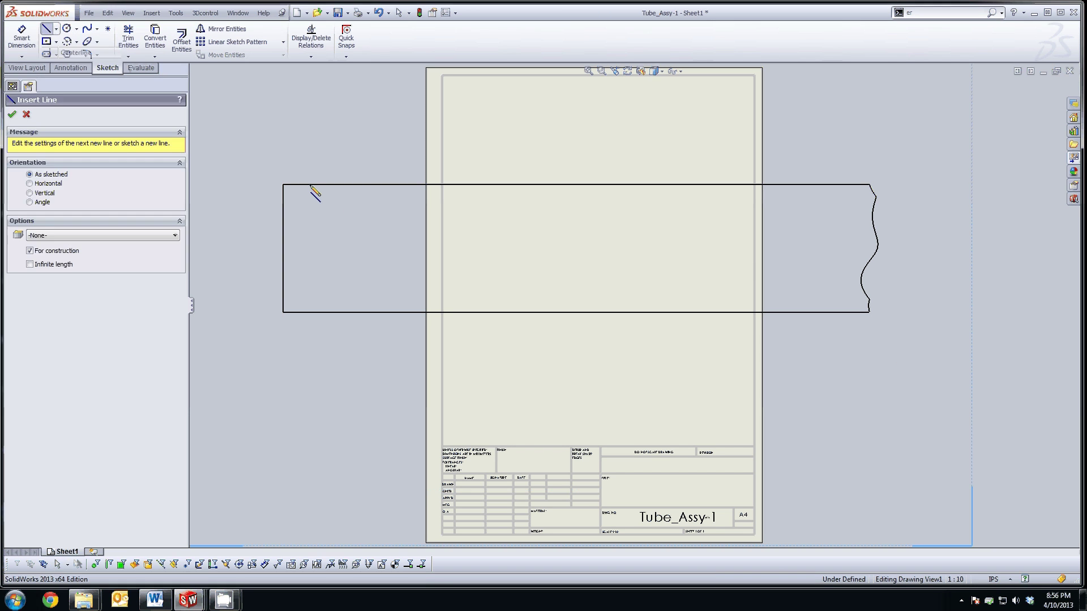
click(353, 186)
click(353, 312)
key(Escape)
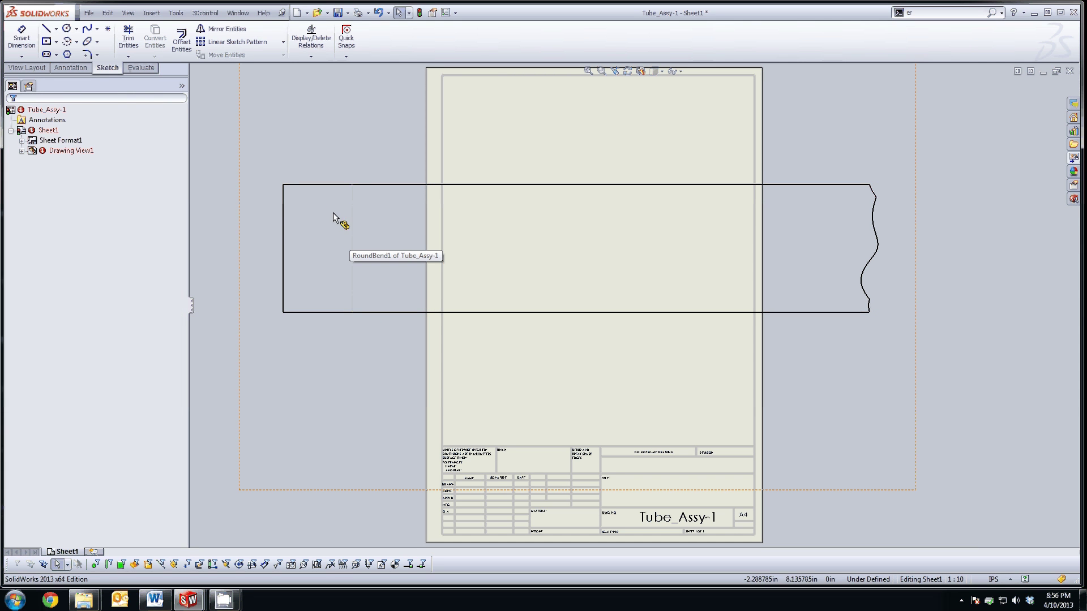
click(56, 29)
click(68, 53)
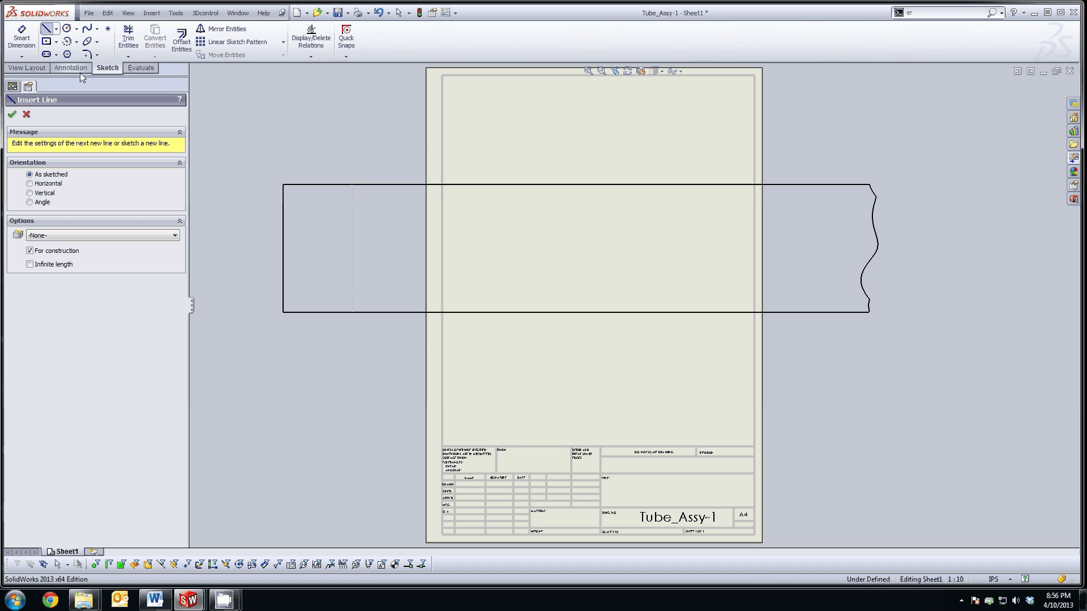
click(803, 185)
click(803, 312)
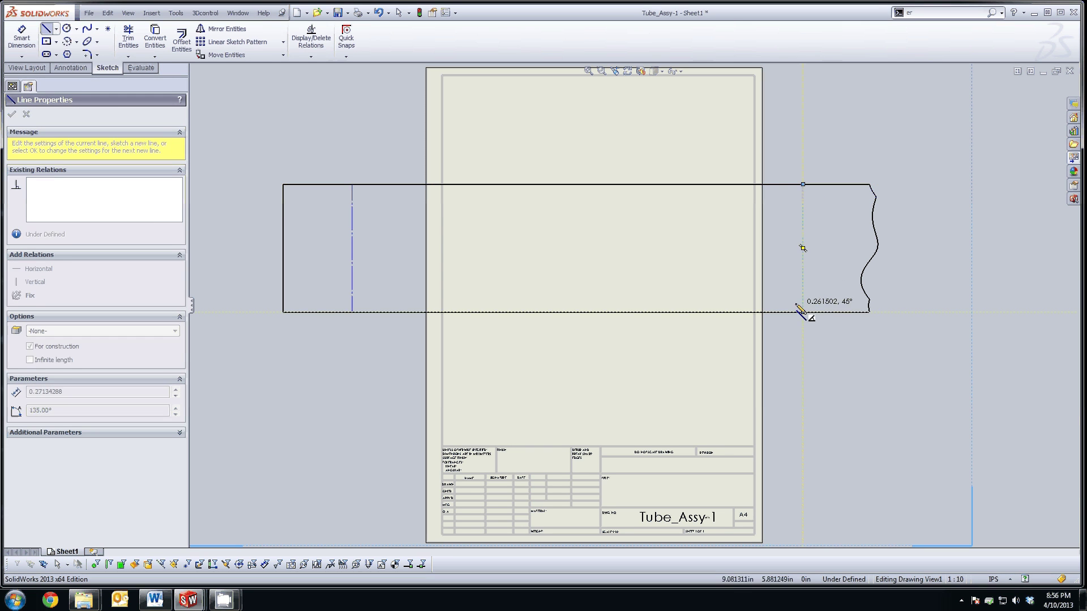
key(Escape)
Step: Draw a vertical construction line beyond the wavy end and make it tangent to the cope edge
click(56, 29)
click(67, 52)
click(897, 178)
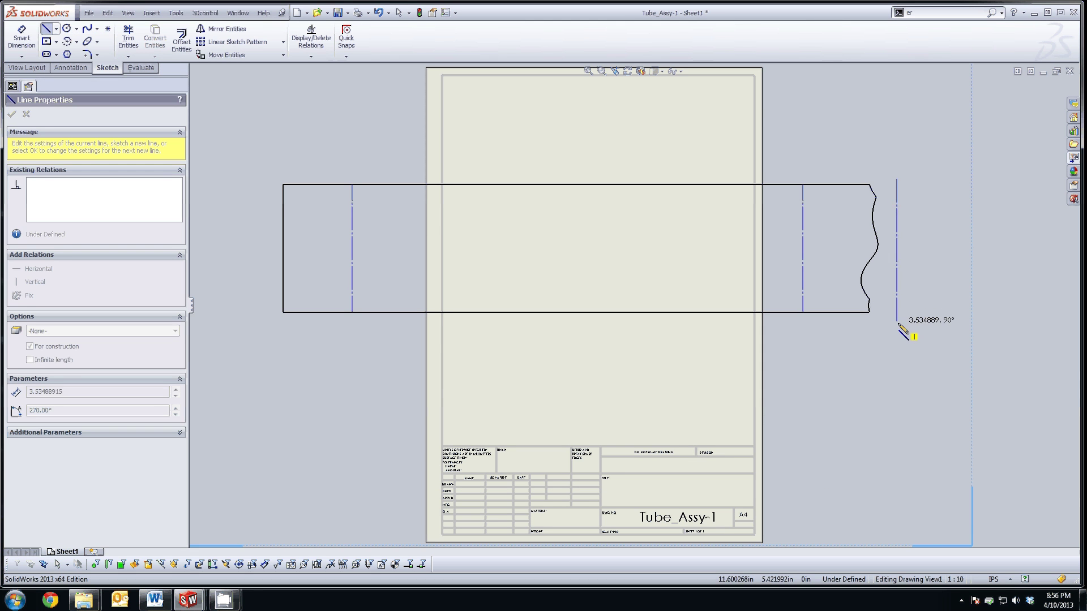
click(897, 323)
key(Escape)
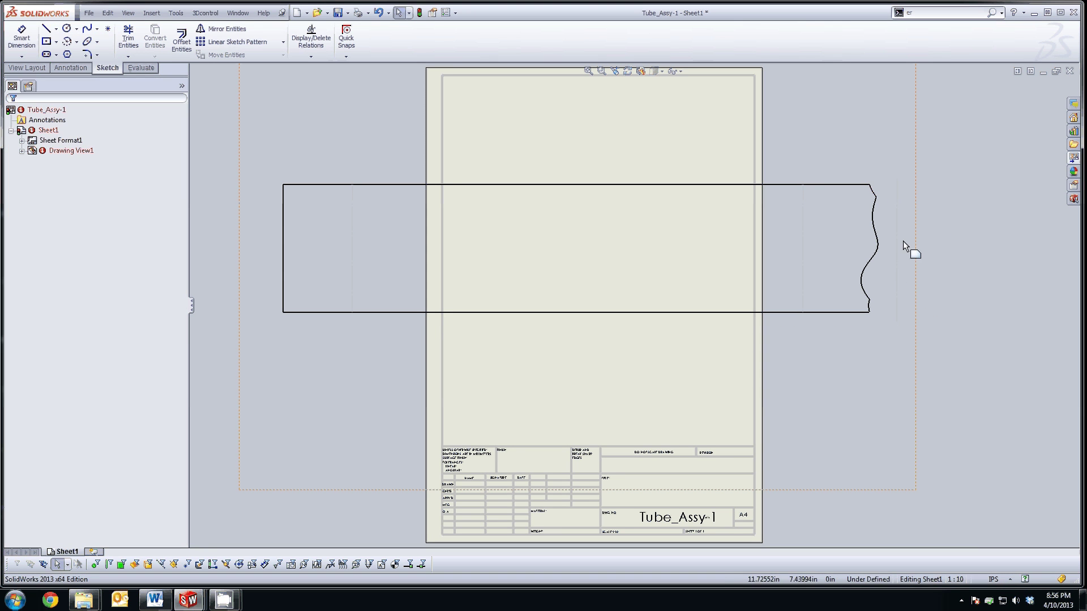
click(899, 244)
ctrl+click(878, 243)
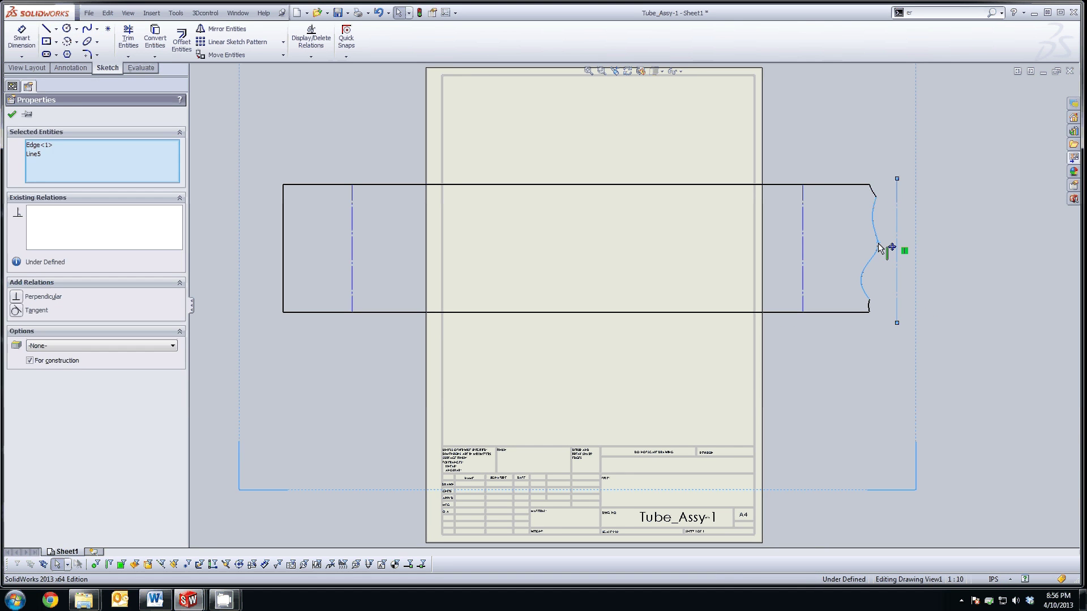
click(15, 309)
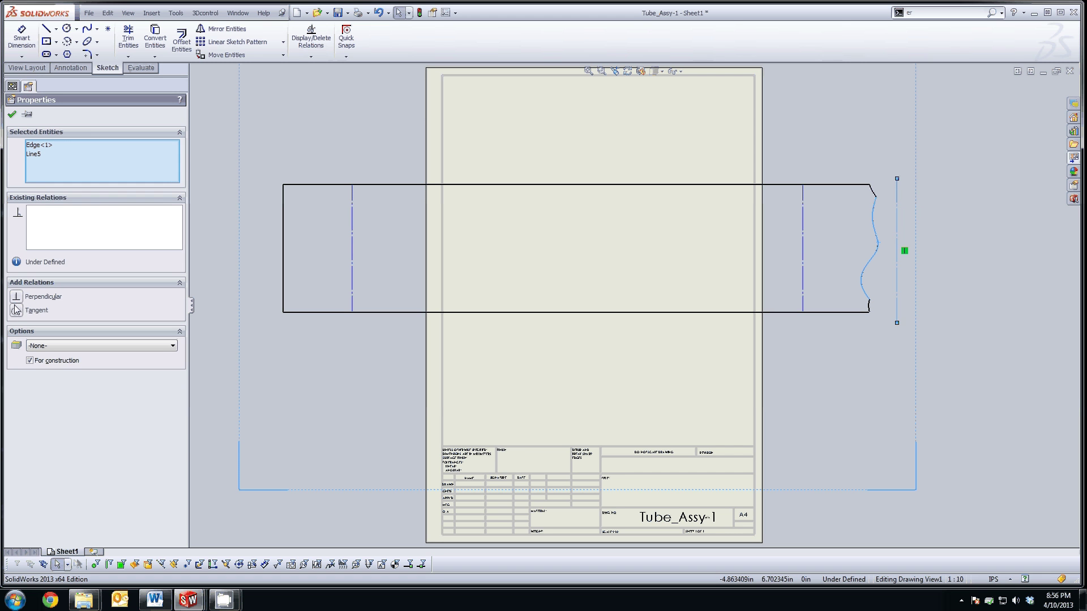
click(202, 294)
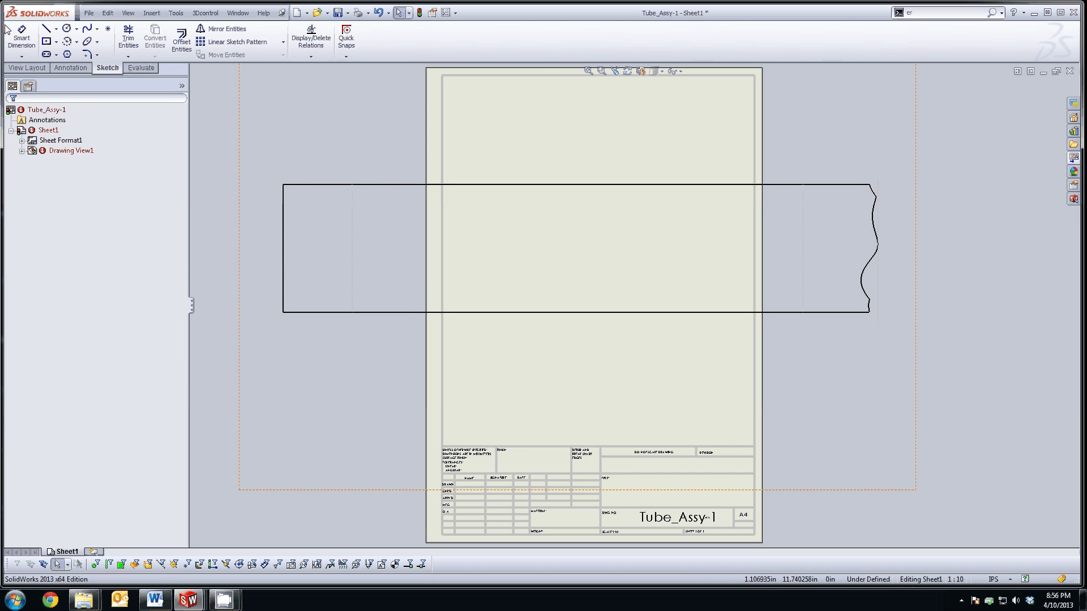
Step: Dimension both end offsets to the centerlines as 1.5
click(22, 38)
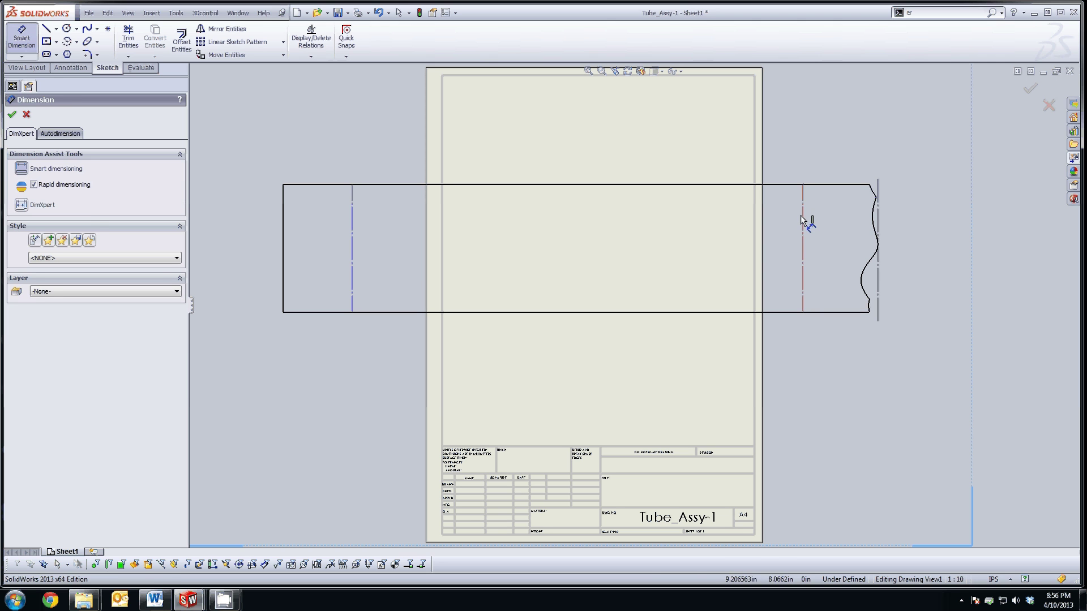
click(878, 208)
click(834, 146)
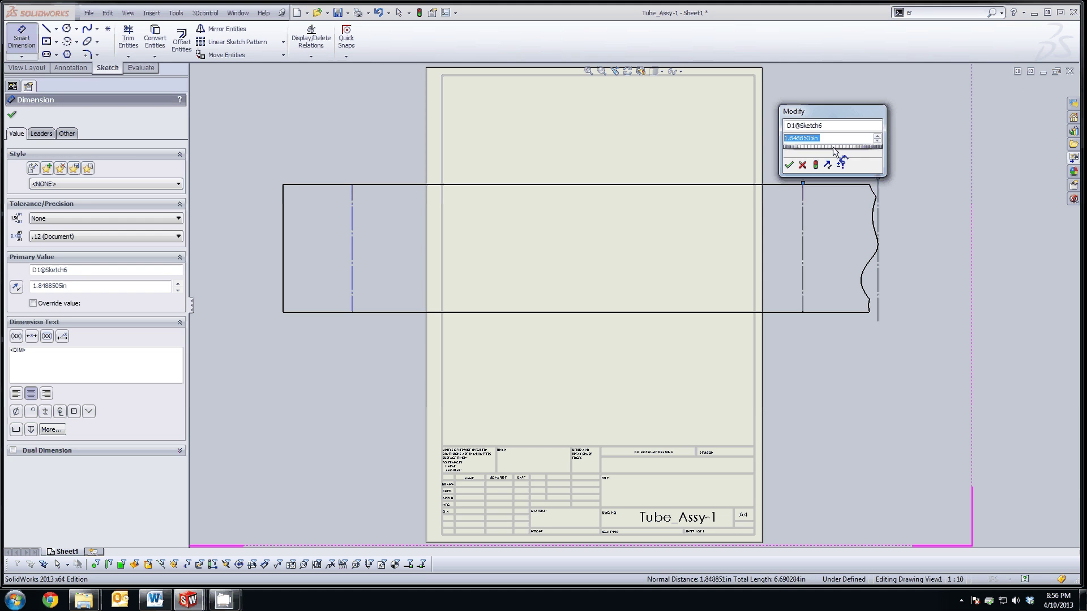
text(1.5)
key(Return)
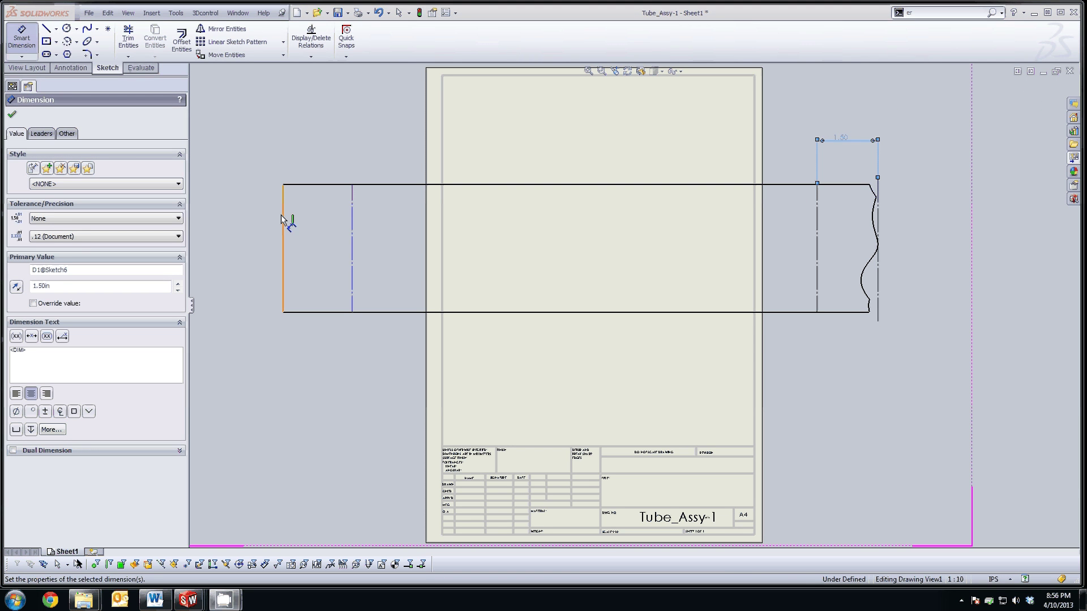
click(284, 221)
click(352, 226)
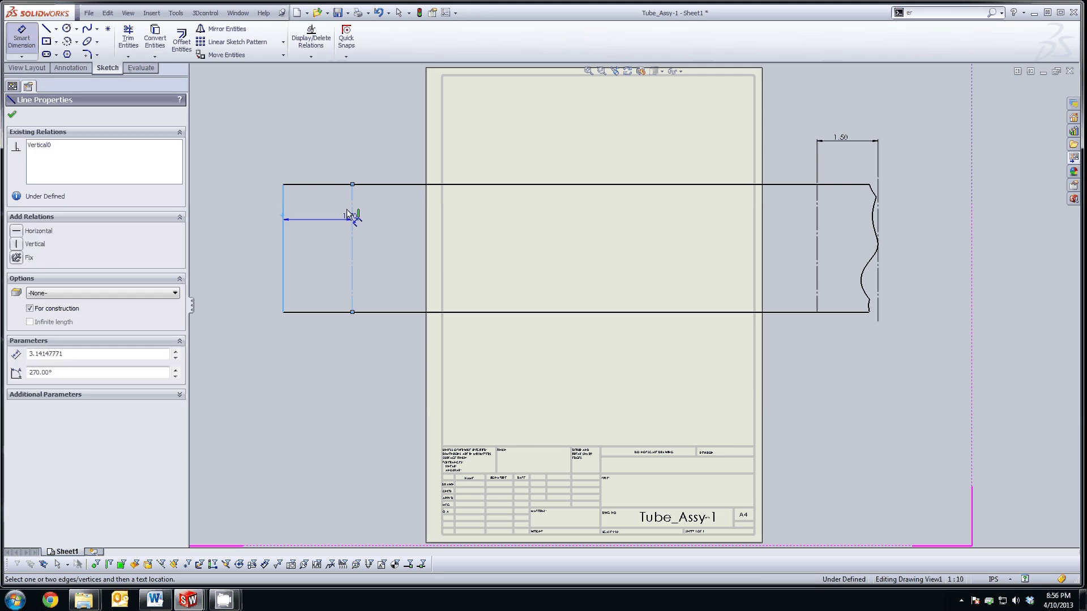
click(318, 168)
text(1.5)
key(Return)
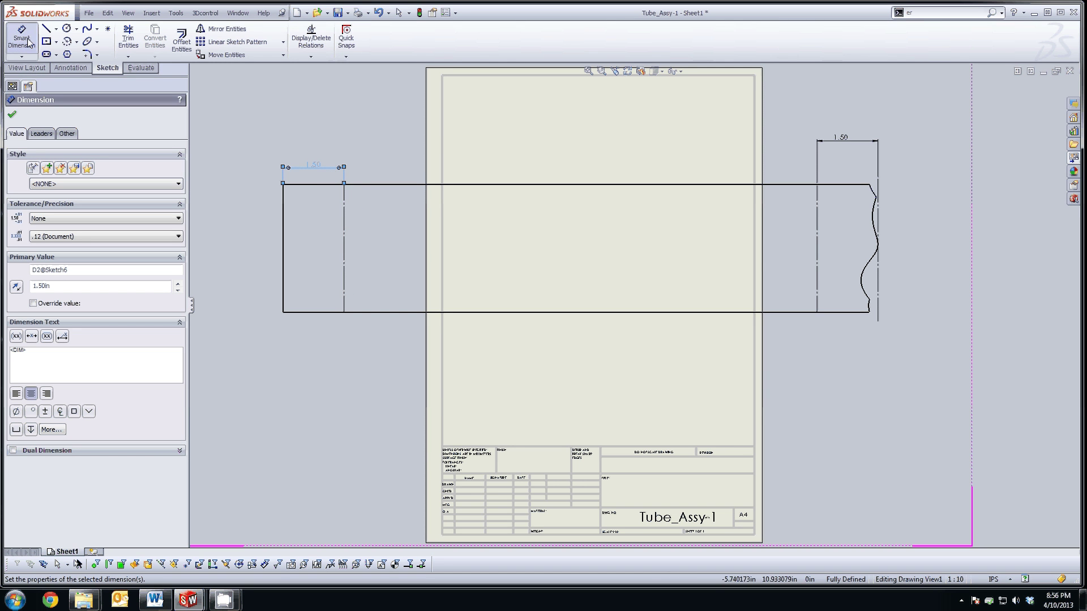
Step: Add the 14.63 overall length from the left edge to the tangent line as a driven dimension
click(284, 235)
click(878, 266)
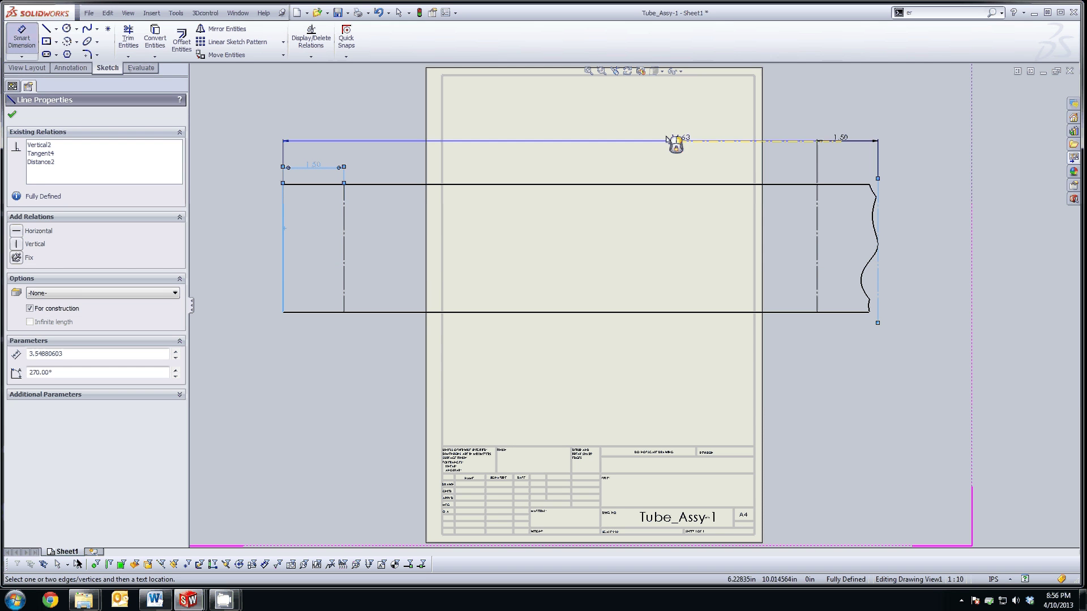
click(596, 131)
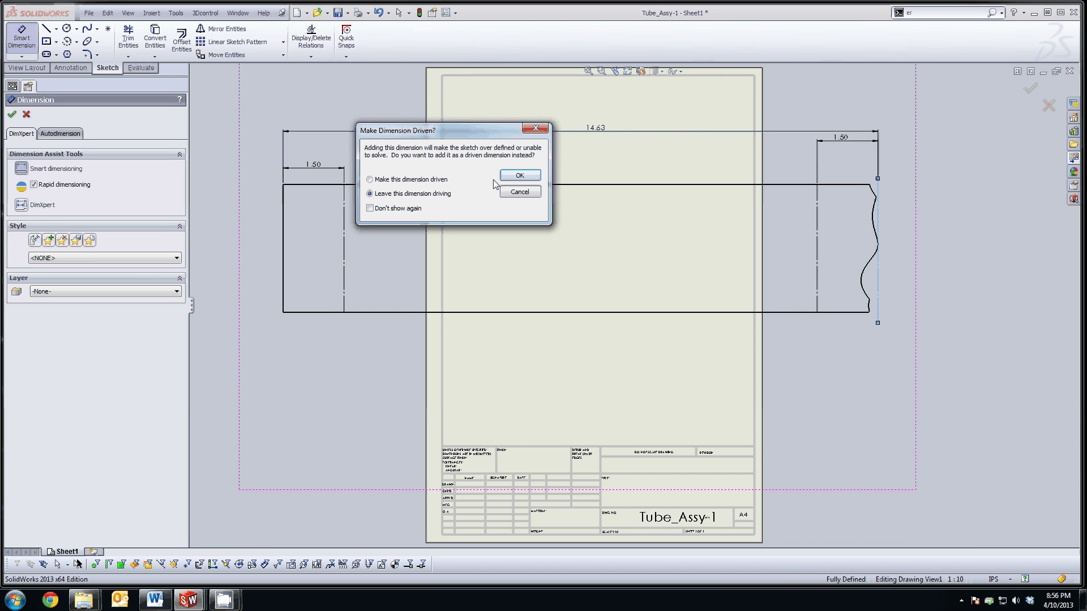
click(441, 180)
click(520, 175)
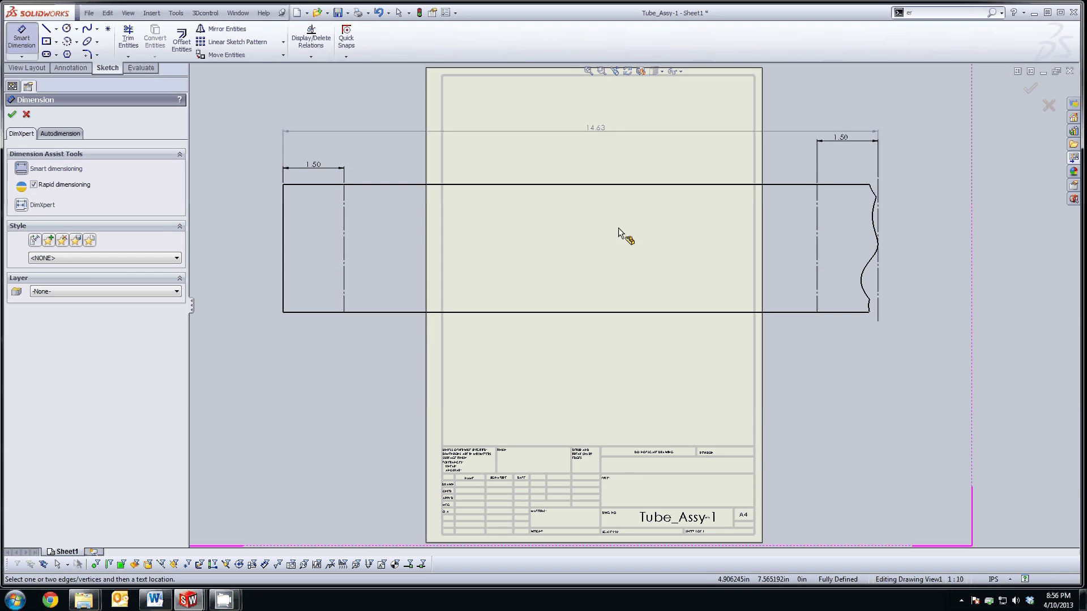
click(27, 67)
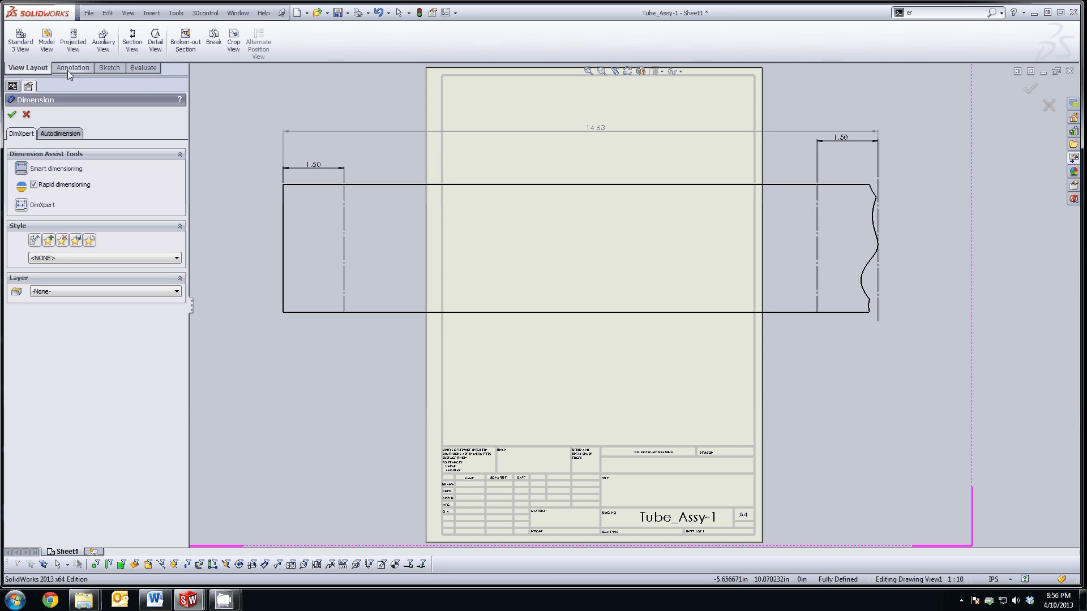
Step: Break the flat pattern view with zig-zag lines near the left and right centerlines
click(213, 40)
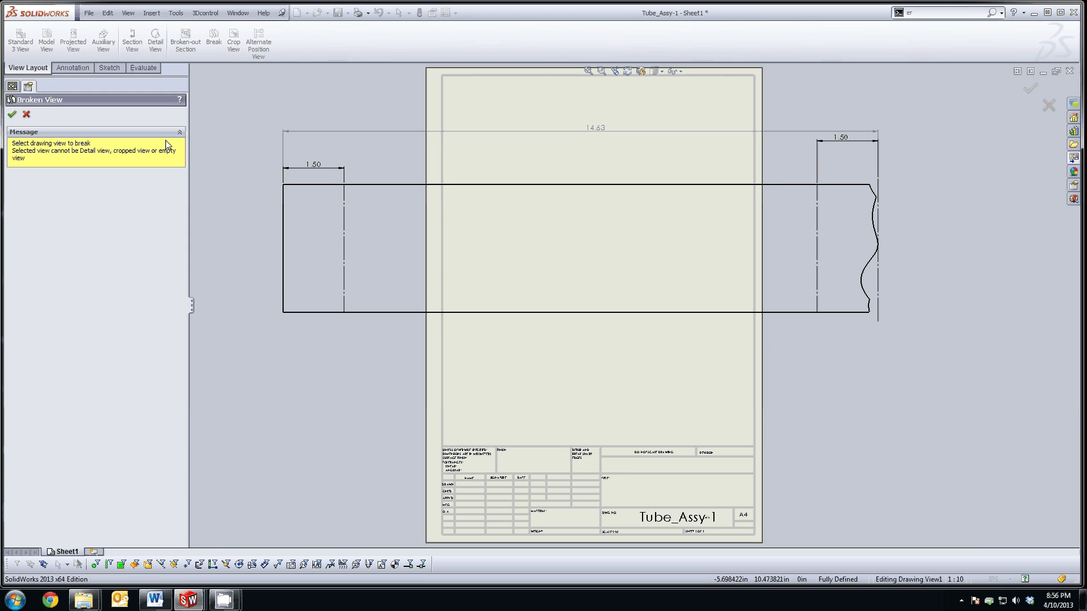
click(366, 172)
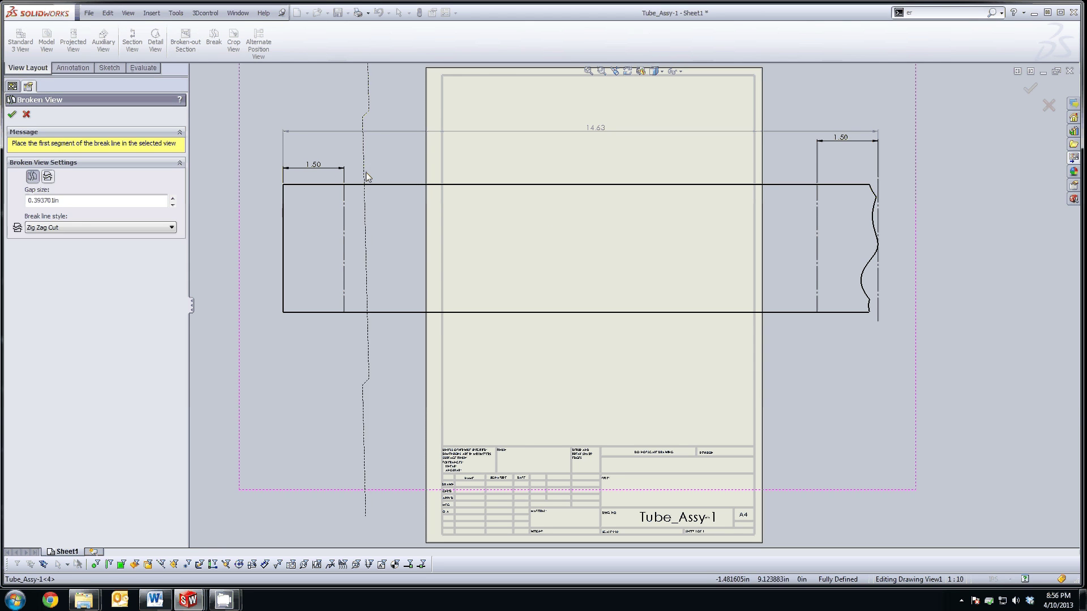
click(359, 216)
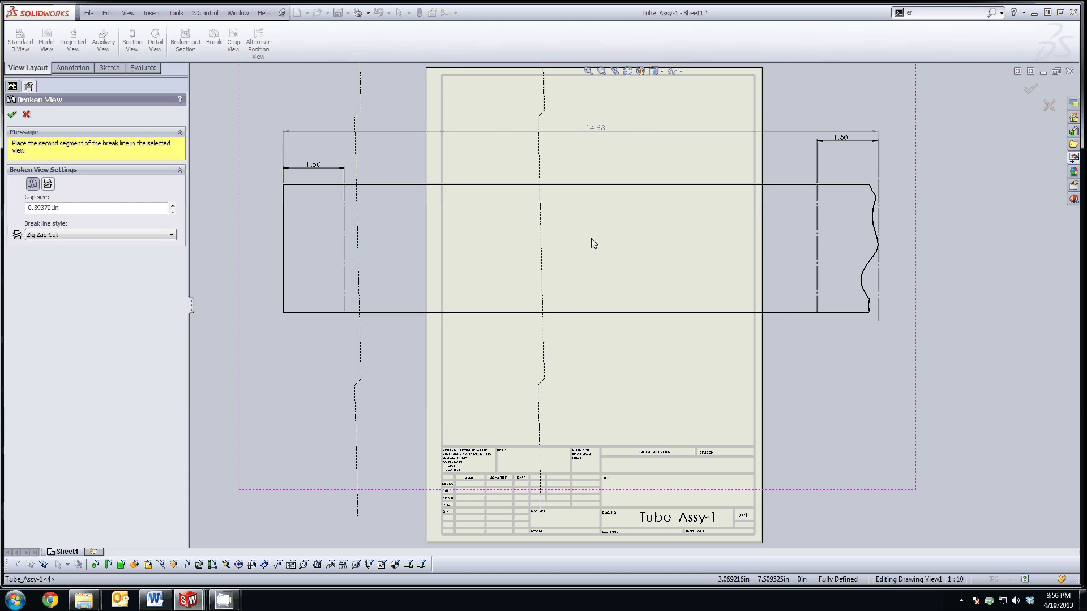
click(802, 256)
key(Return)
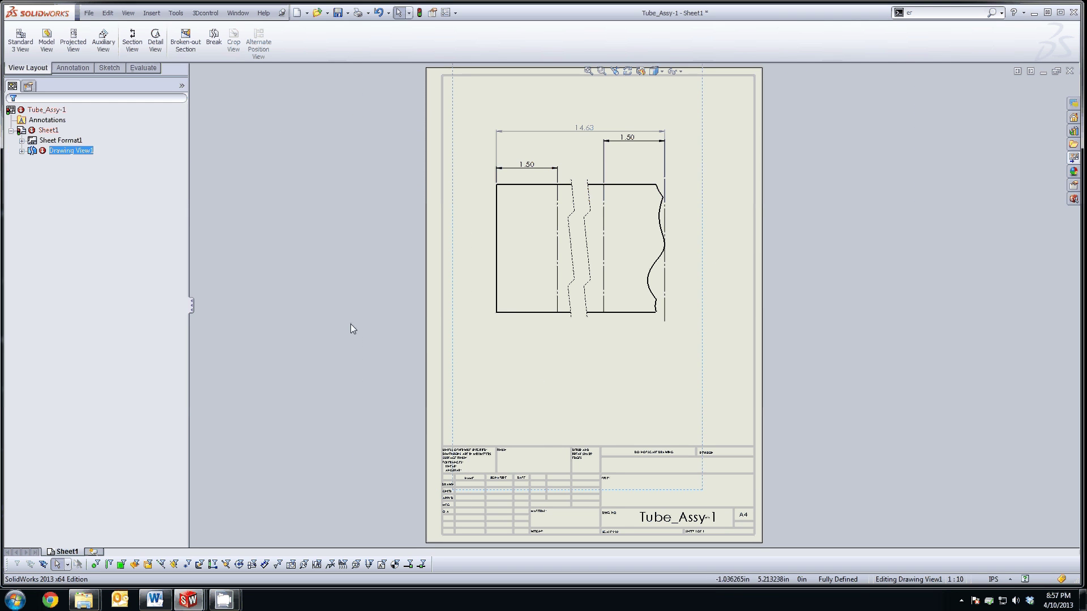
click(350, 325)
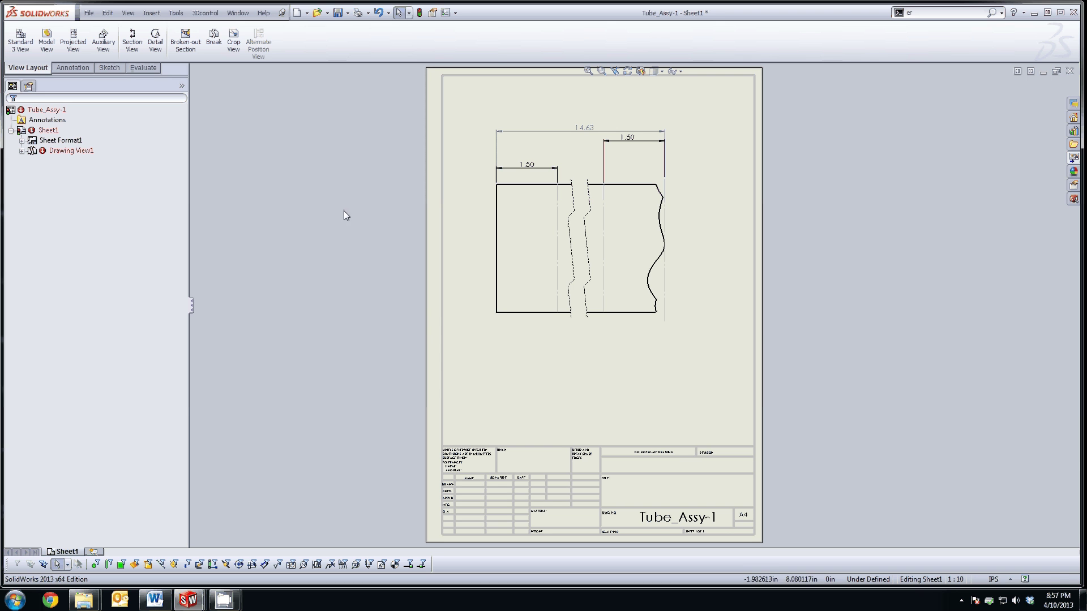
Step: Save all modified documents, keeping the drawing name Tube_Assy-1, and rebuild before saving
click(338, 12)
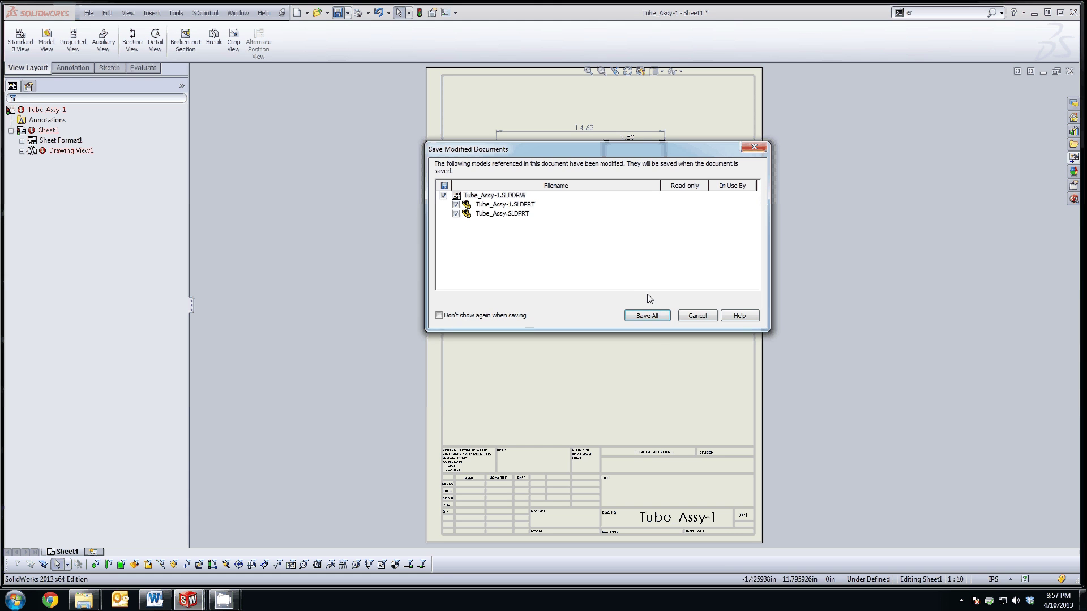
click(647, 316)
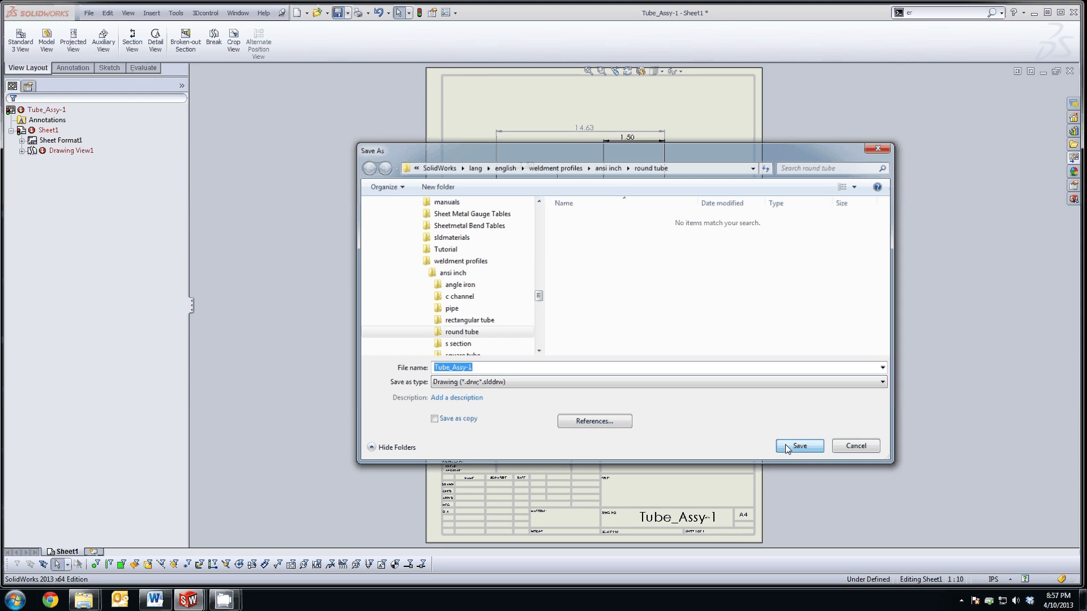
click(787, 445)
click(581, 244)
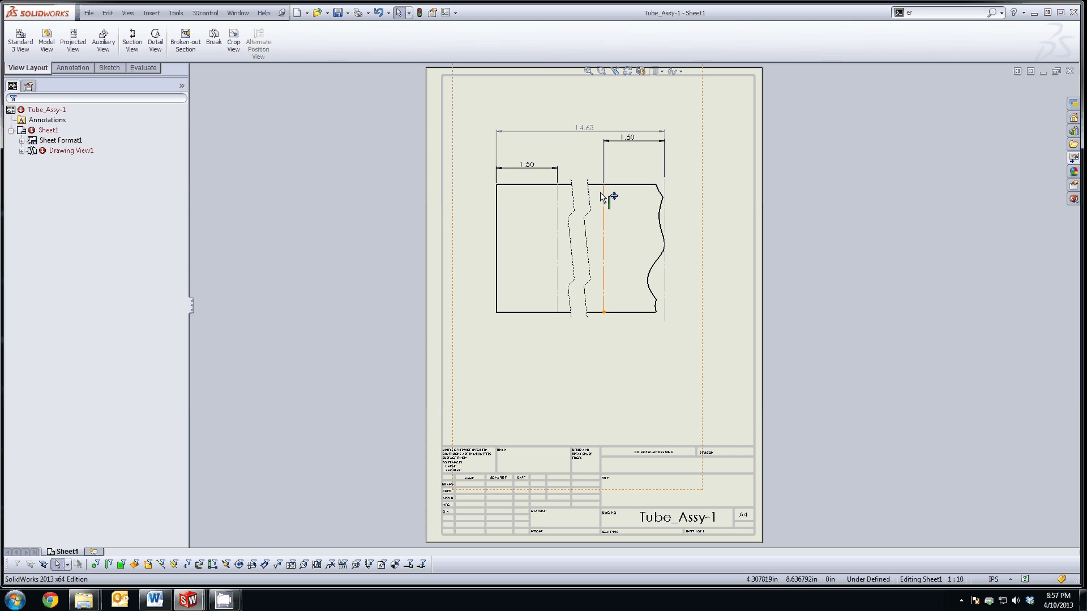
click(616, 126)
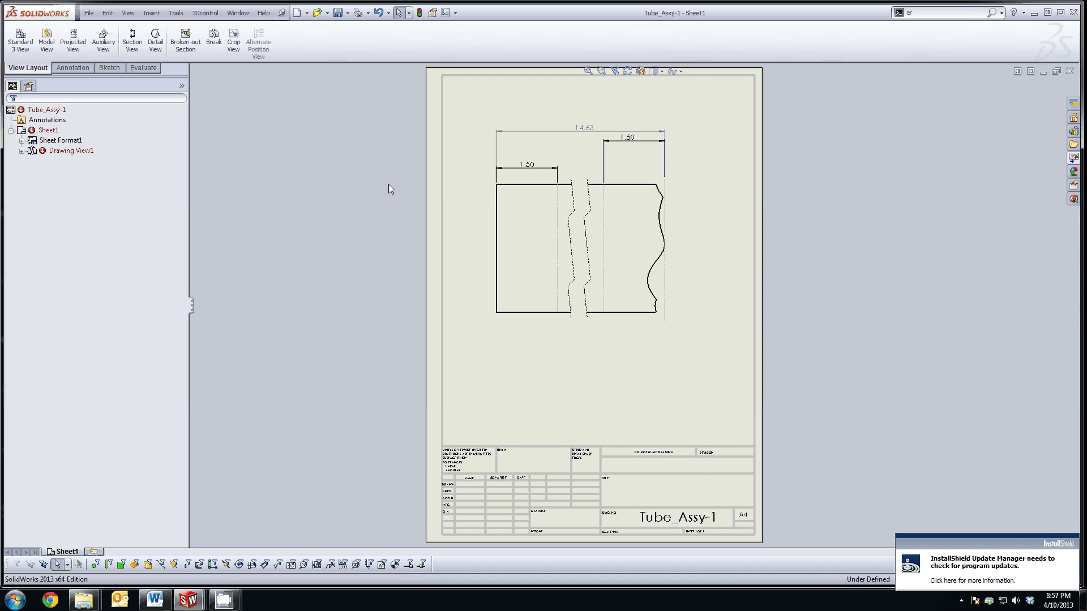